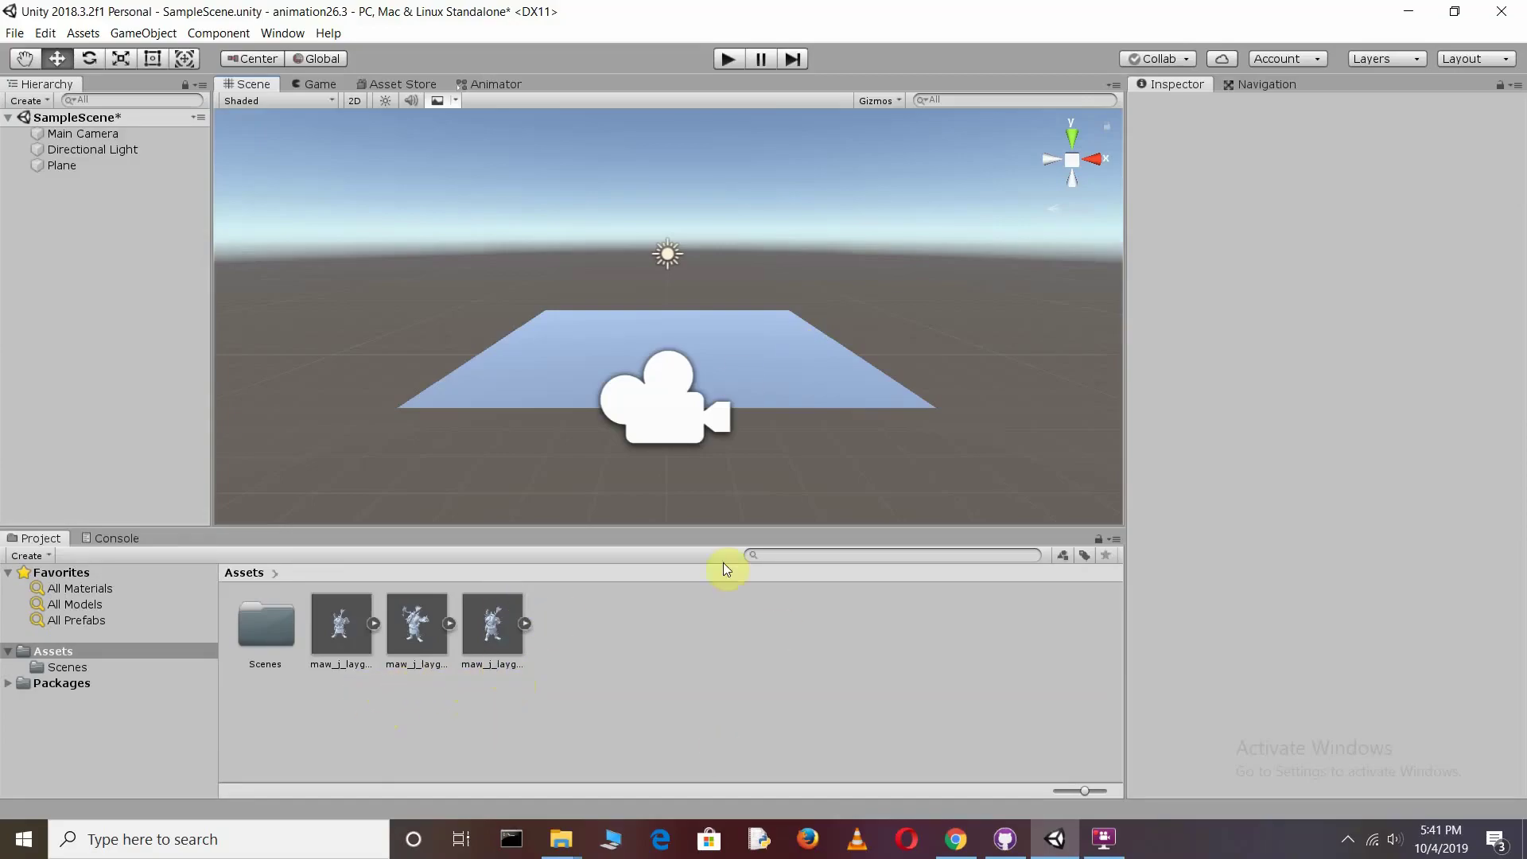
View the maw_j_laygo Idle, Roundhouse Kick and Walking Animation import settings in turn
click(347, 622)
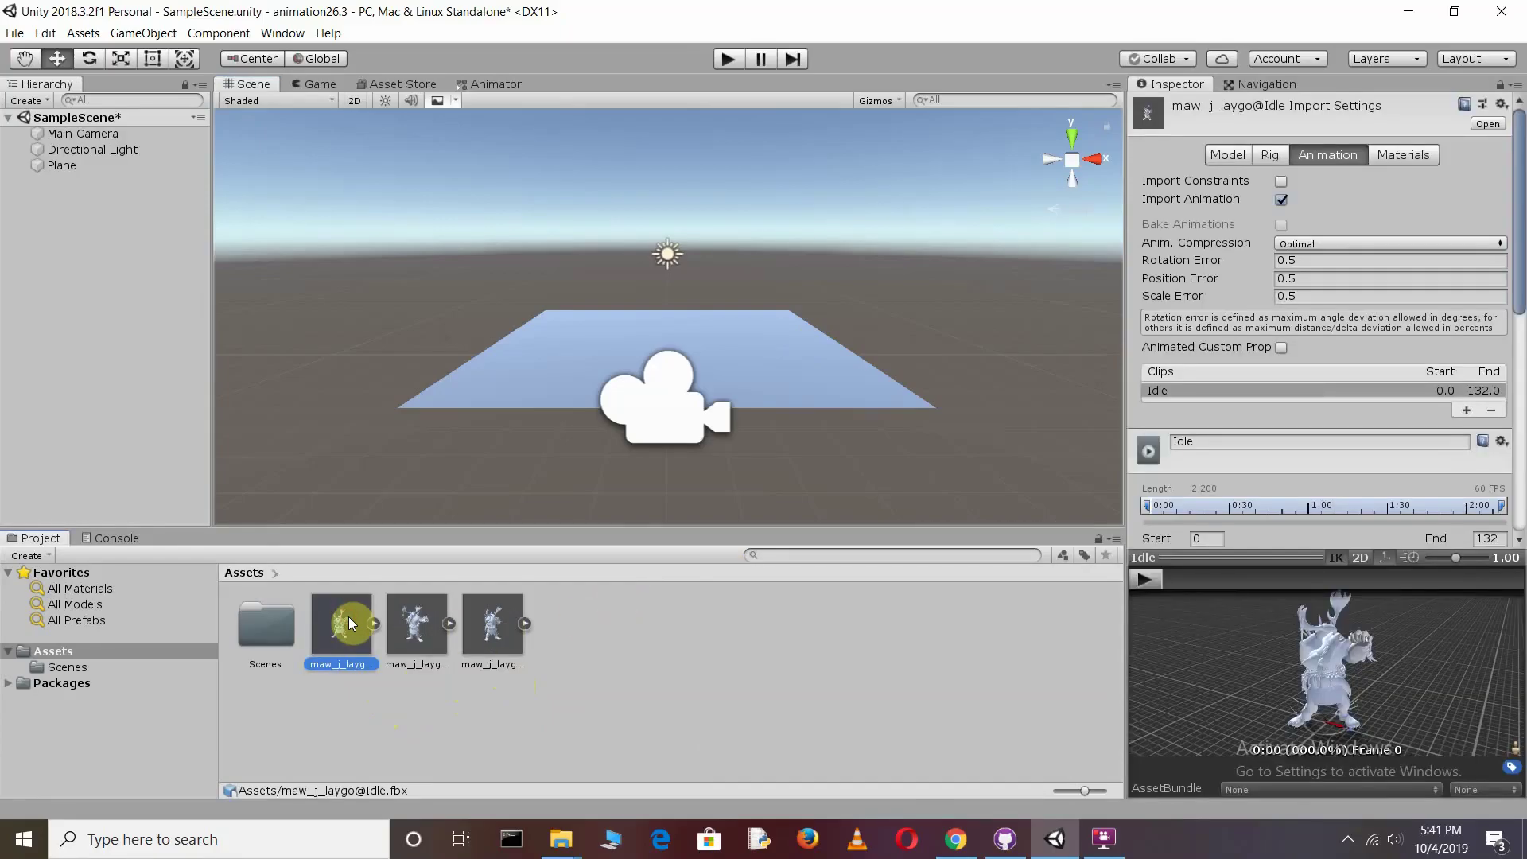
click(423, 616)
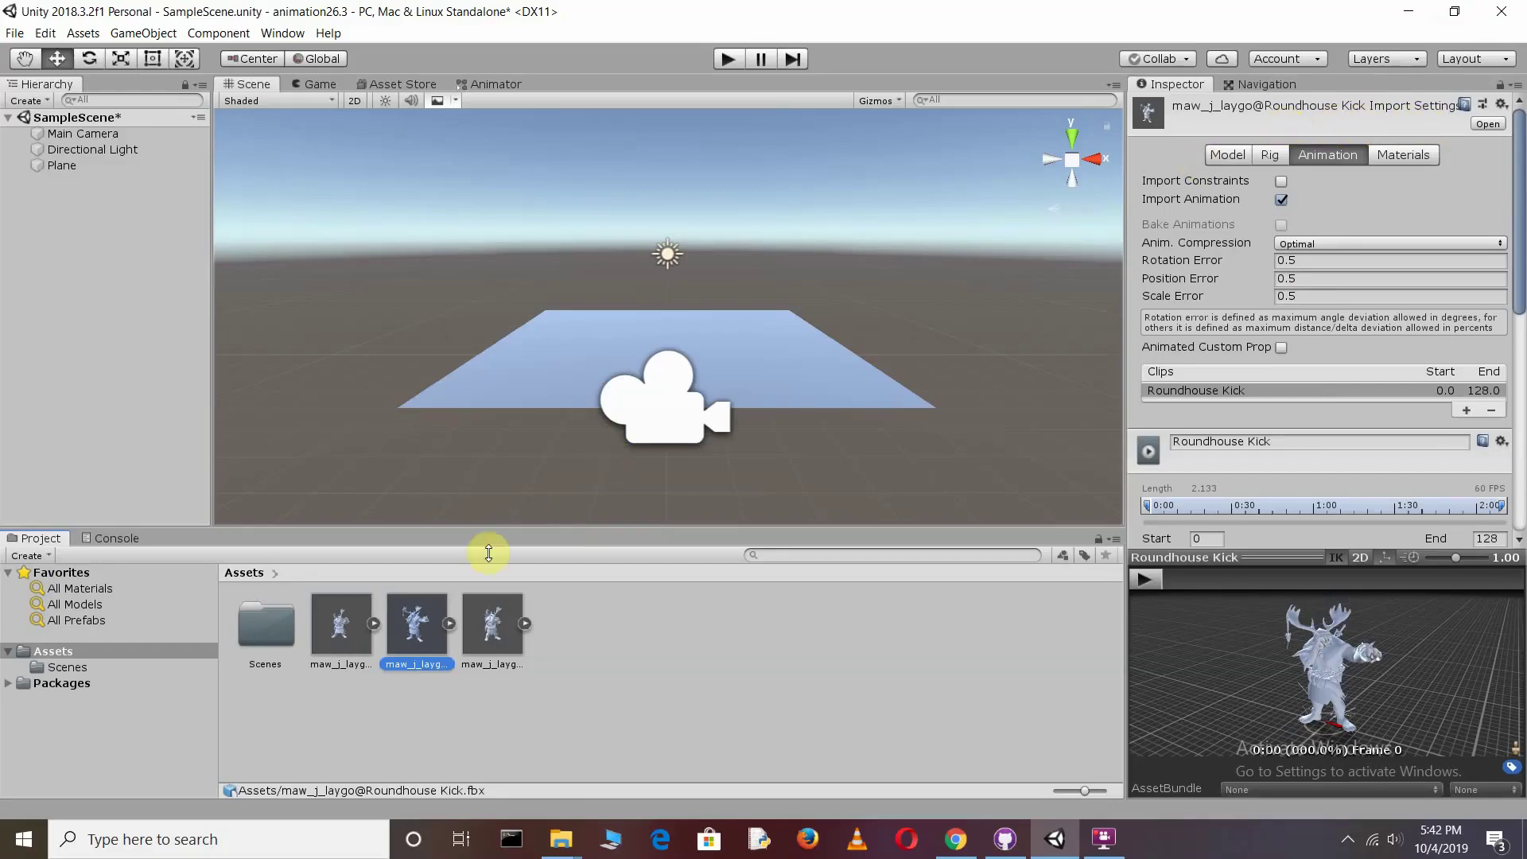
click(490, 624)
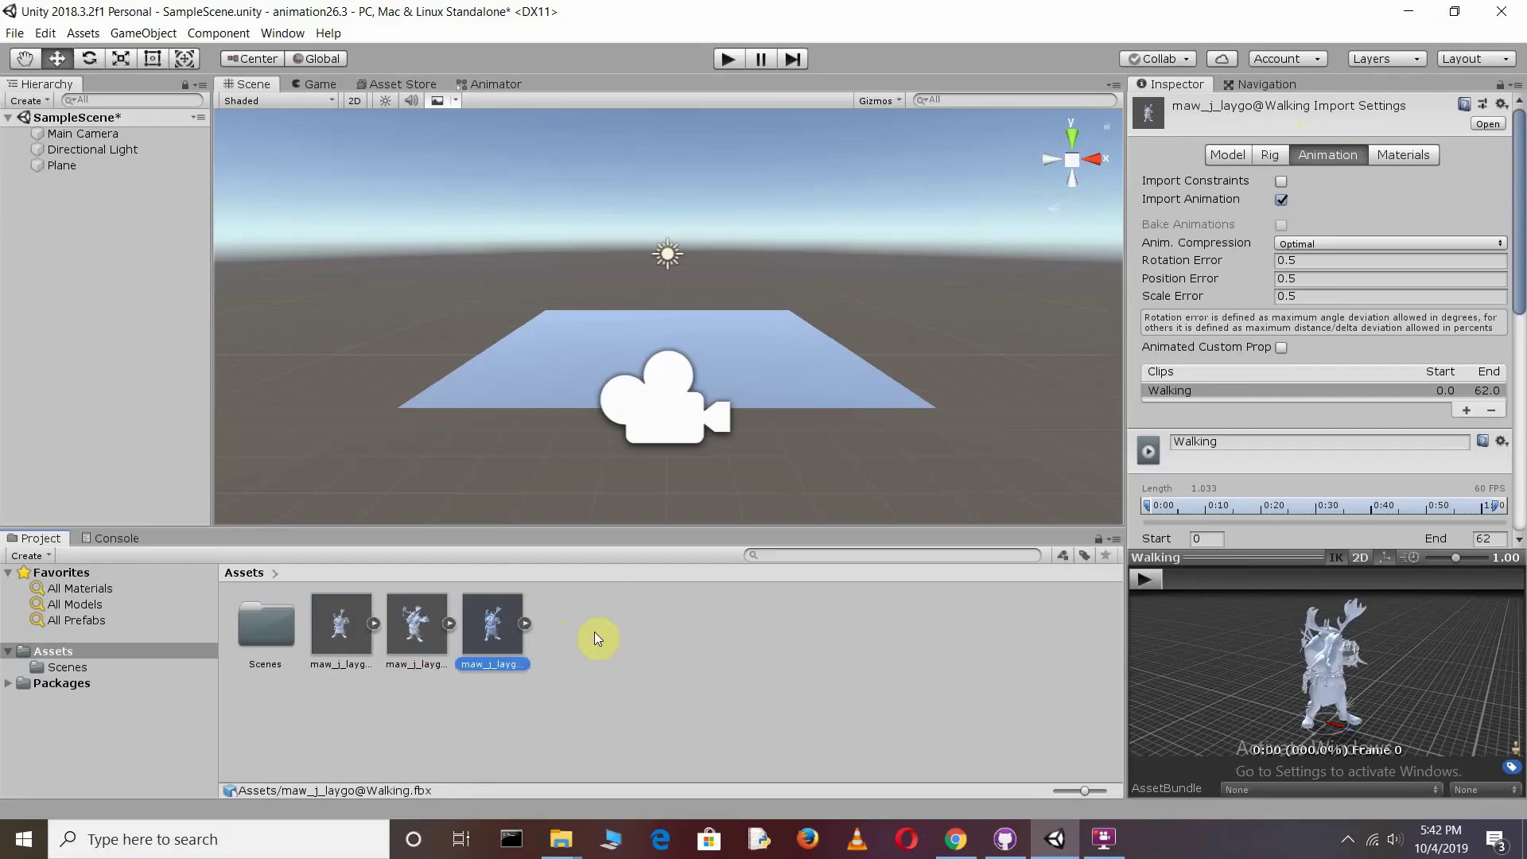
scroll(715, 316, up, 3)
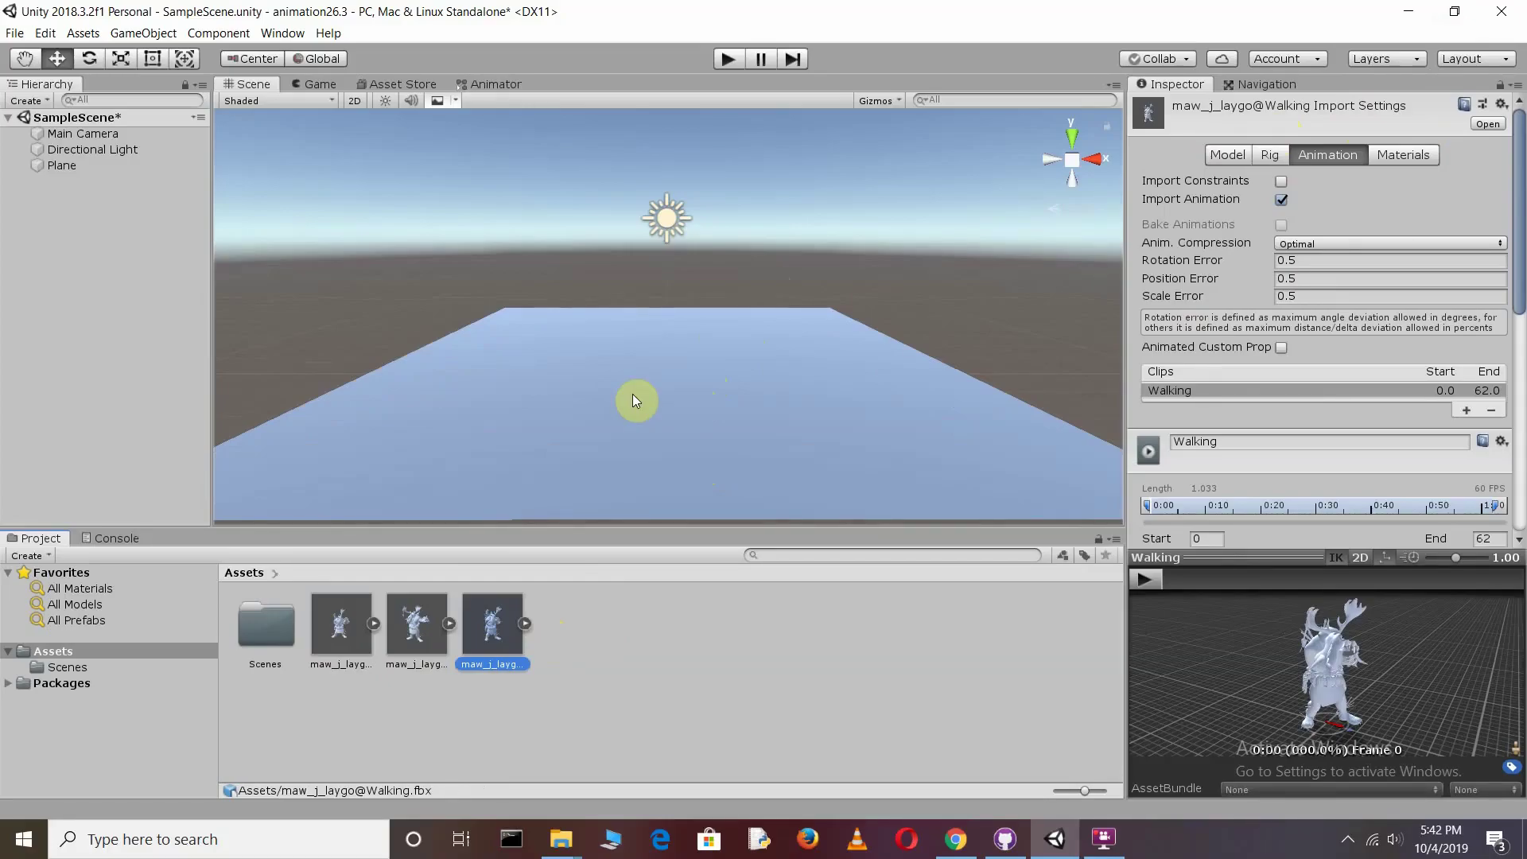
Give the Idle asset a Humanoid rig, turn on Loop Time, turn off Loop Pose, and apply
click(342, 624)
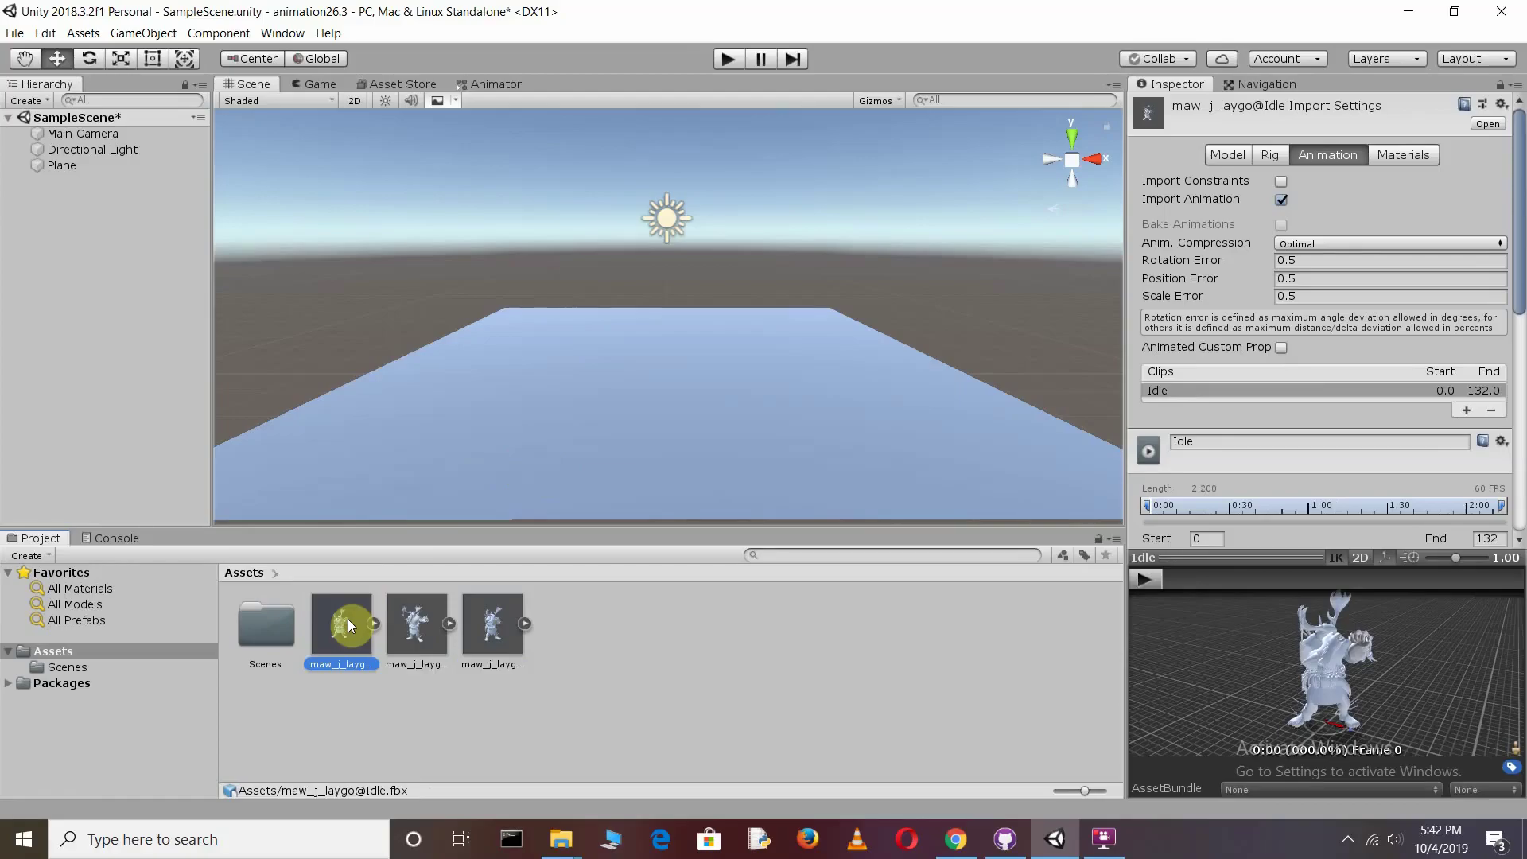
click(1275, 159)
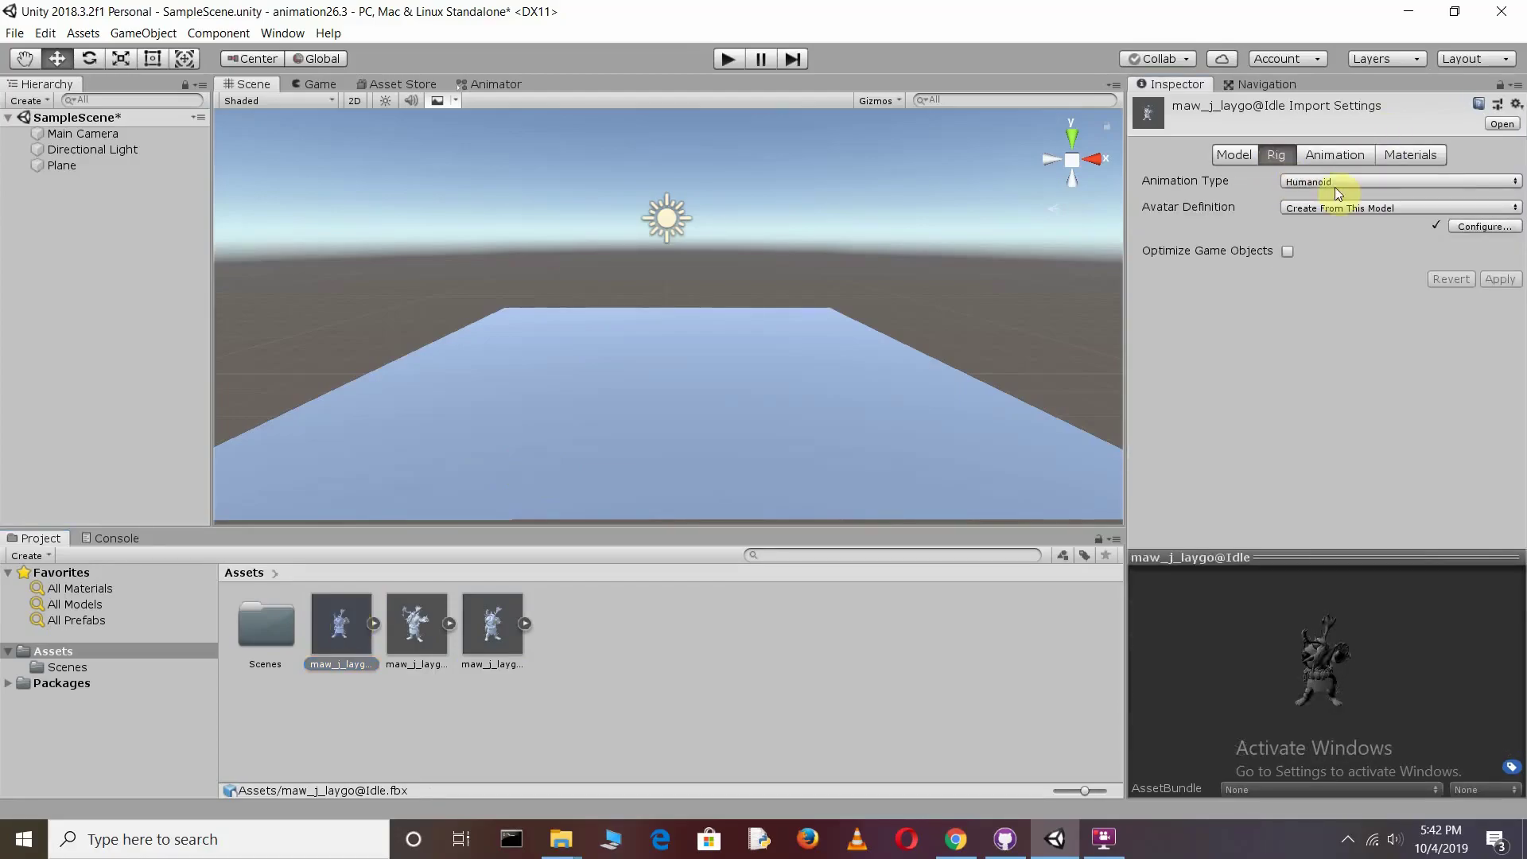
click(1363, 182)
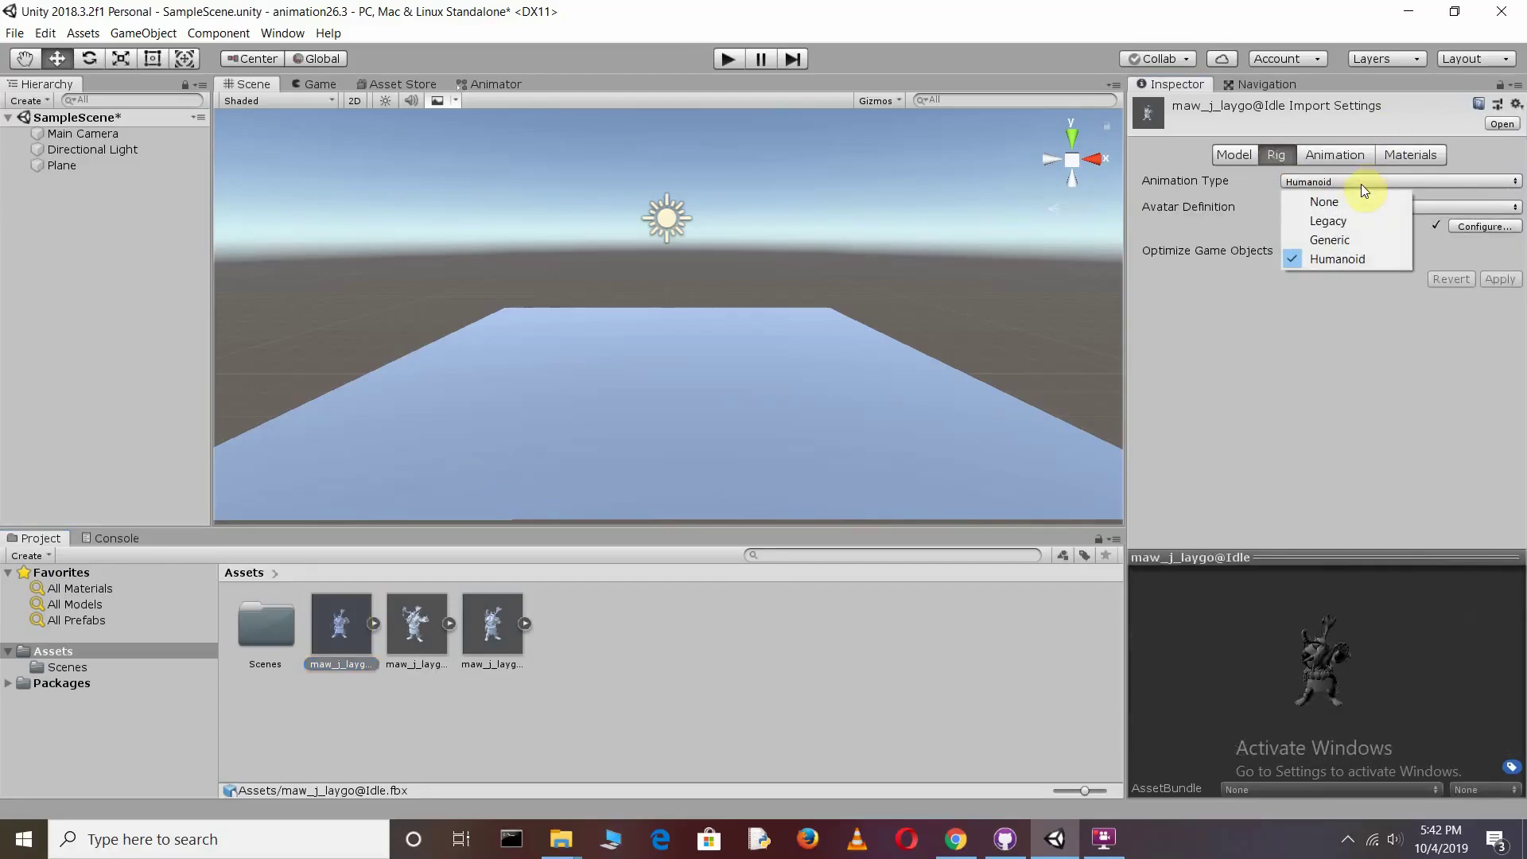
click(1369, 259)
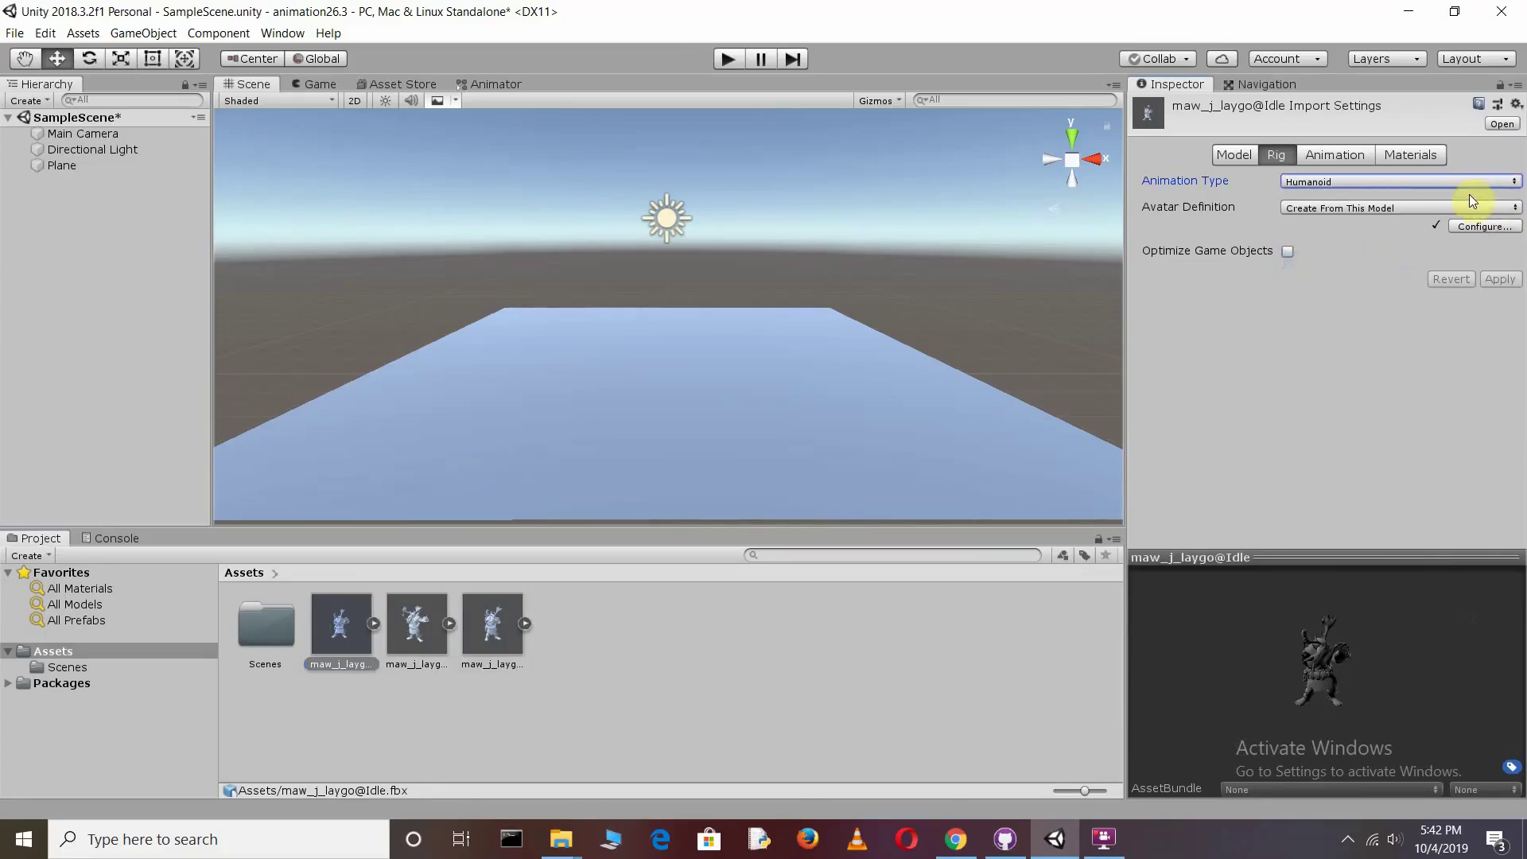
click(1346, 156)
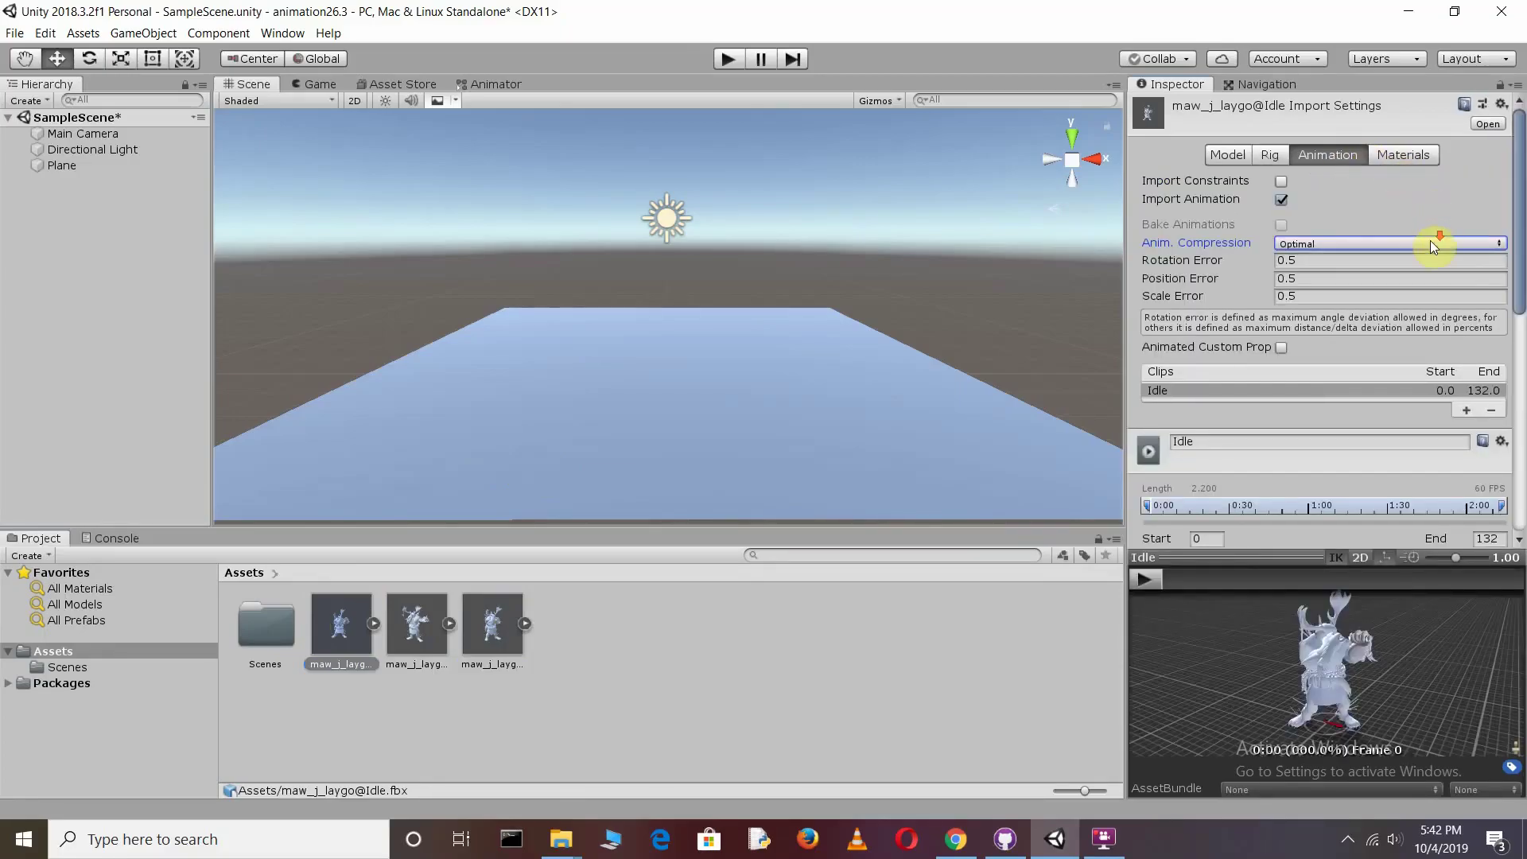
scroll(1427, 247, down, 10)
click(1282, 150)
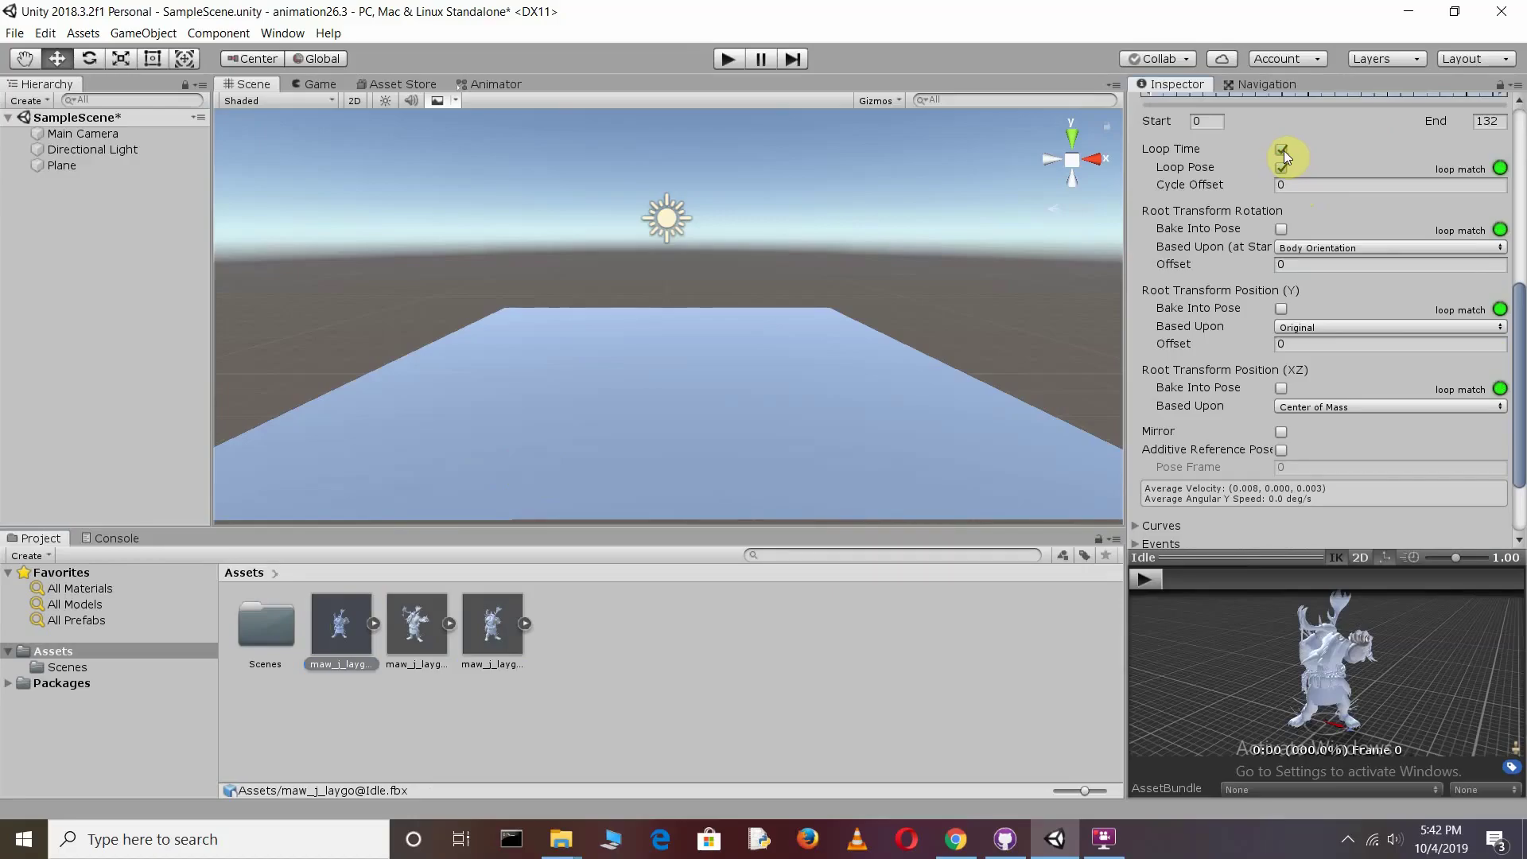
click(1281, 167)
scroll(1462, 239, down, 3)
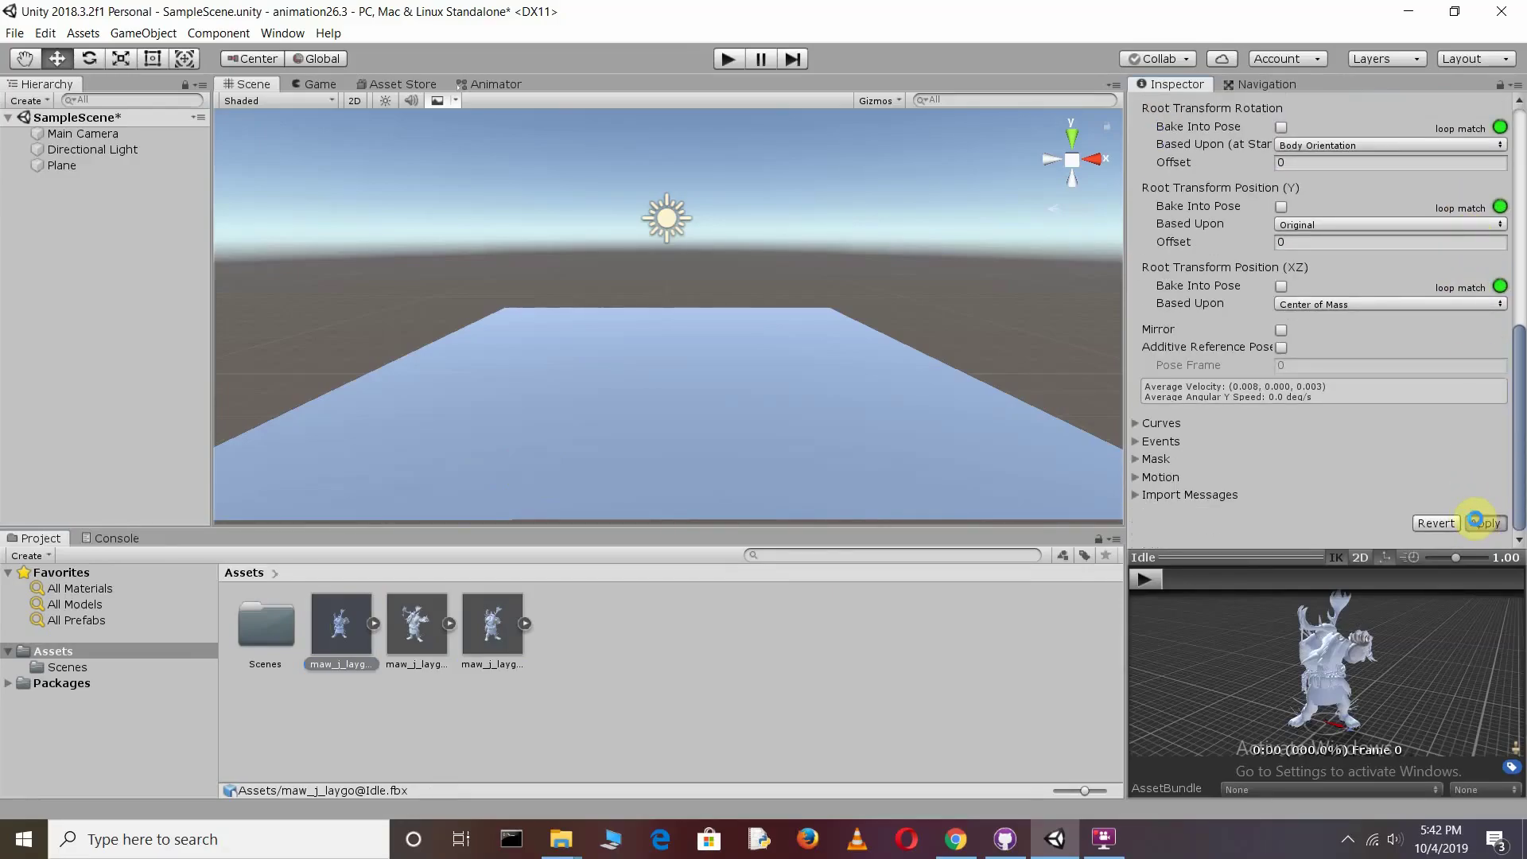
click(1476, 519)
Set Roundhouse Kick's animation type to Humanoid and bring up the Walking asset's animation settings
click(415, 624)
click(1276, 154)
click(1336, 181)
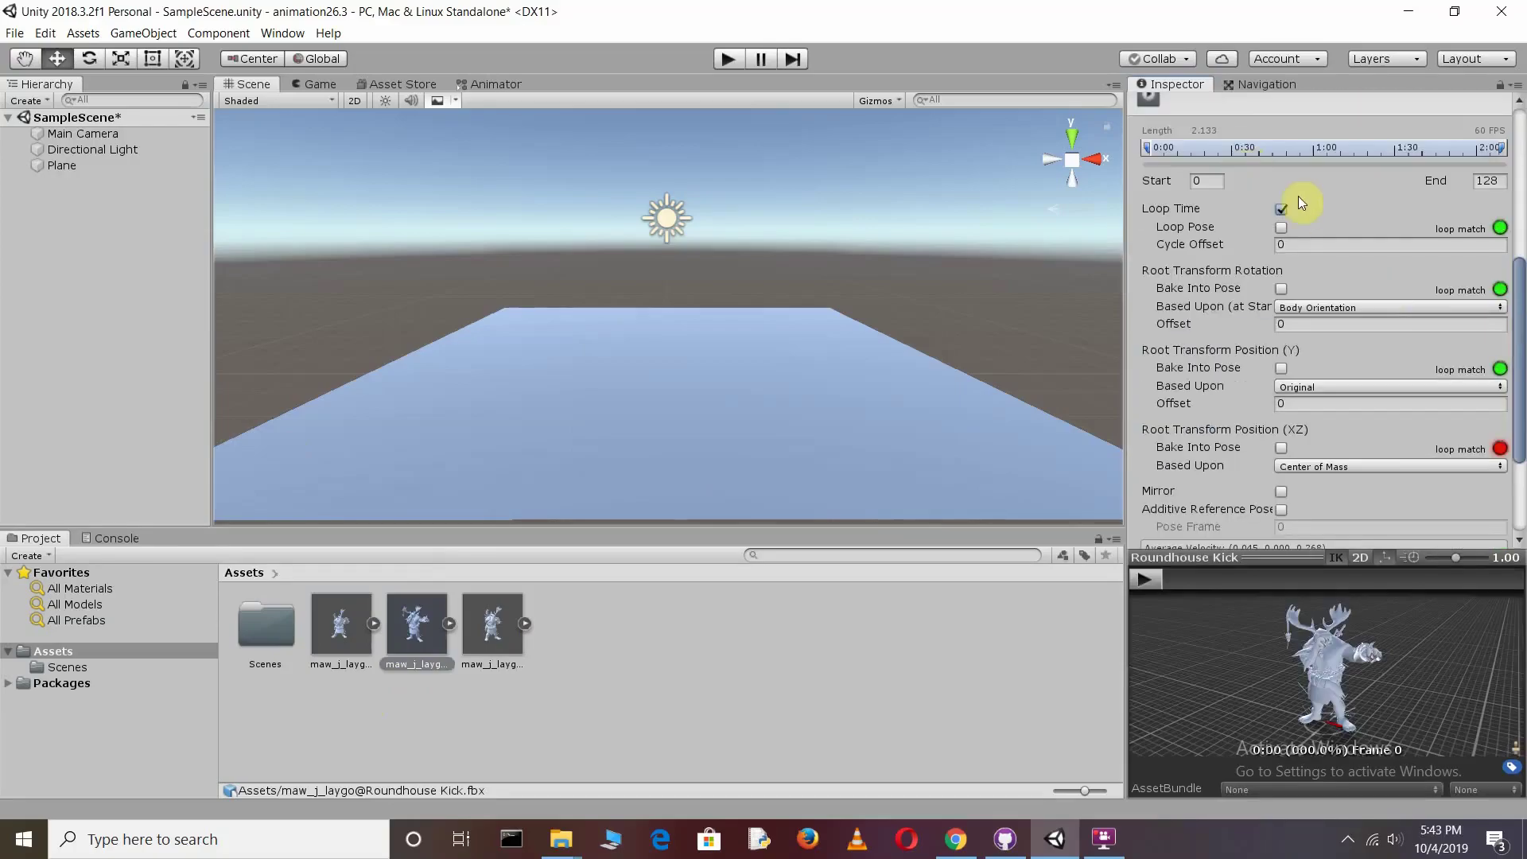
click(492, 624)
click(1276, 155)
click(1334, 154)
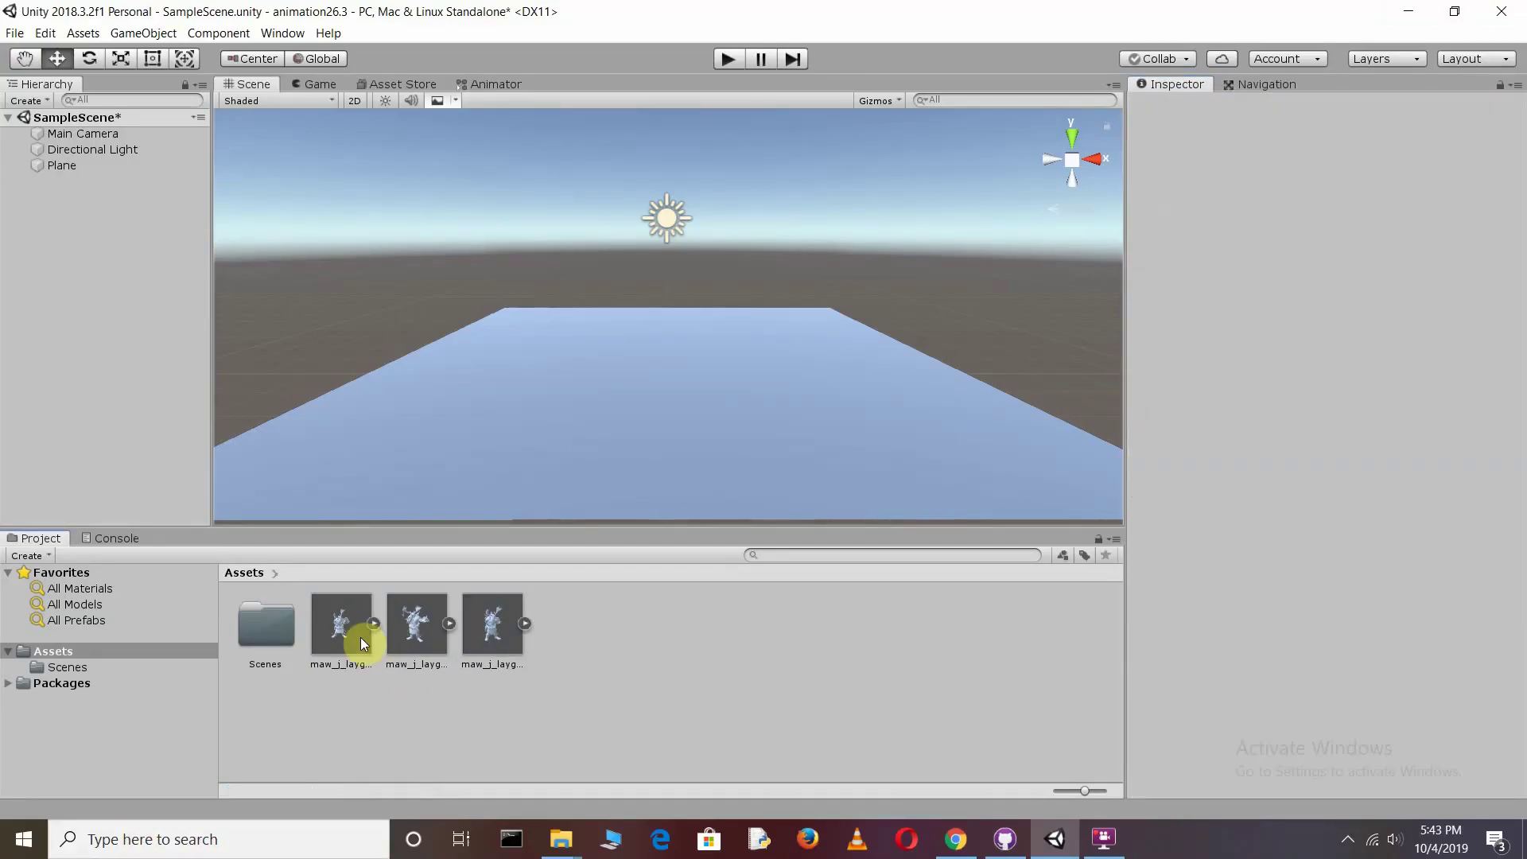
Drop the Idle character onto the plane, rename it Player, and run Play mode
click(341, 639)
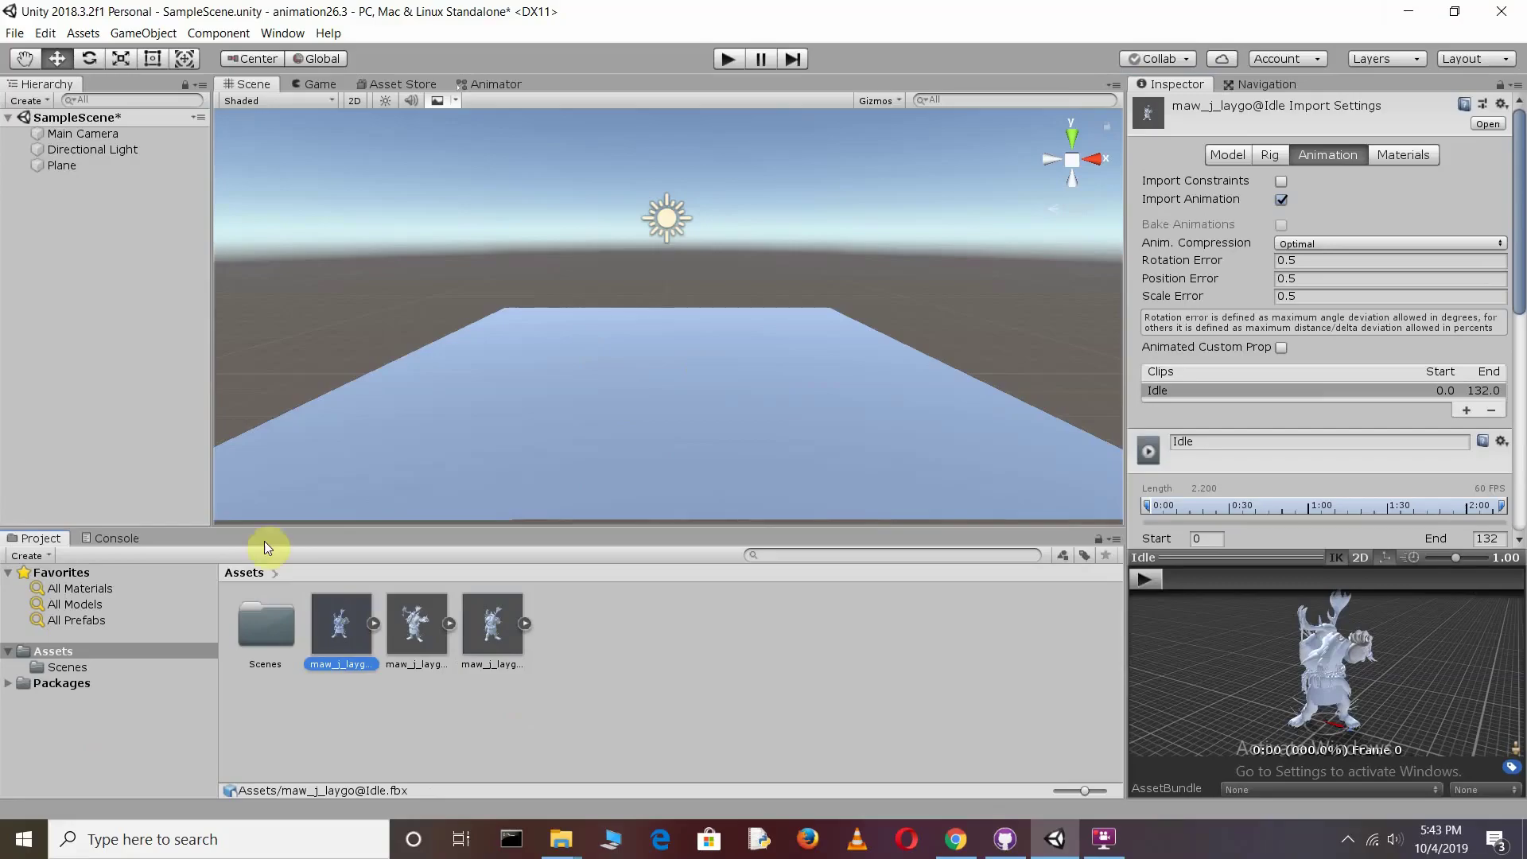
drag(335, 629, 563, 396)
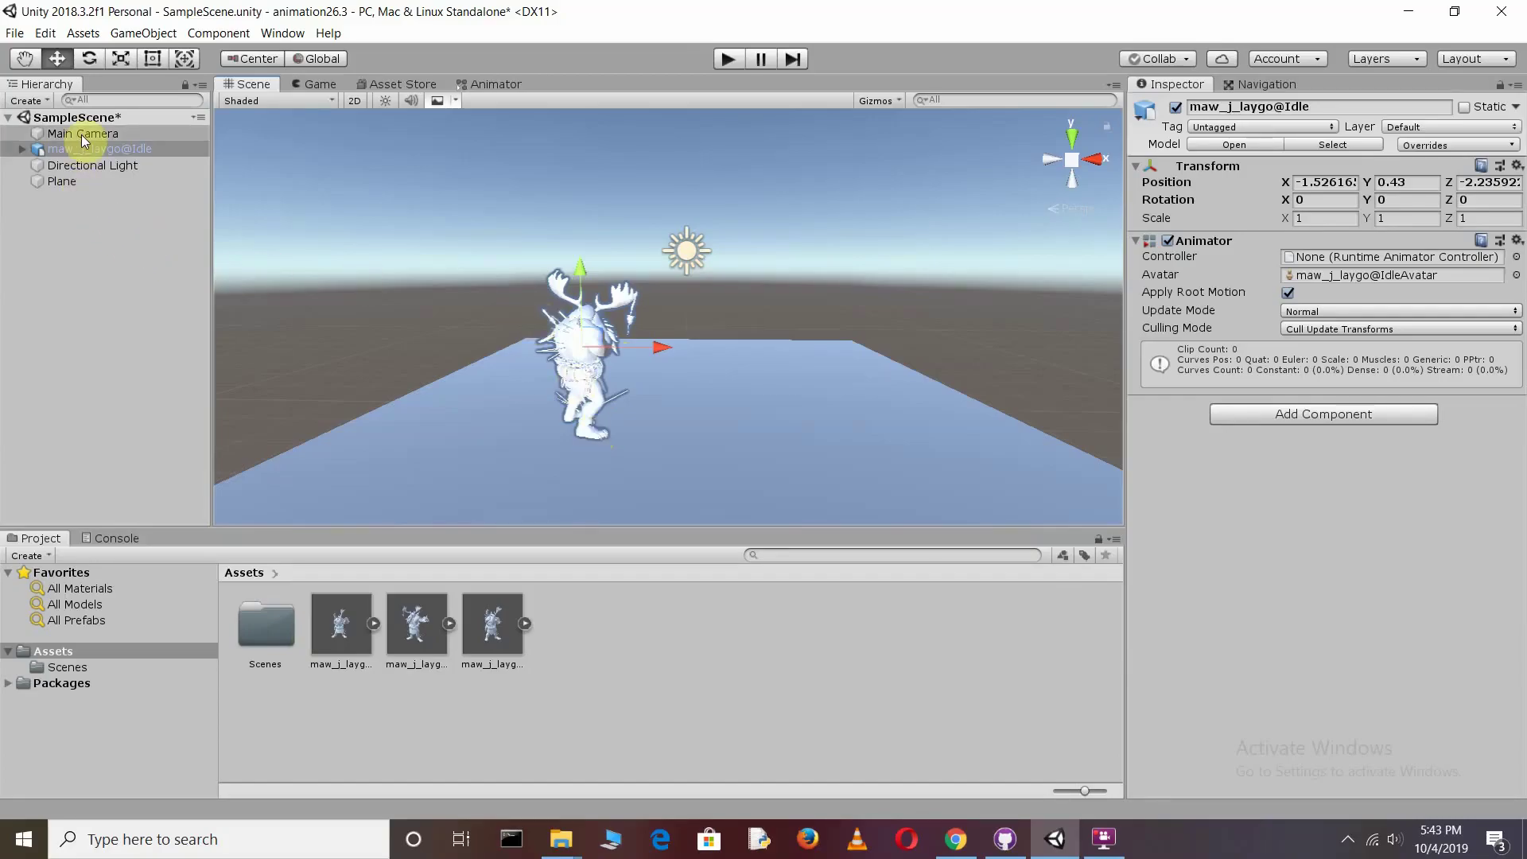
click(1337, 101)
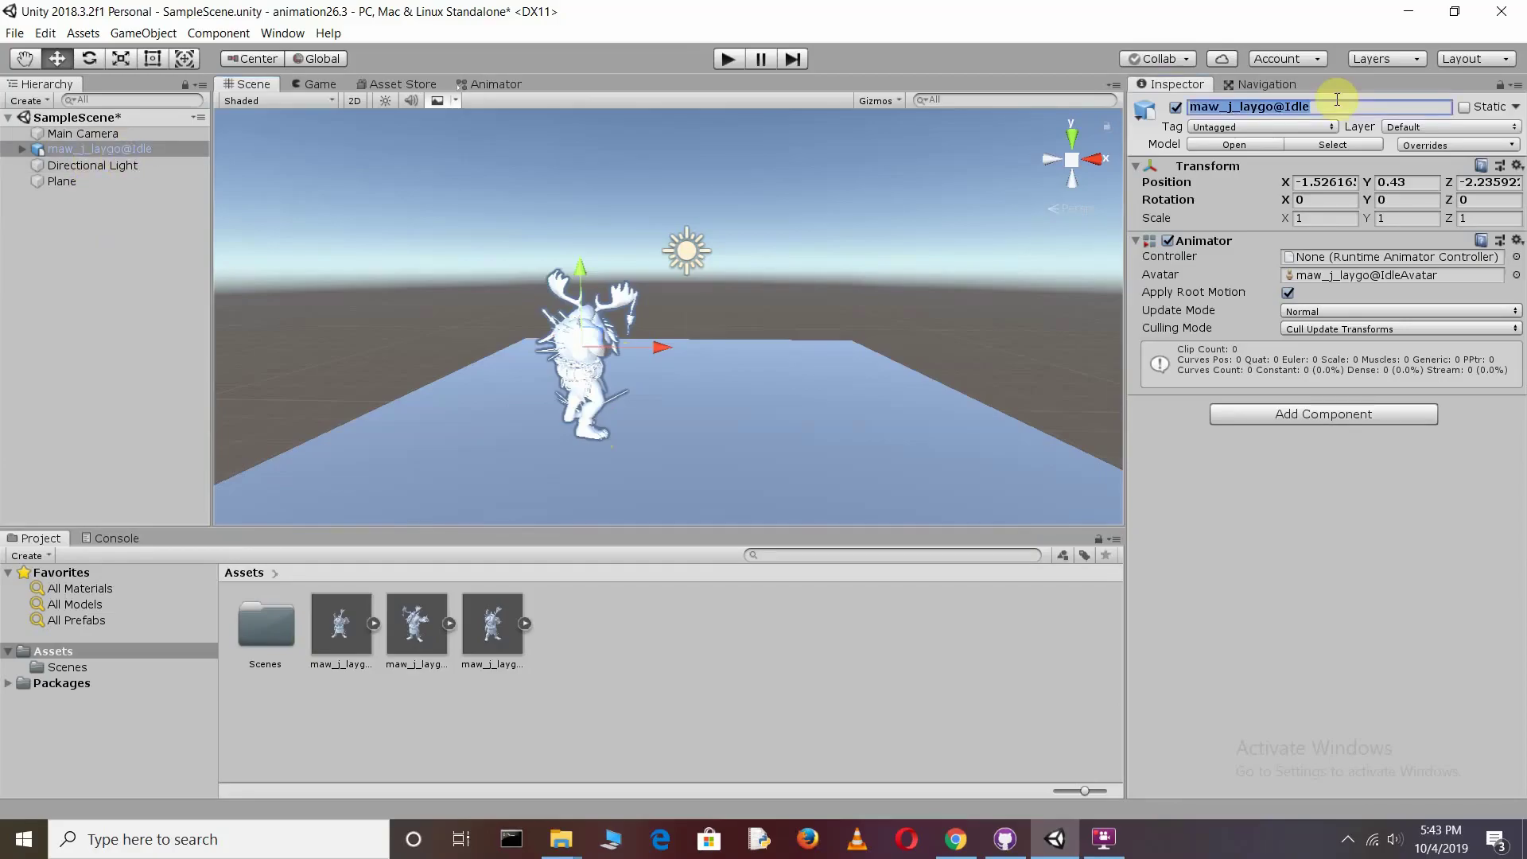
text(Player)
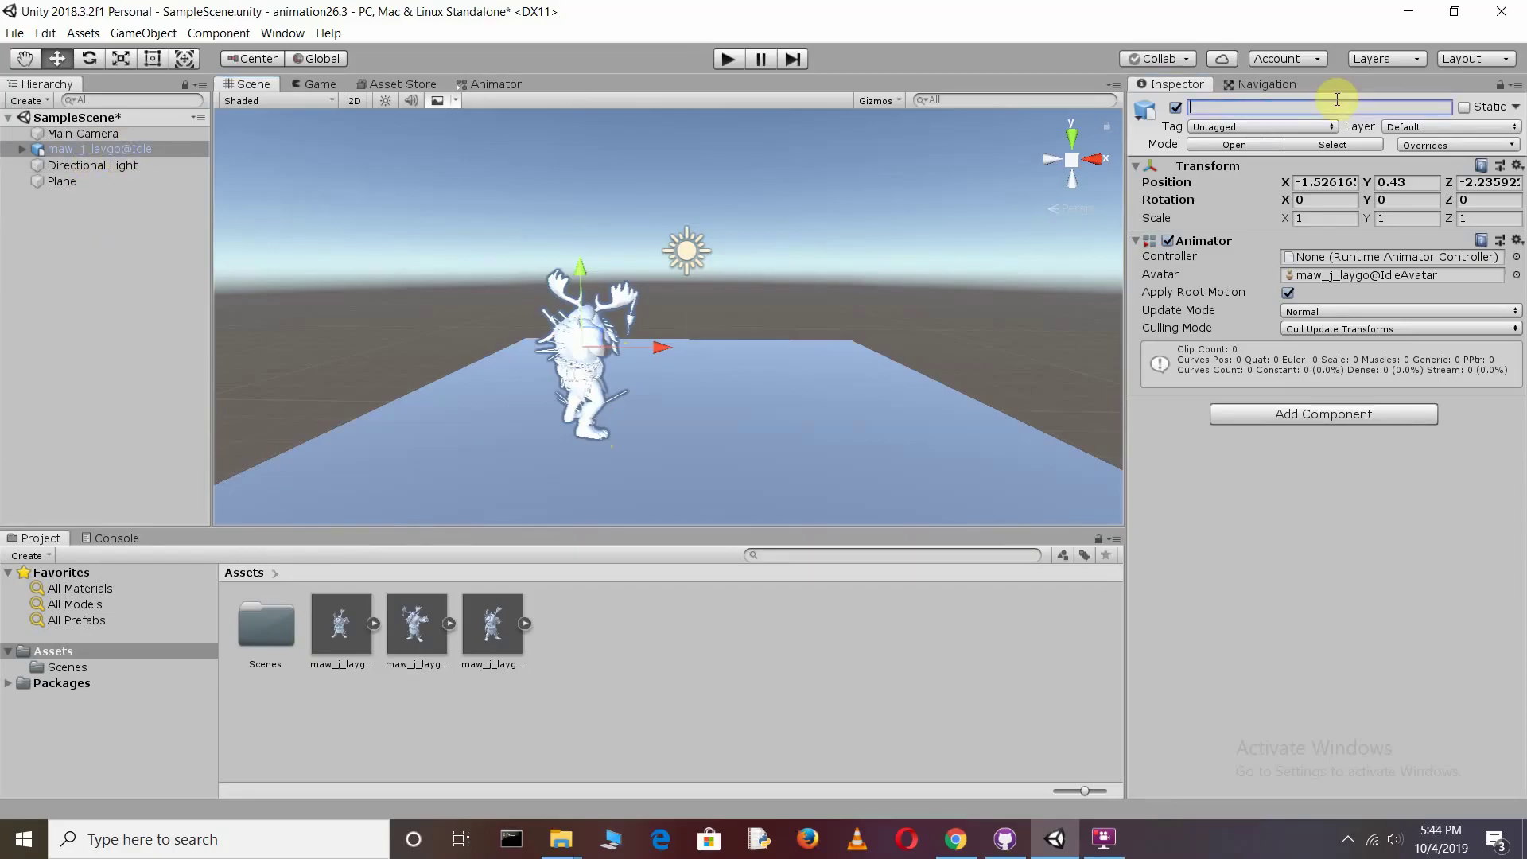
key(Return)
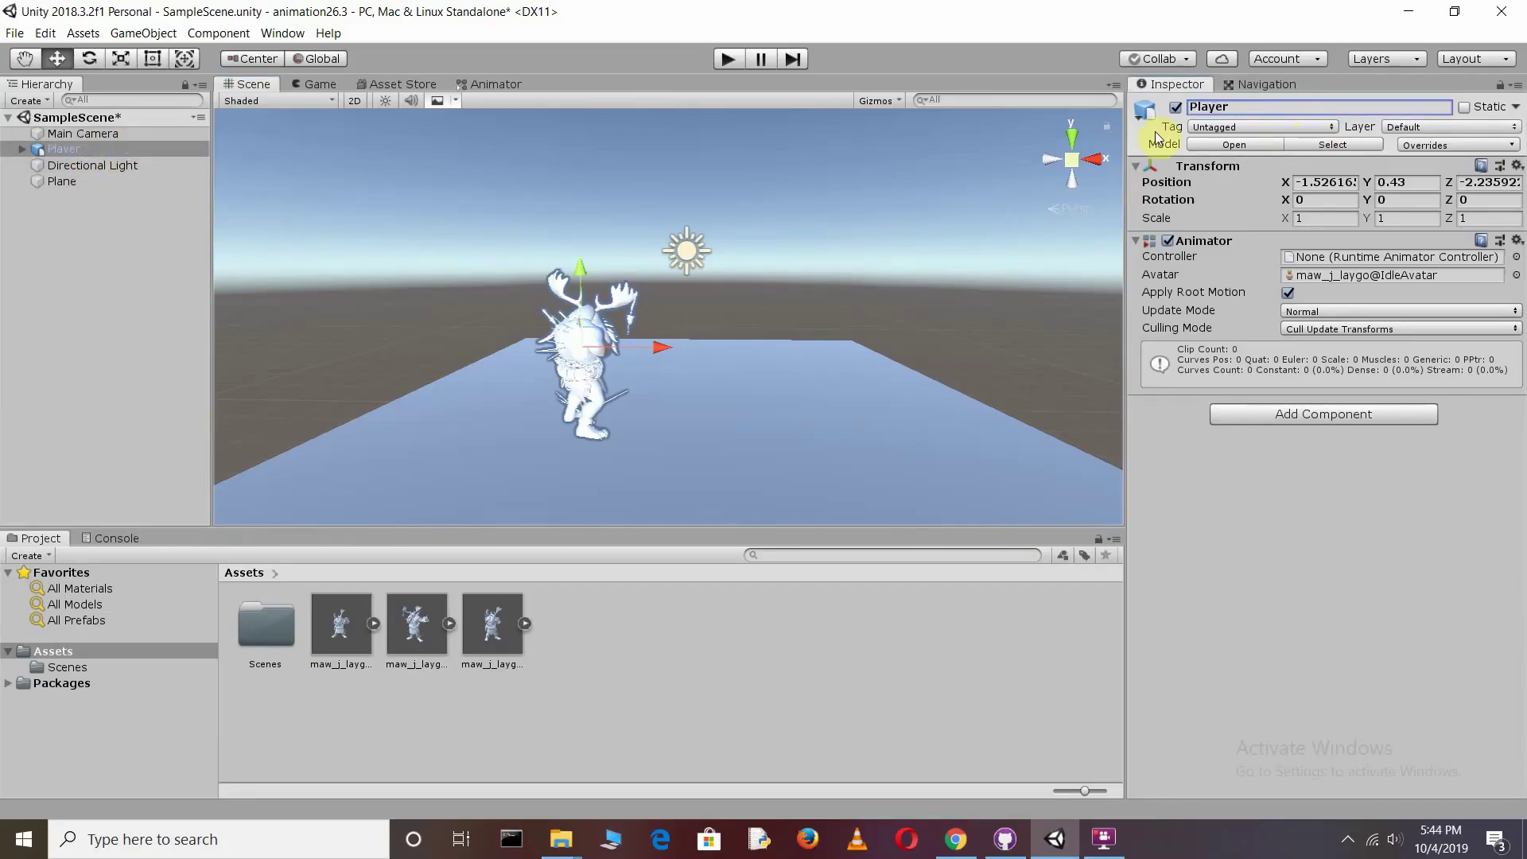
click(348, 211)
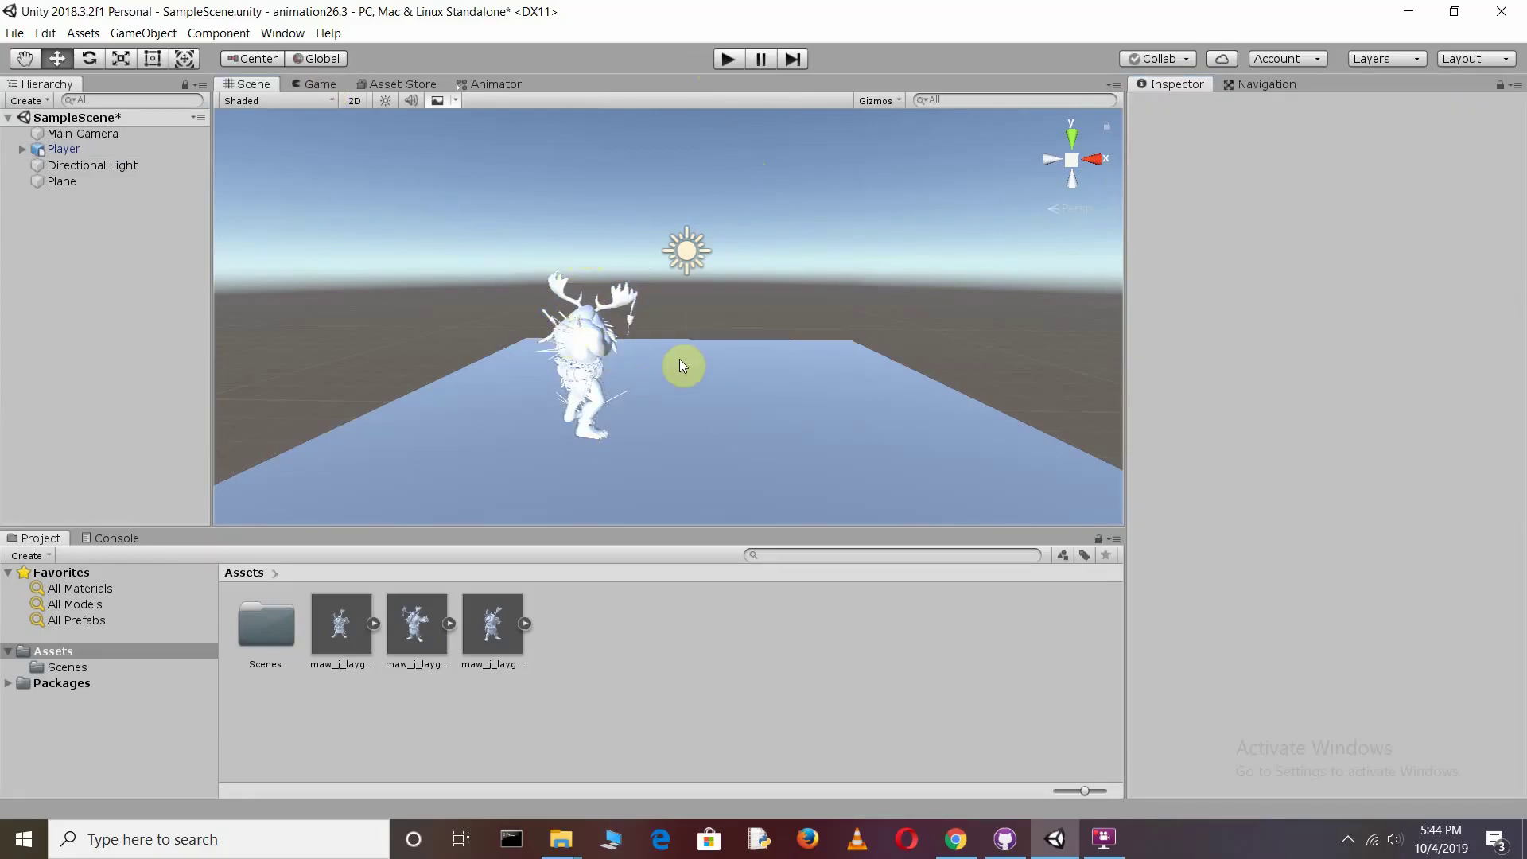
click(727, 62)
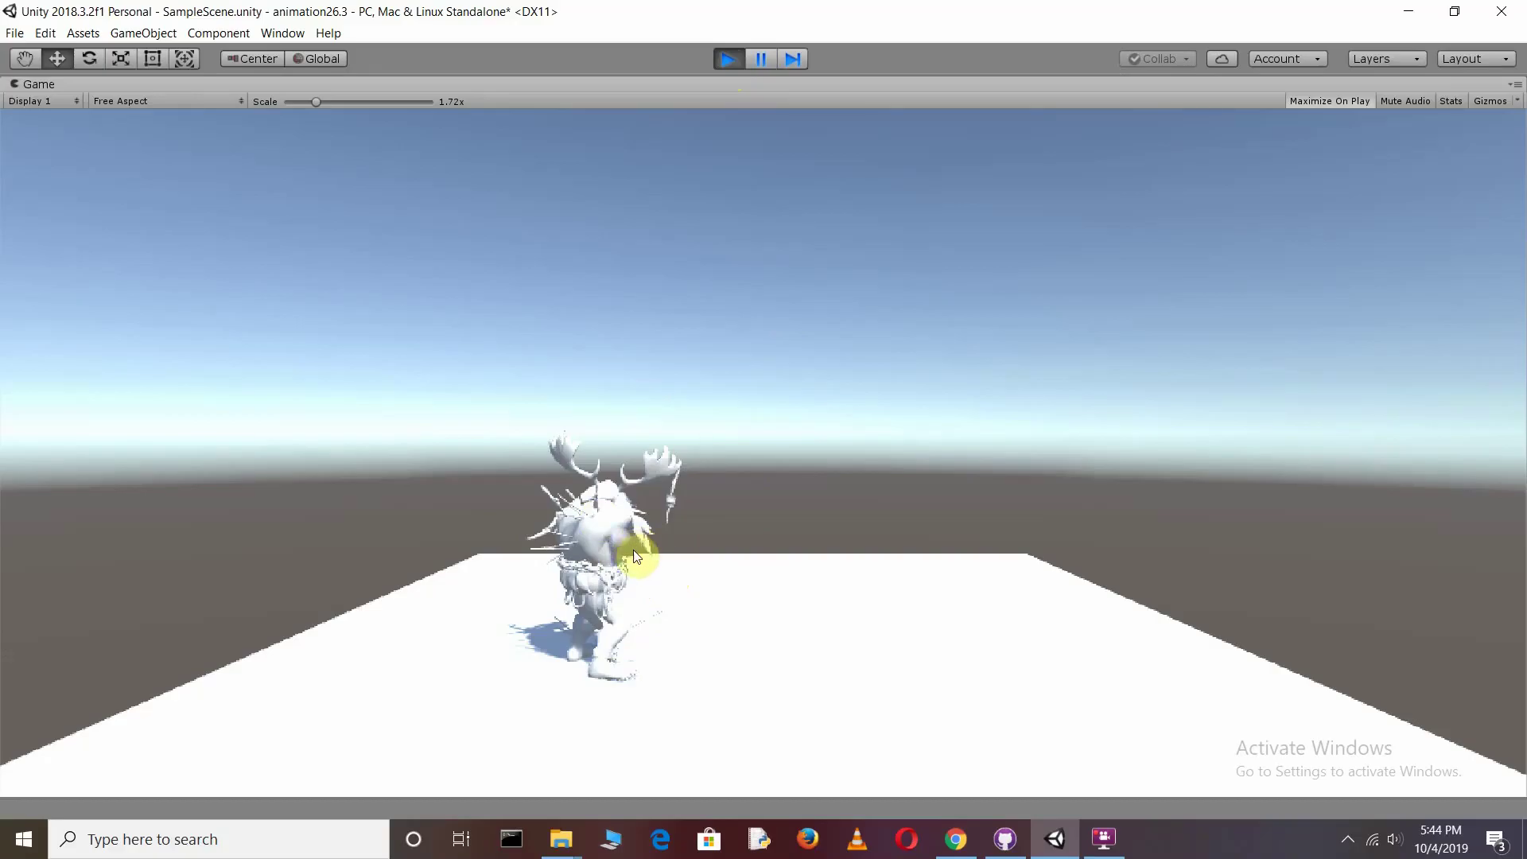
Set the Player's Y rotation to 180 and test it briefly in Play mode
click(727, 66)
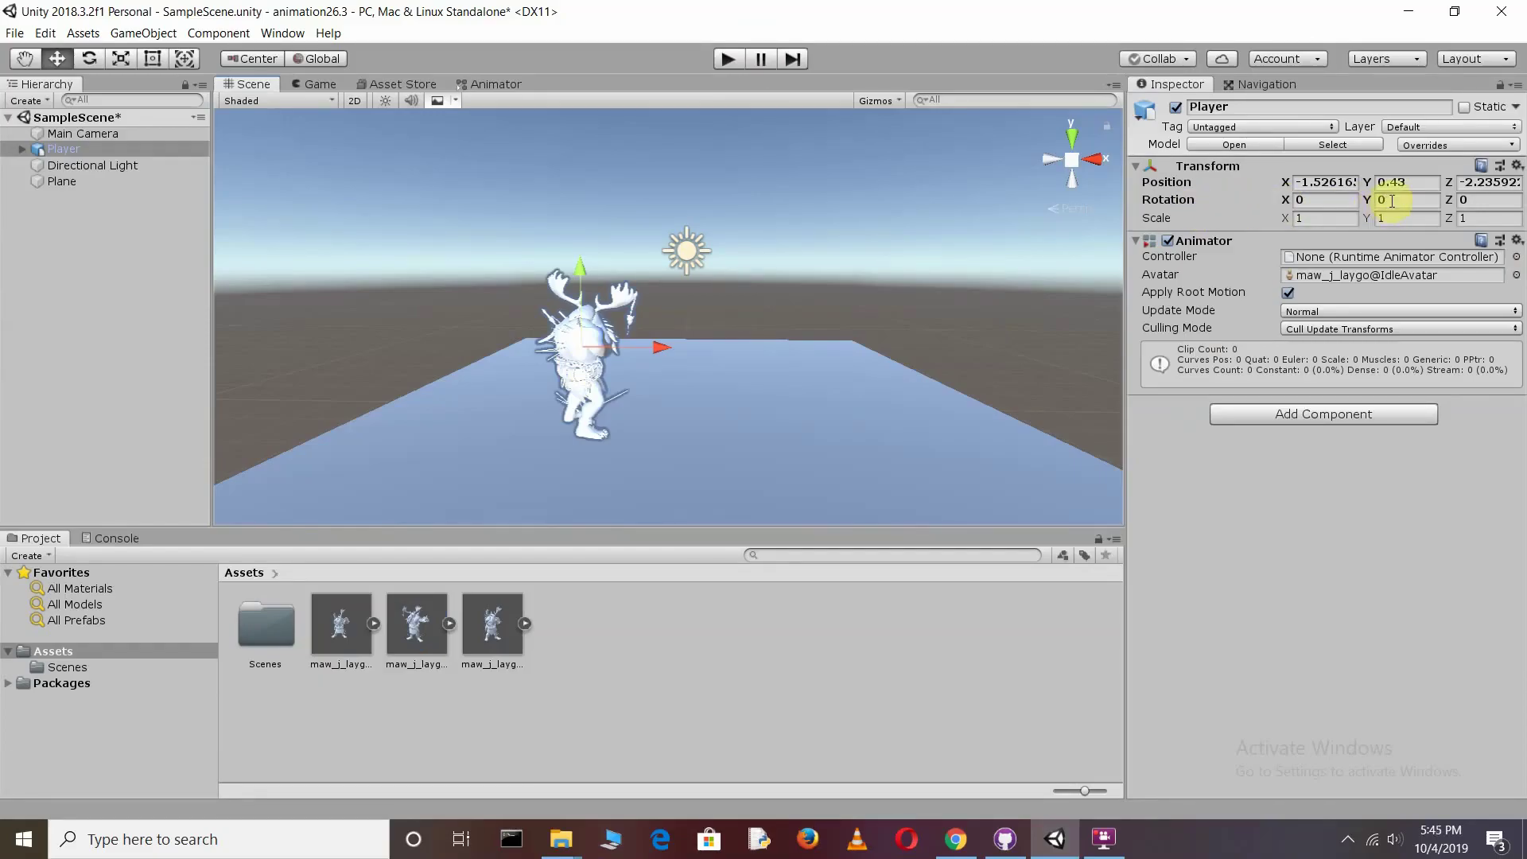
click(1391, 201)
text(180)
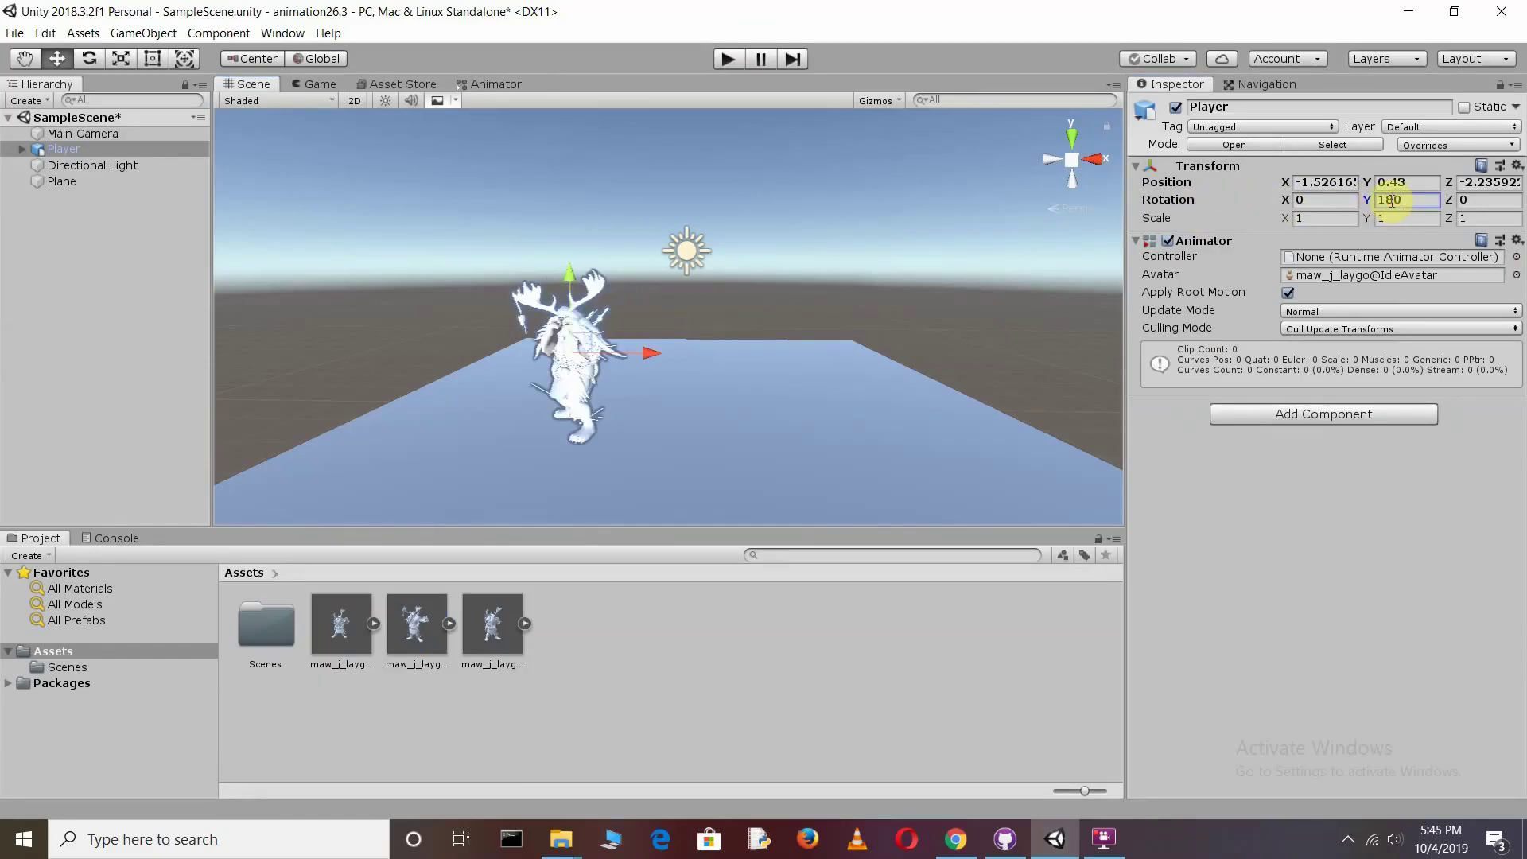
key(ctrl+p)
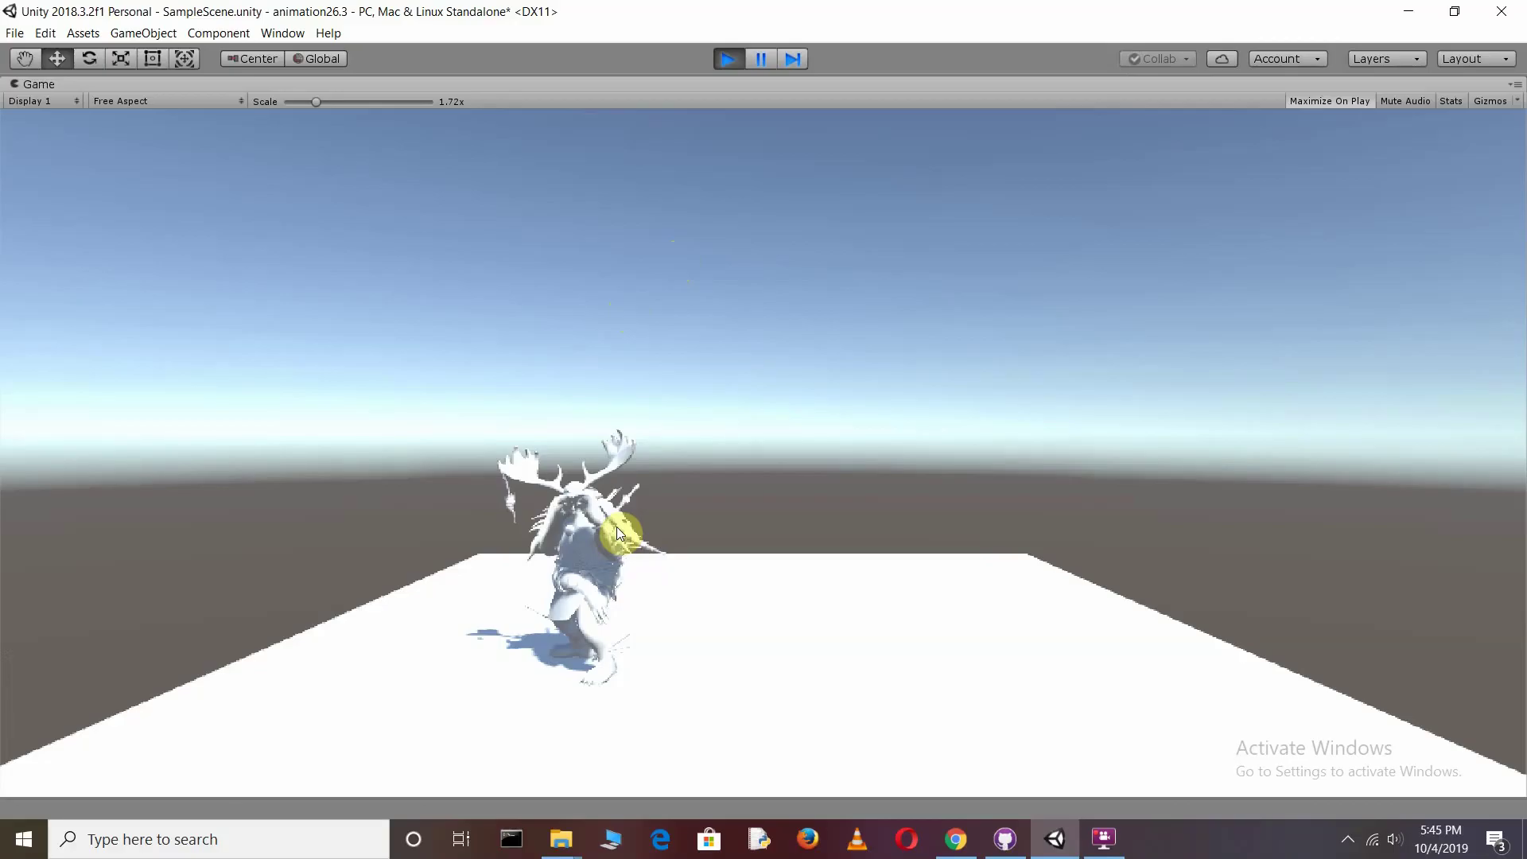
key(ctrl+p)
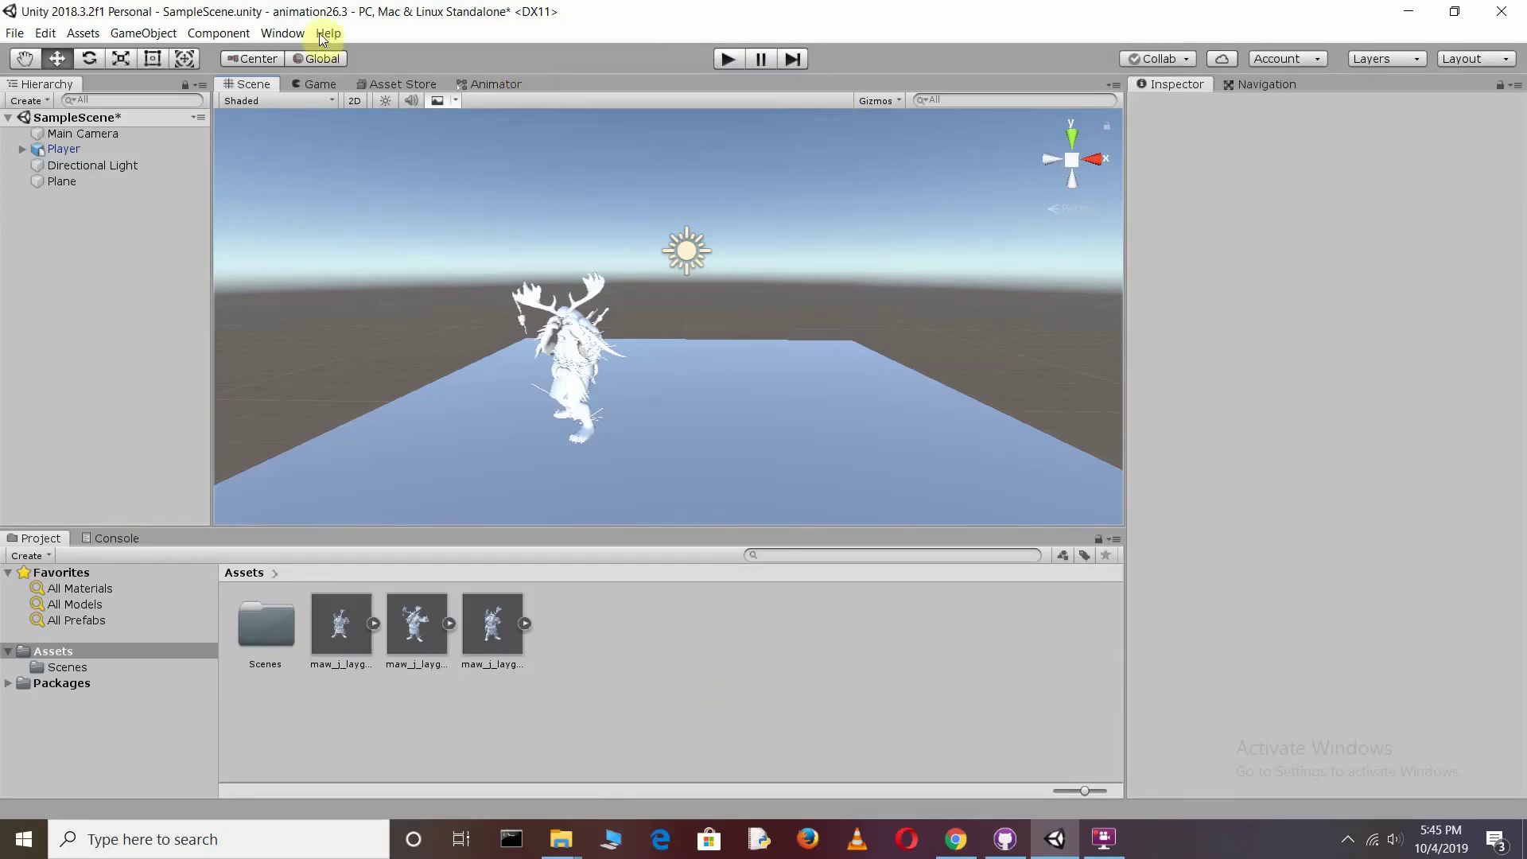
Open the Animator window from the Window menu
click(282, 33)
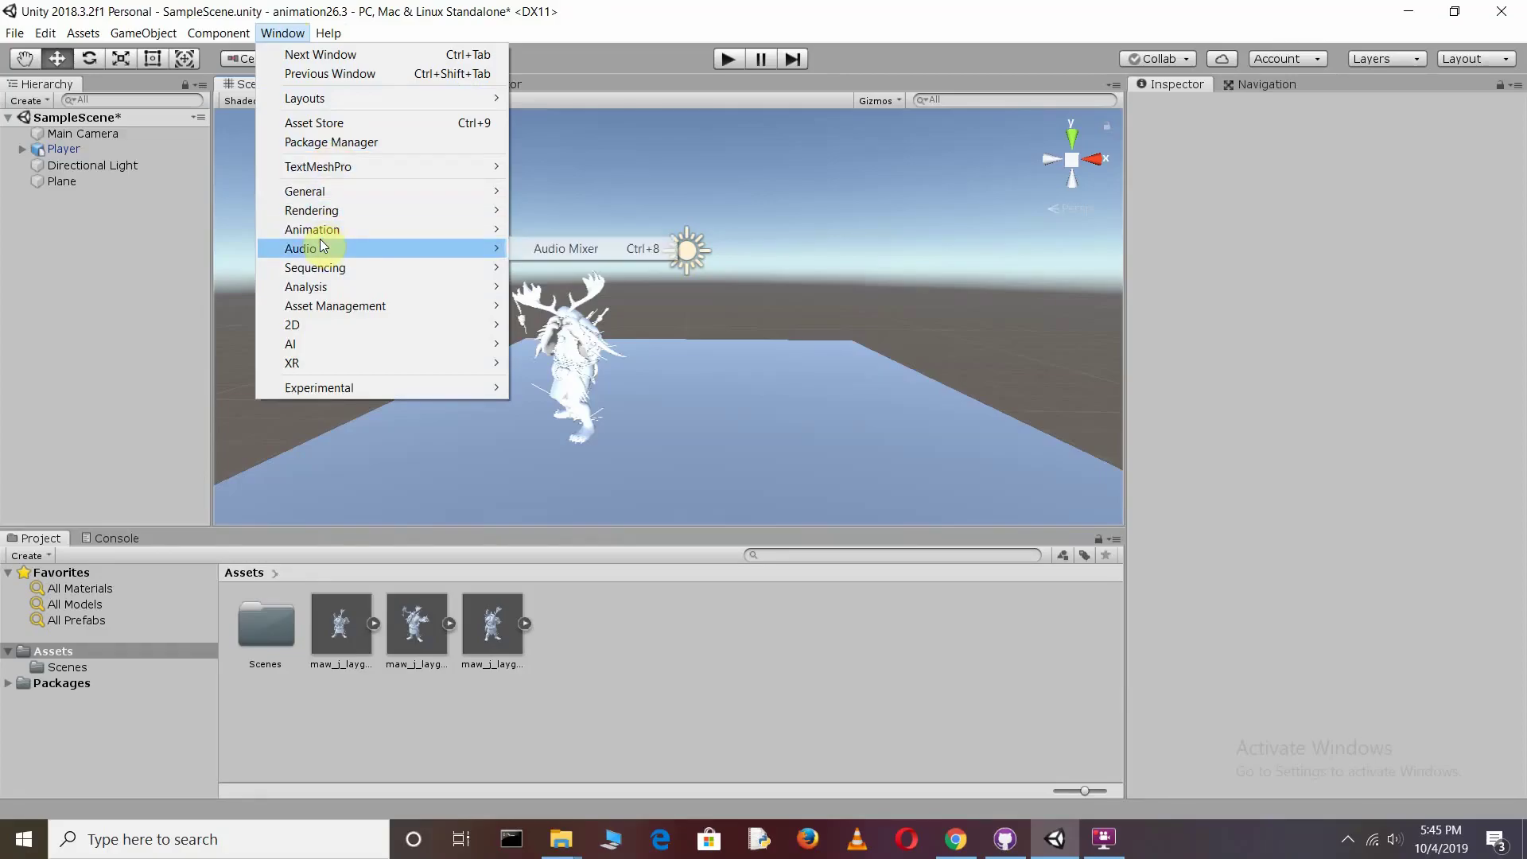
mouse_move(480, 231)
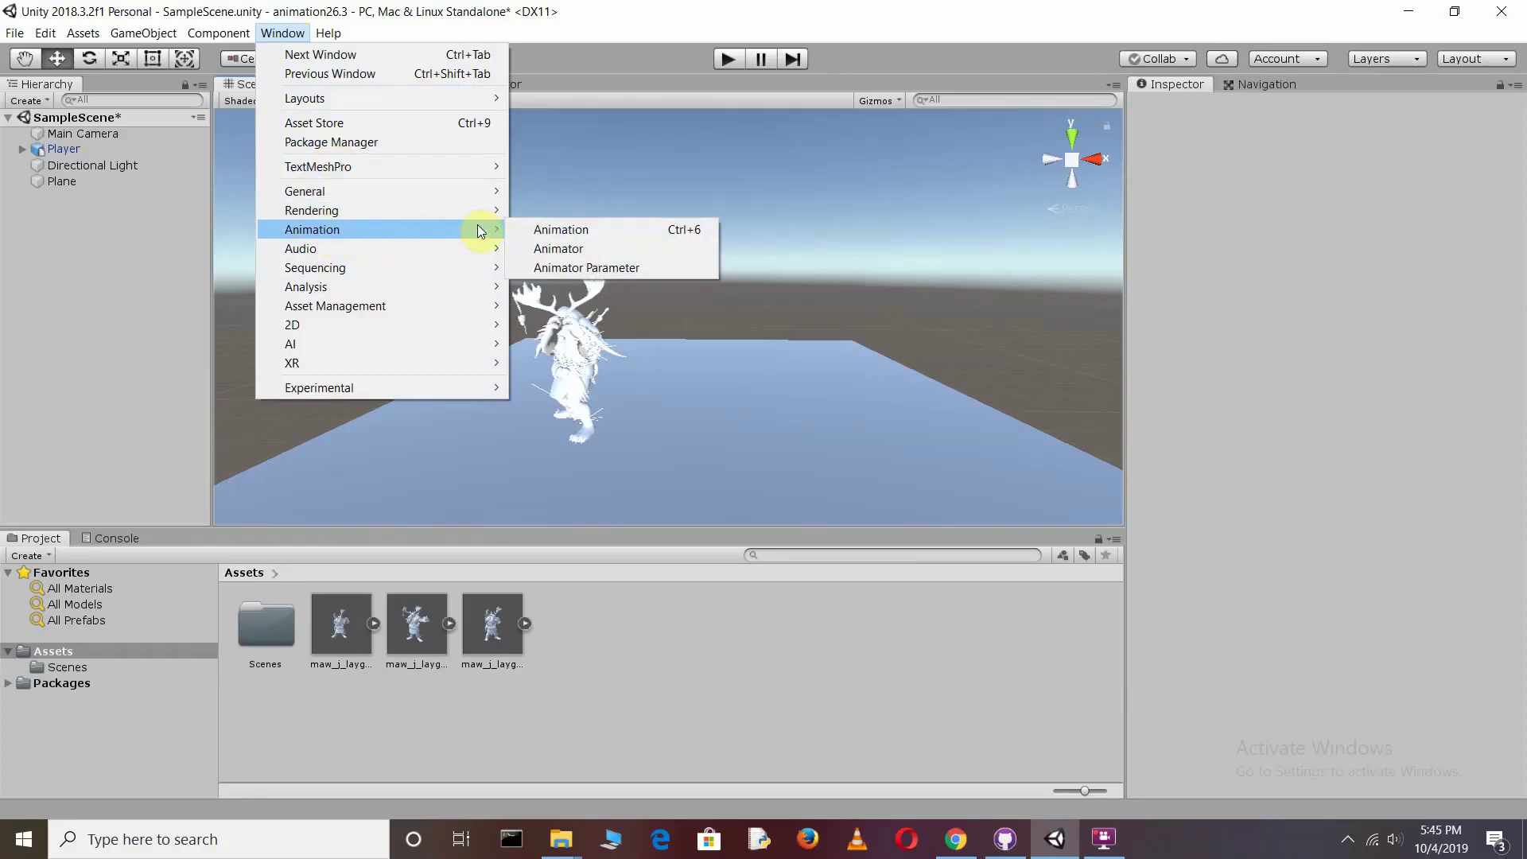
click(593, 250)
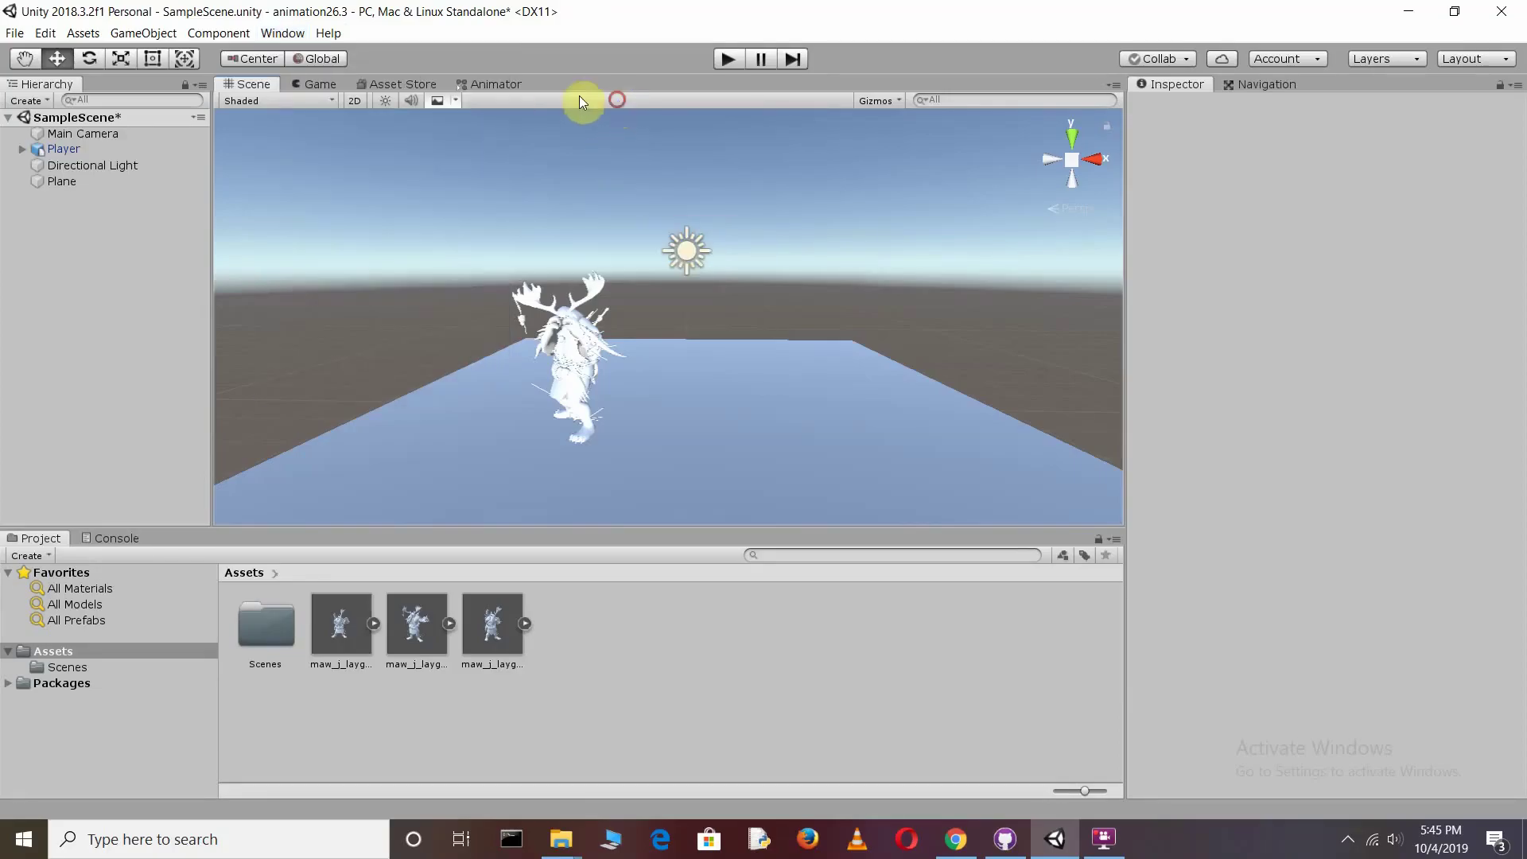
click(506, 83)
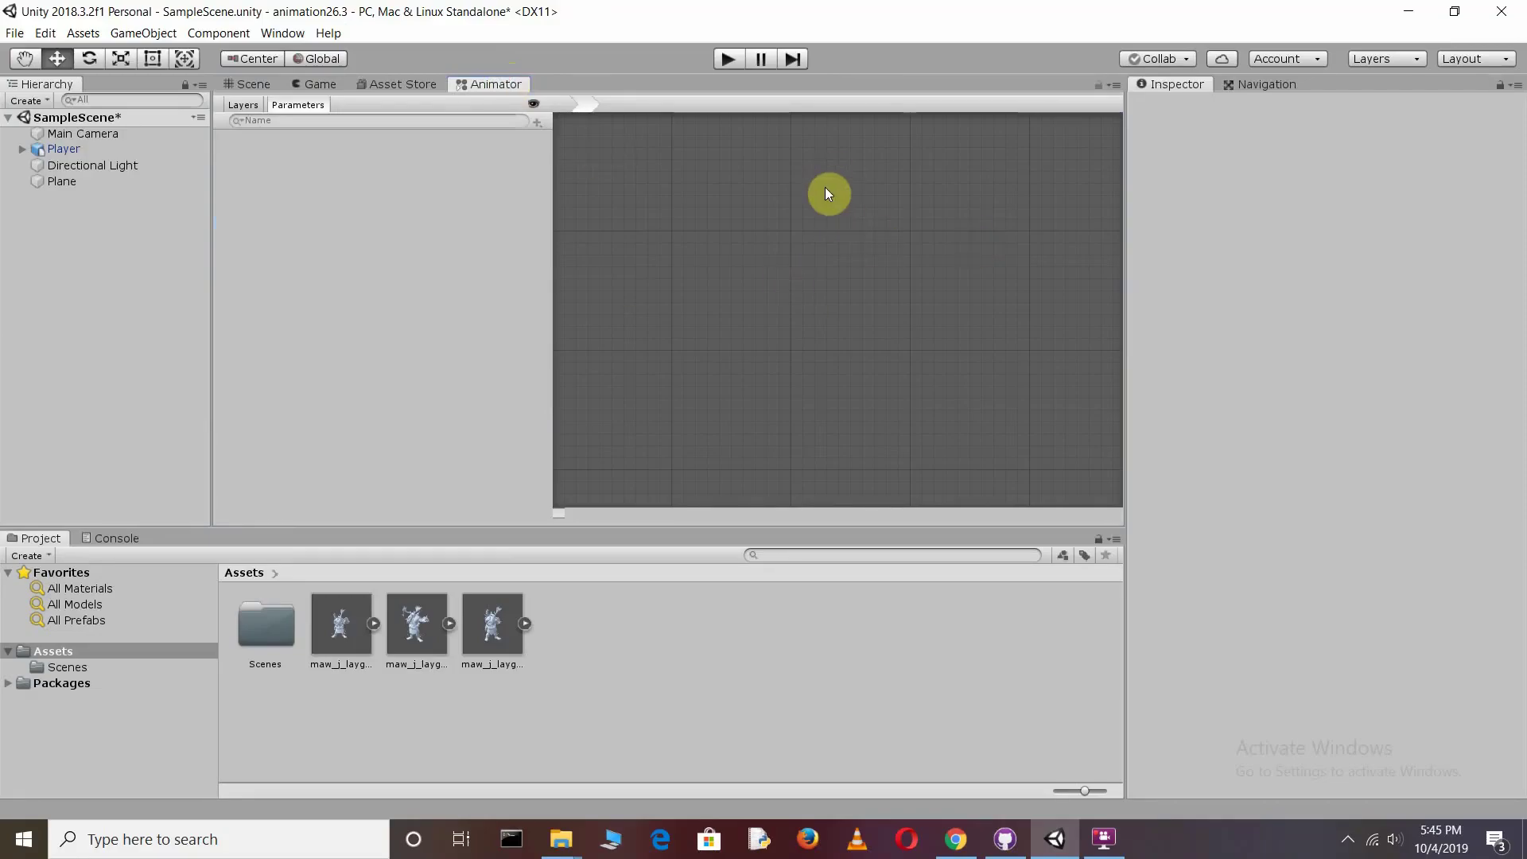
Create an Animator Controller in Assets named player_controller
right_click(620, 668)
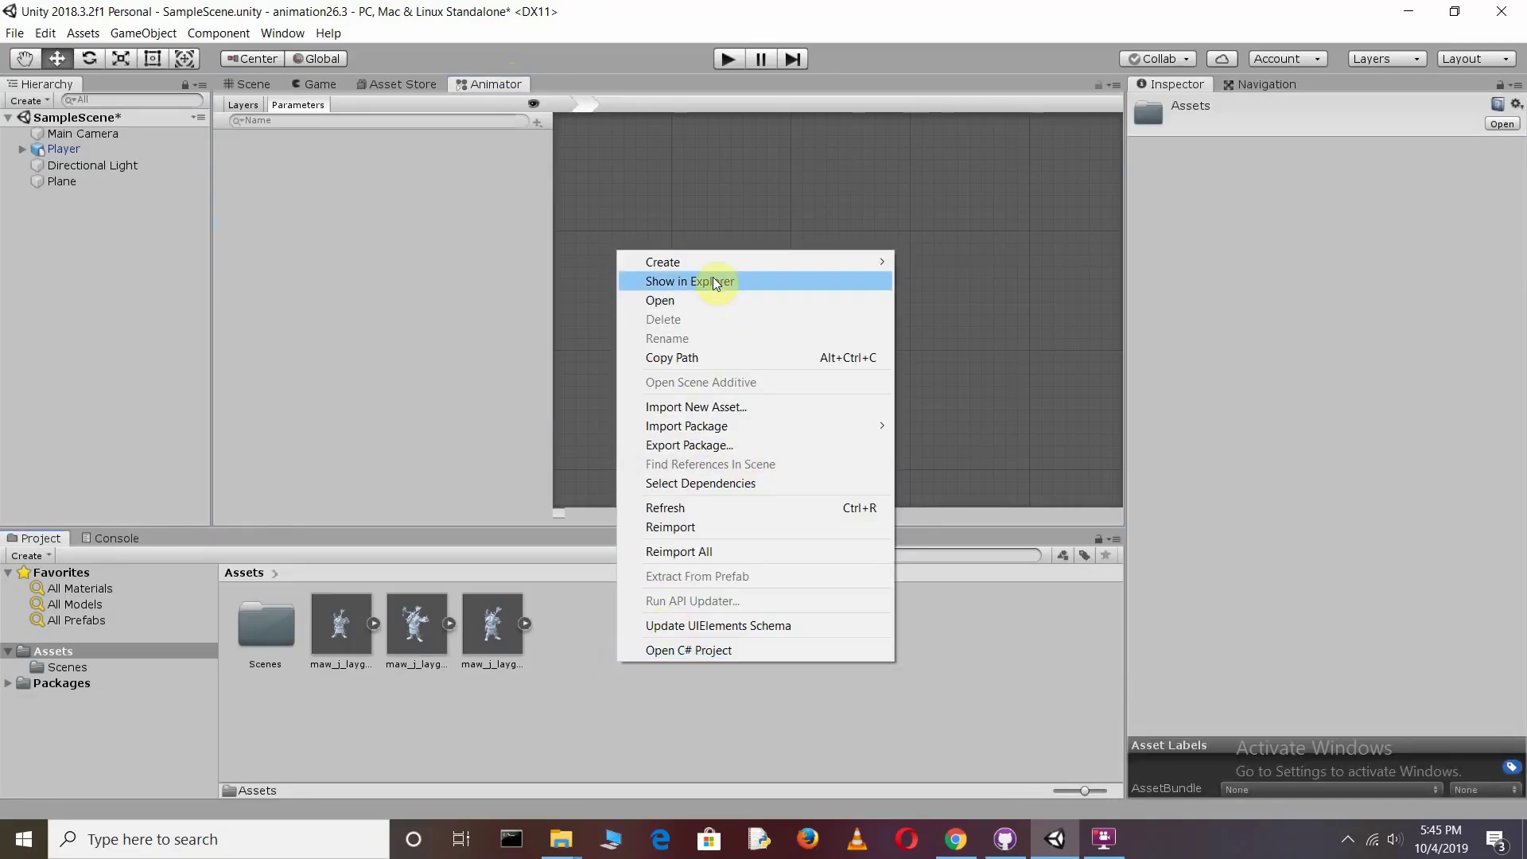
mouse_move(791, 265)
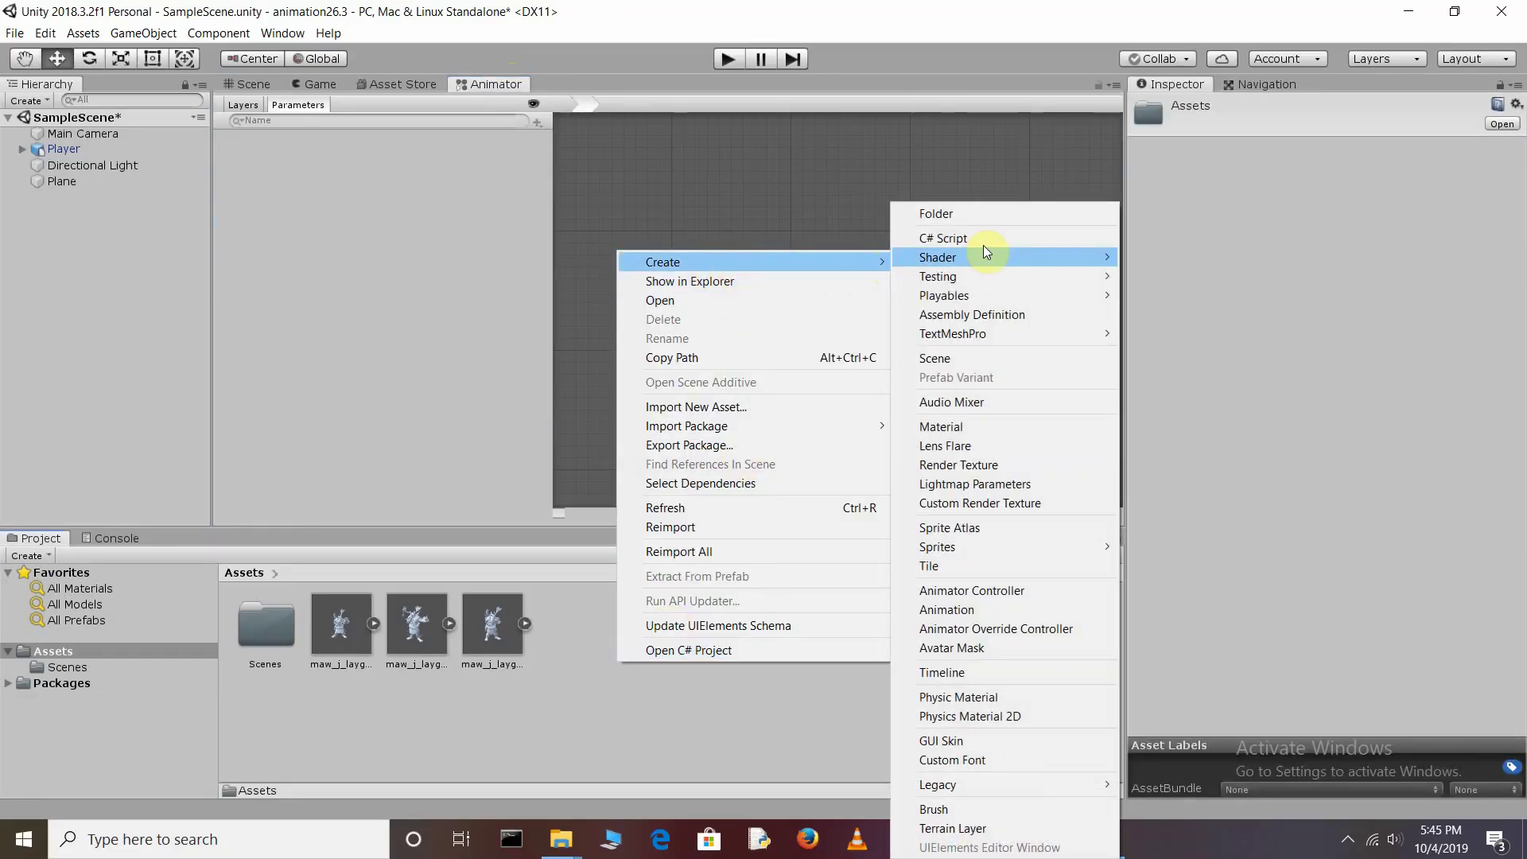
click(991, 594)
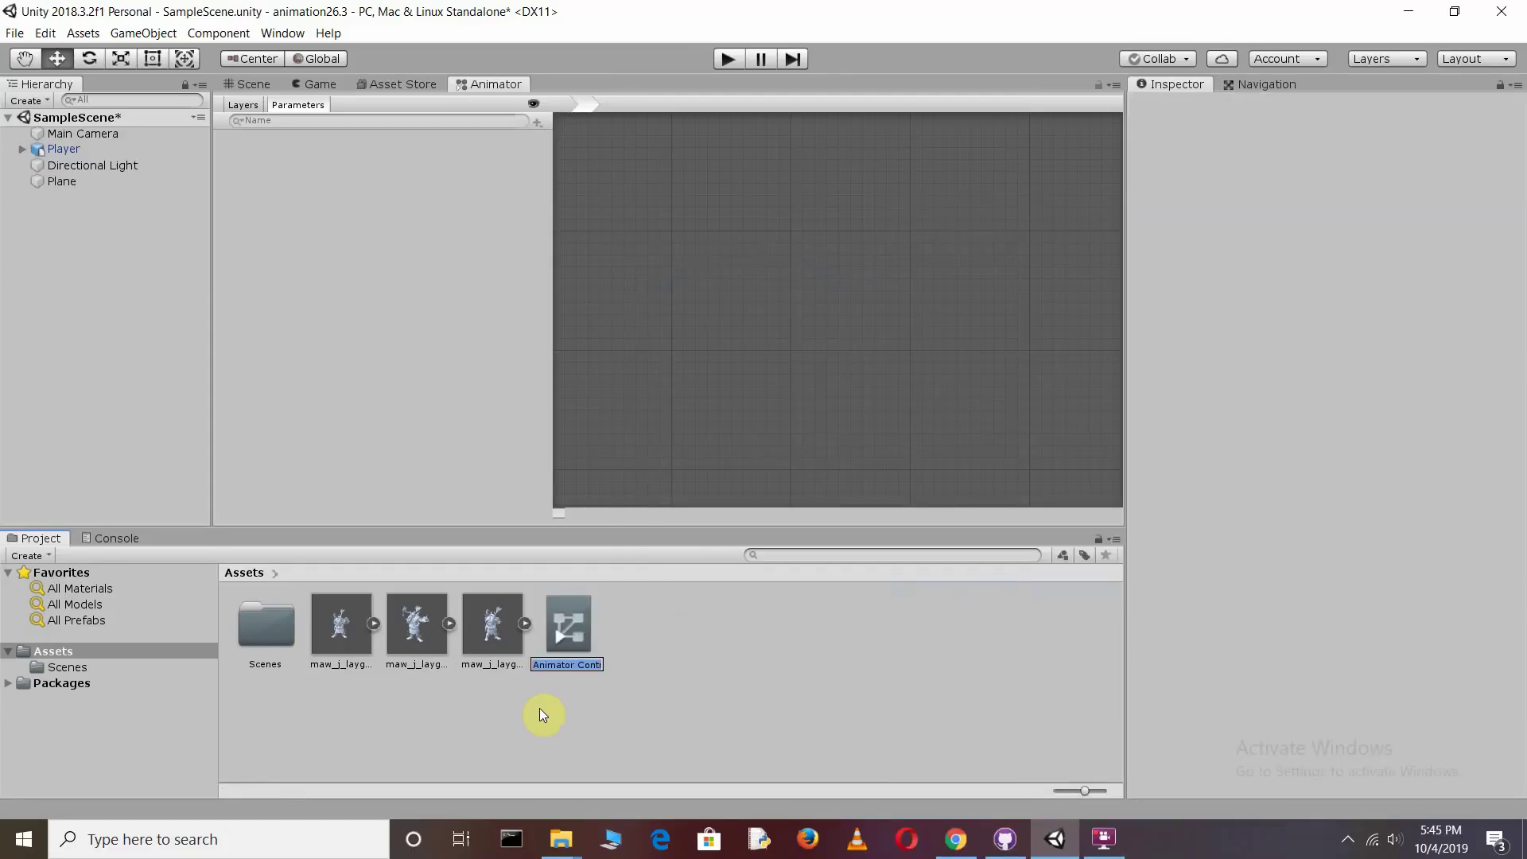
key(BackSpace)
text(player_controller)
key(Return)
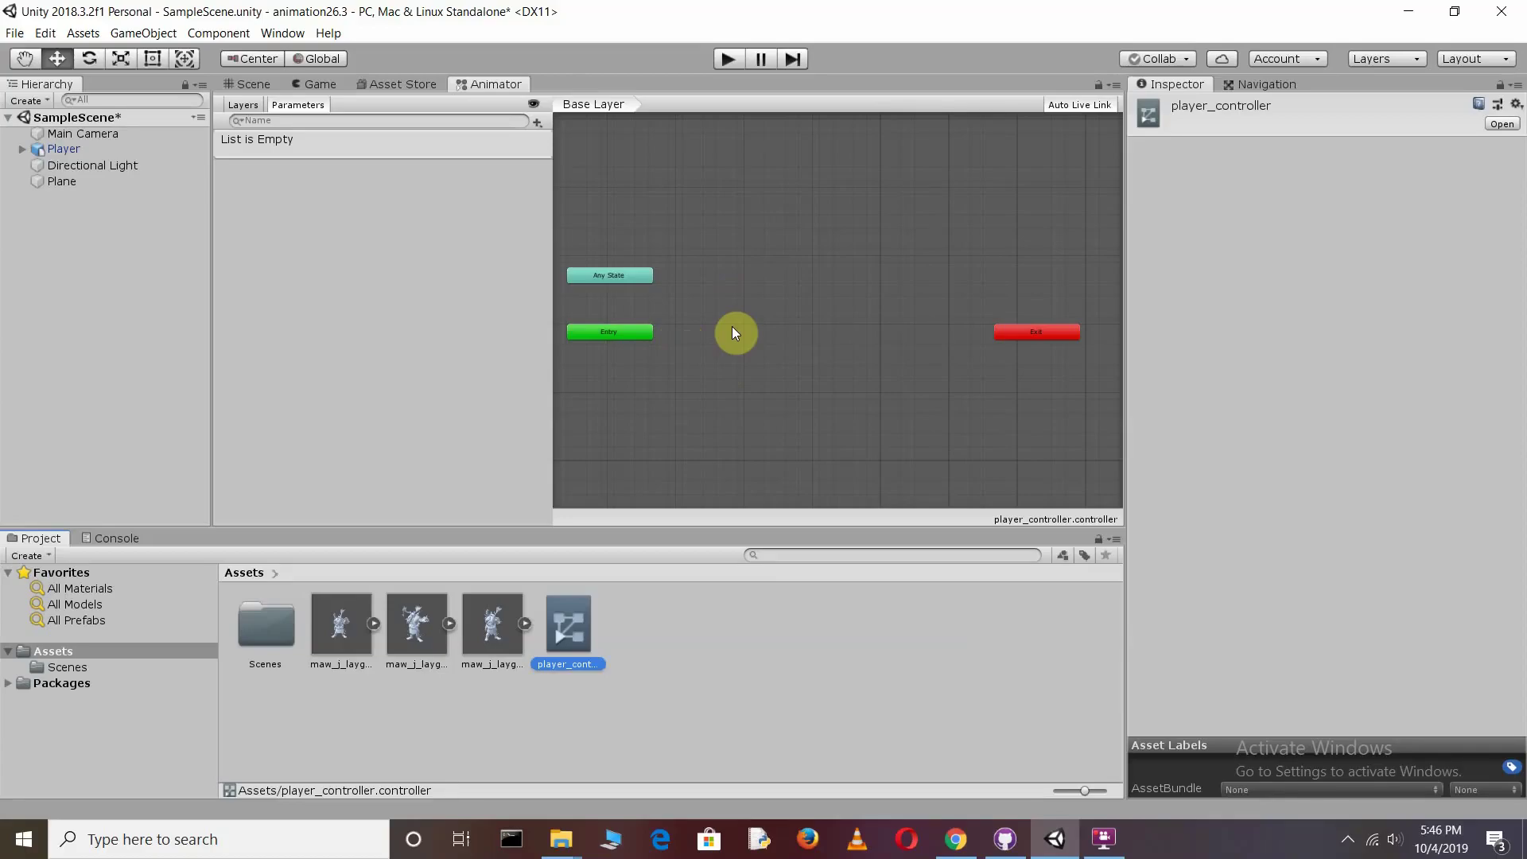
Add the Idle clip as a state, rename it Movement, and create a BlendTree in it
click(334, 636)
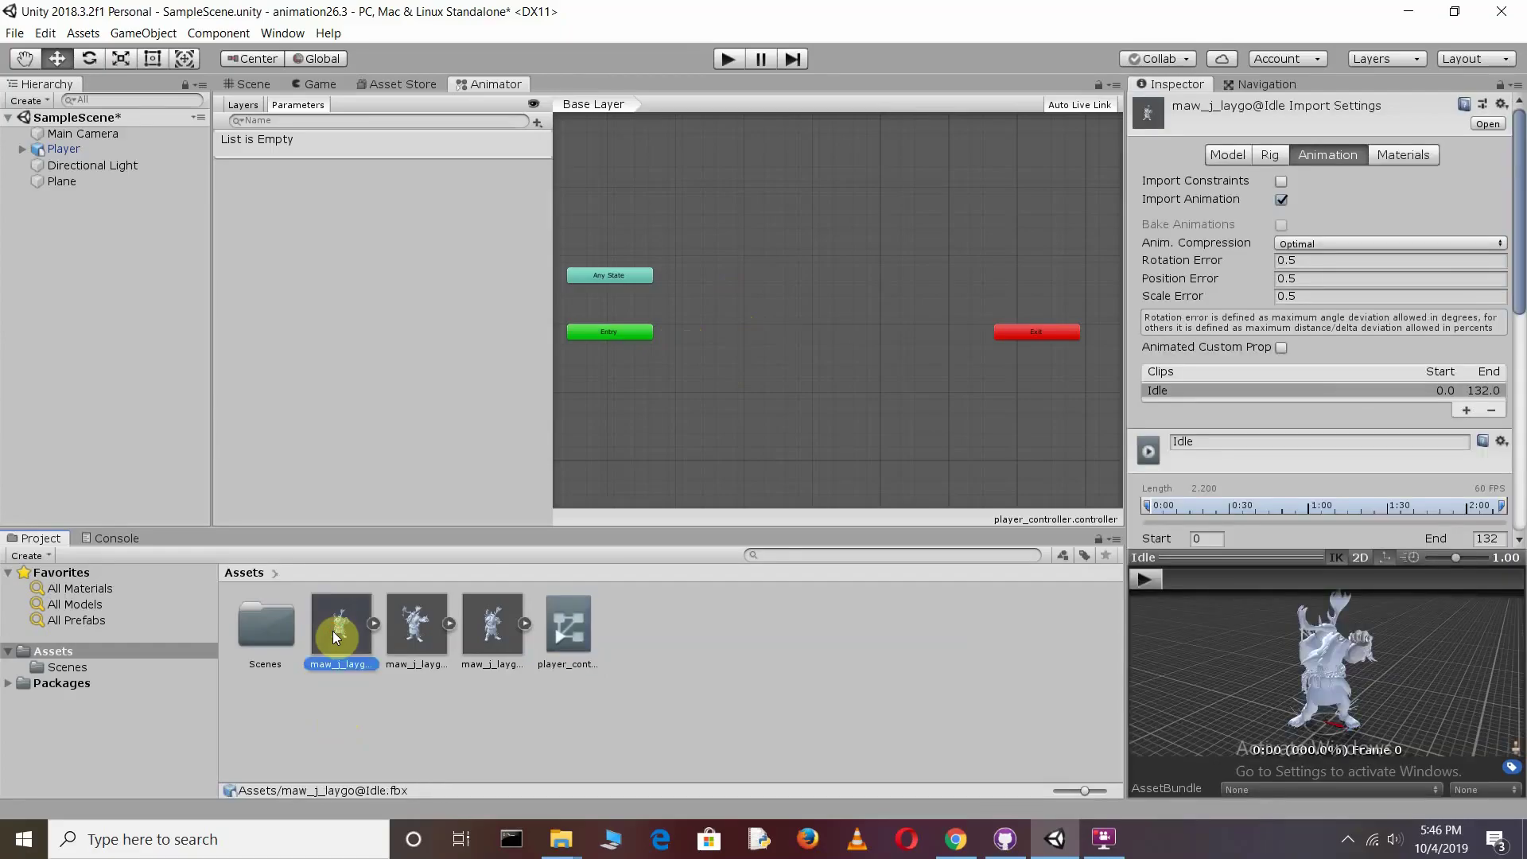
drag(332, 632, 718, 336)
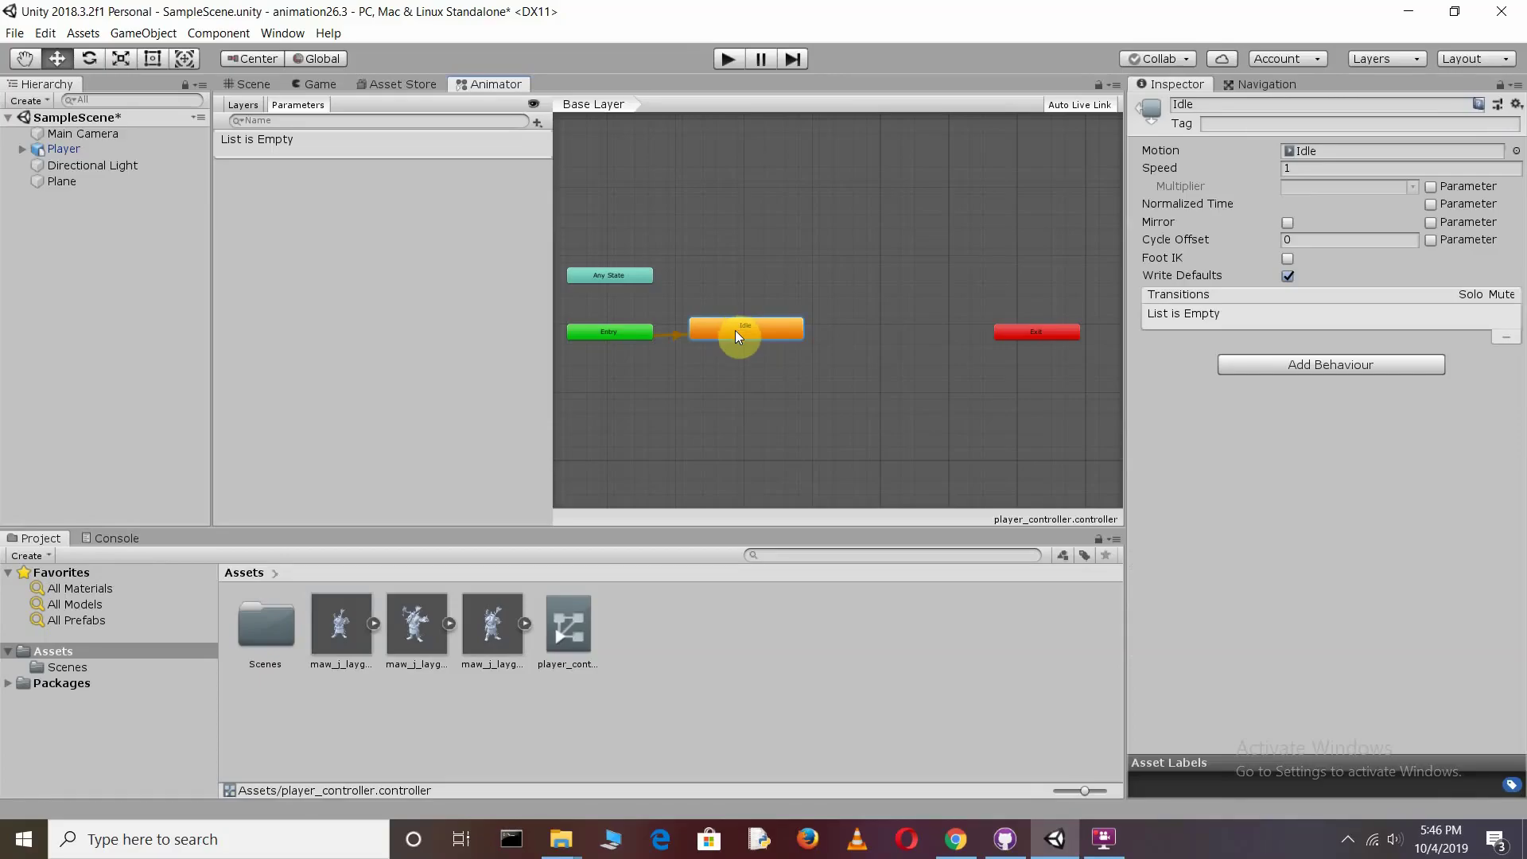
right_click(735, 331)
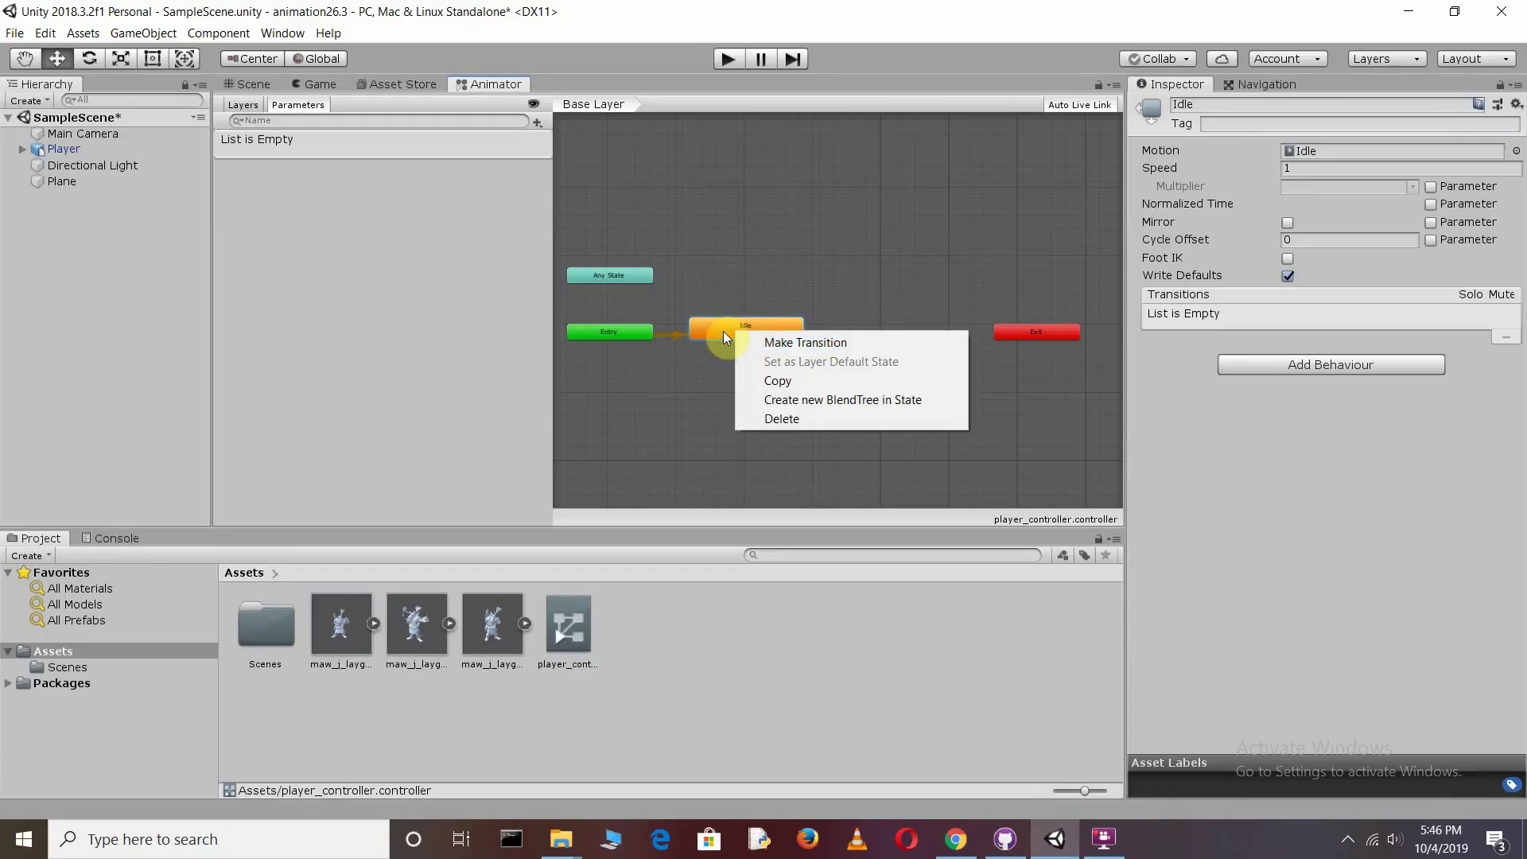
click(1252, 105)
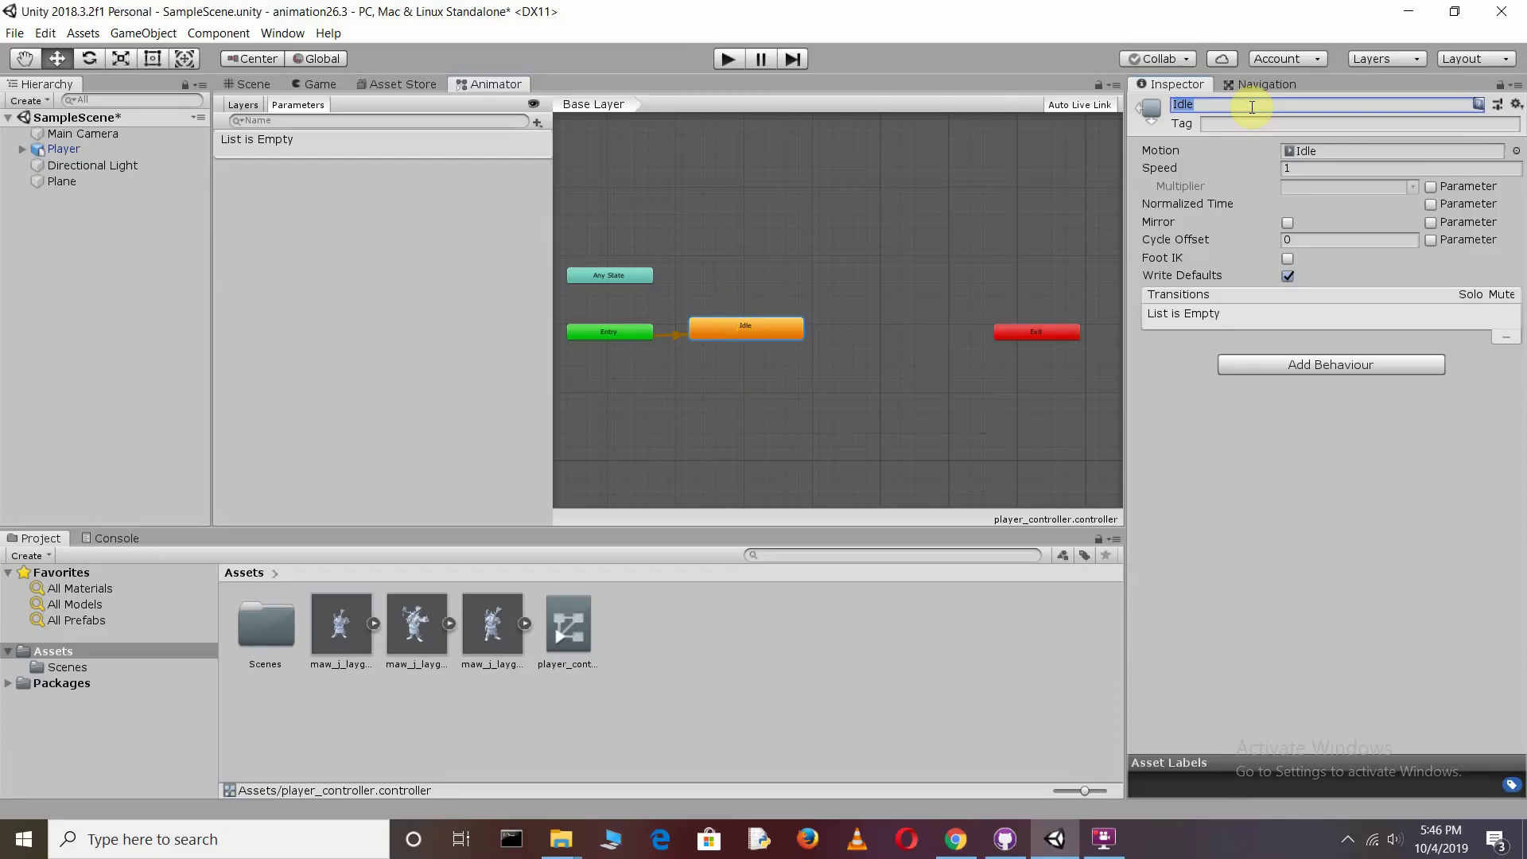
key(BackSpace)
text(Movement)
key(Return)
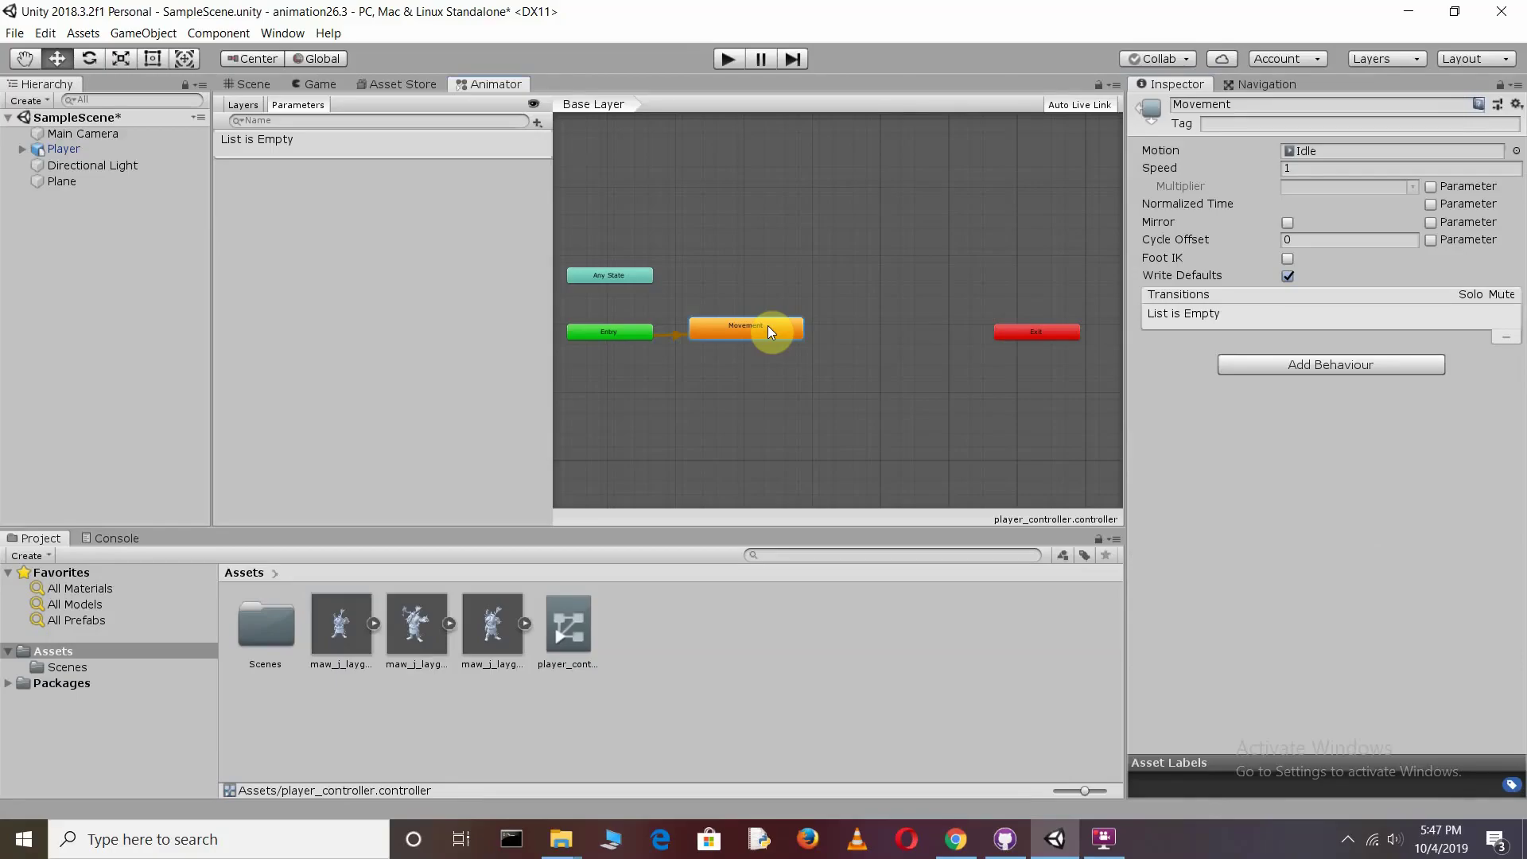
right_click(769, 331)
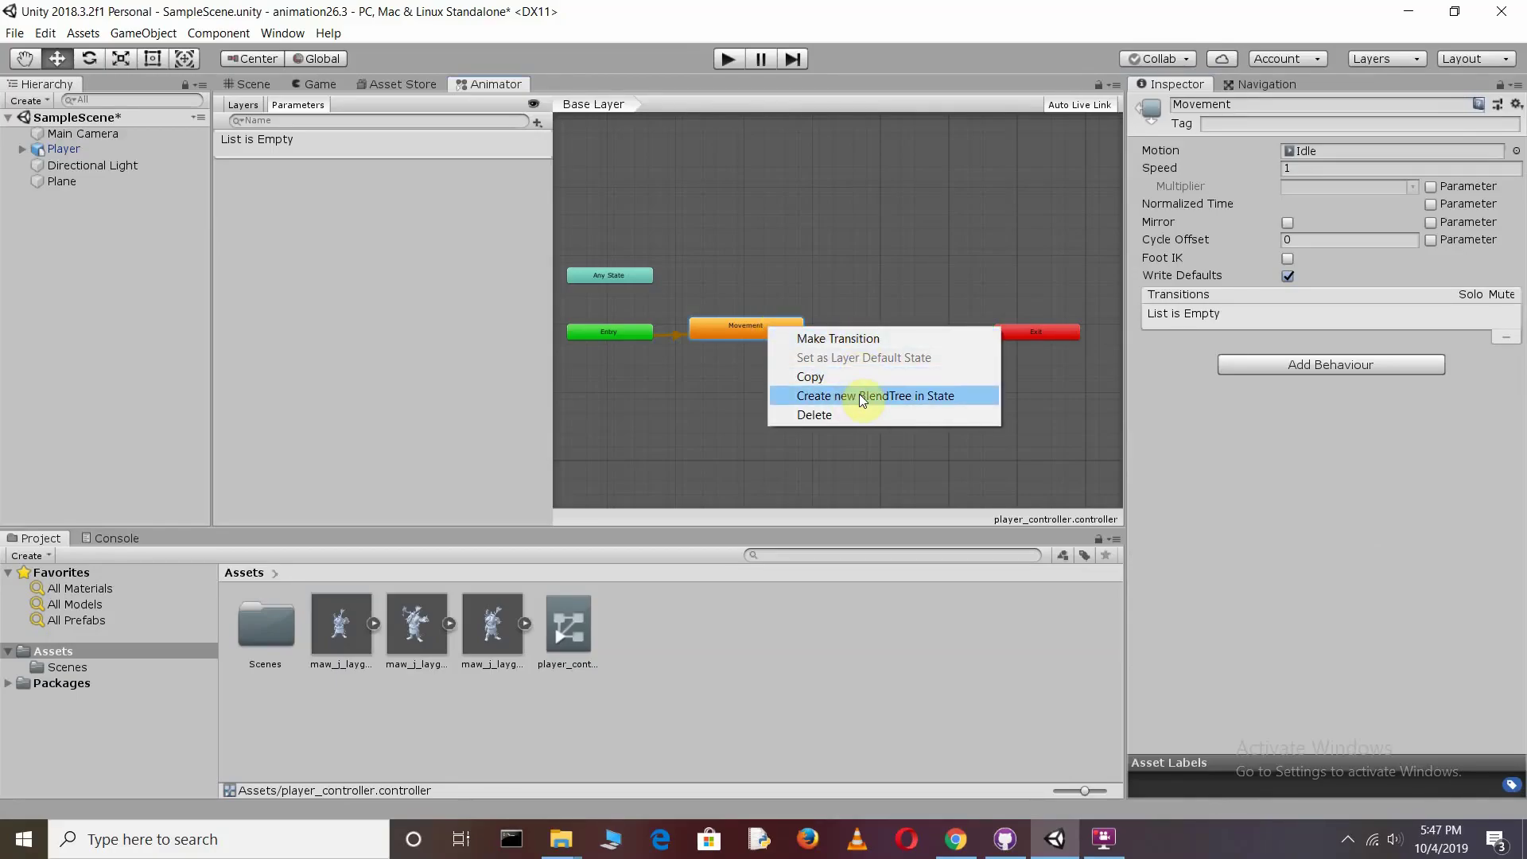
click(917, 401)
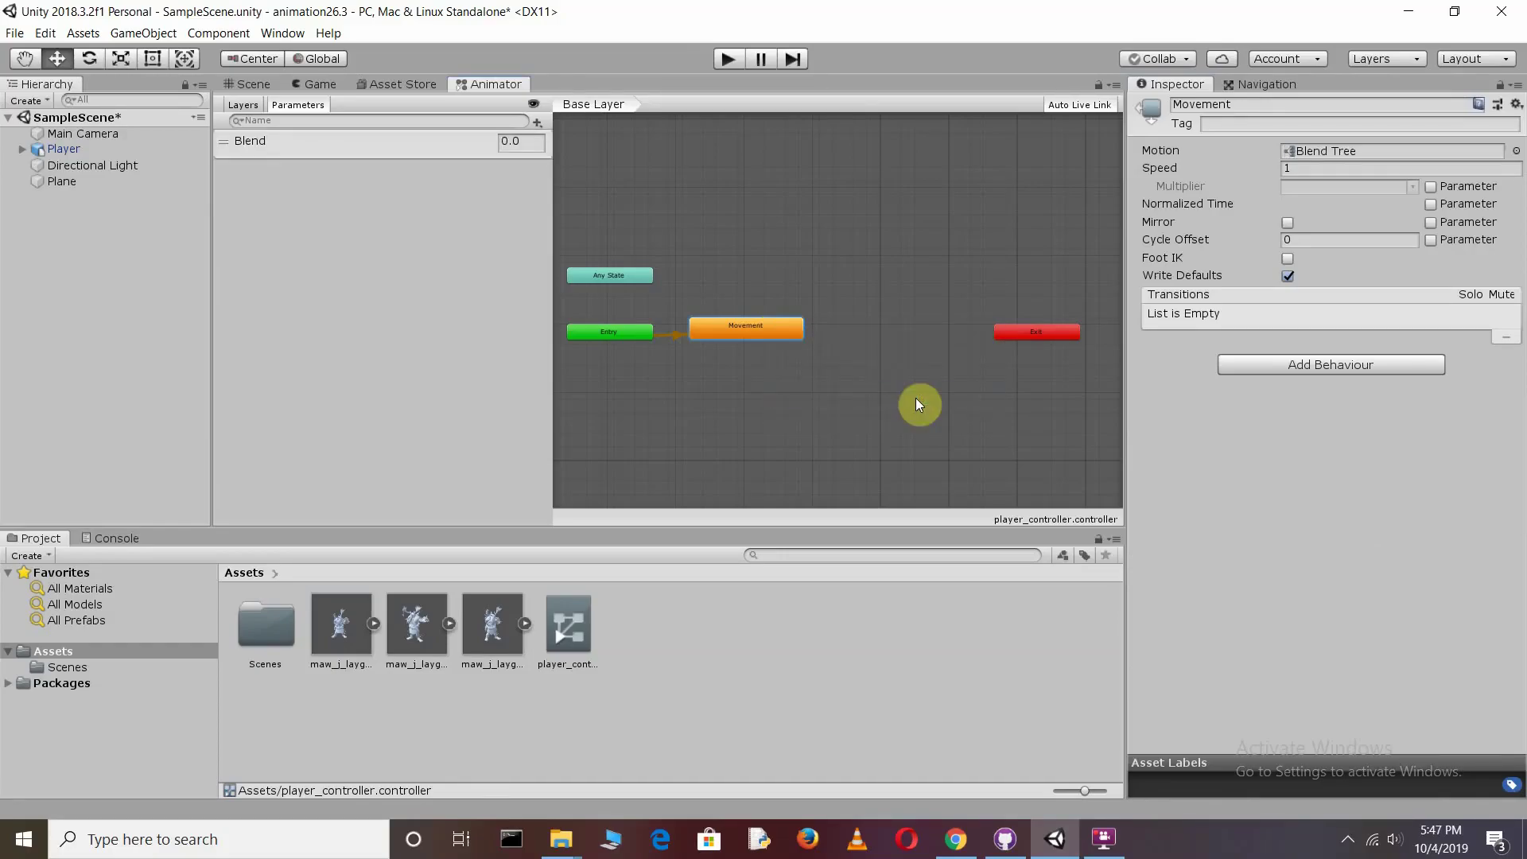
Add the Idle clip as the blend tree's first motion field and preview it
double_click(764, 333)
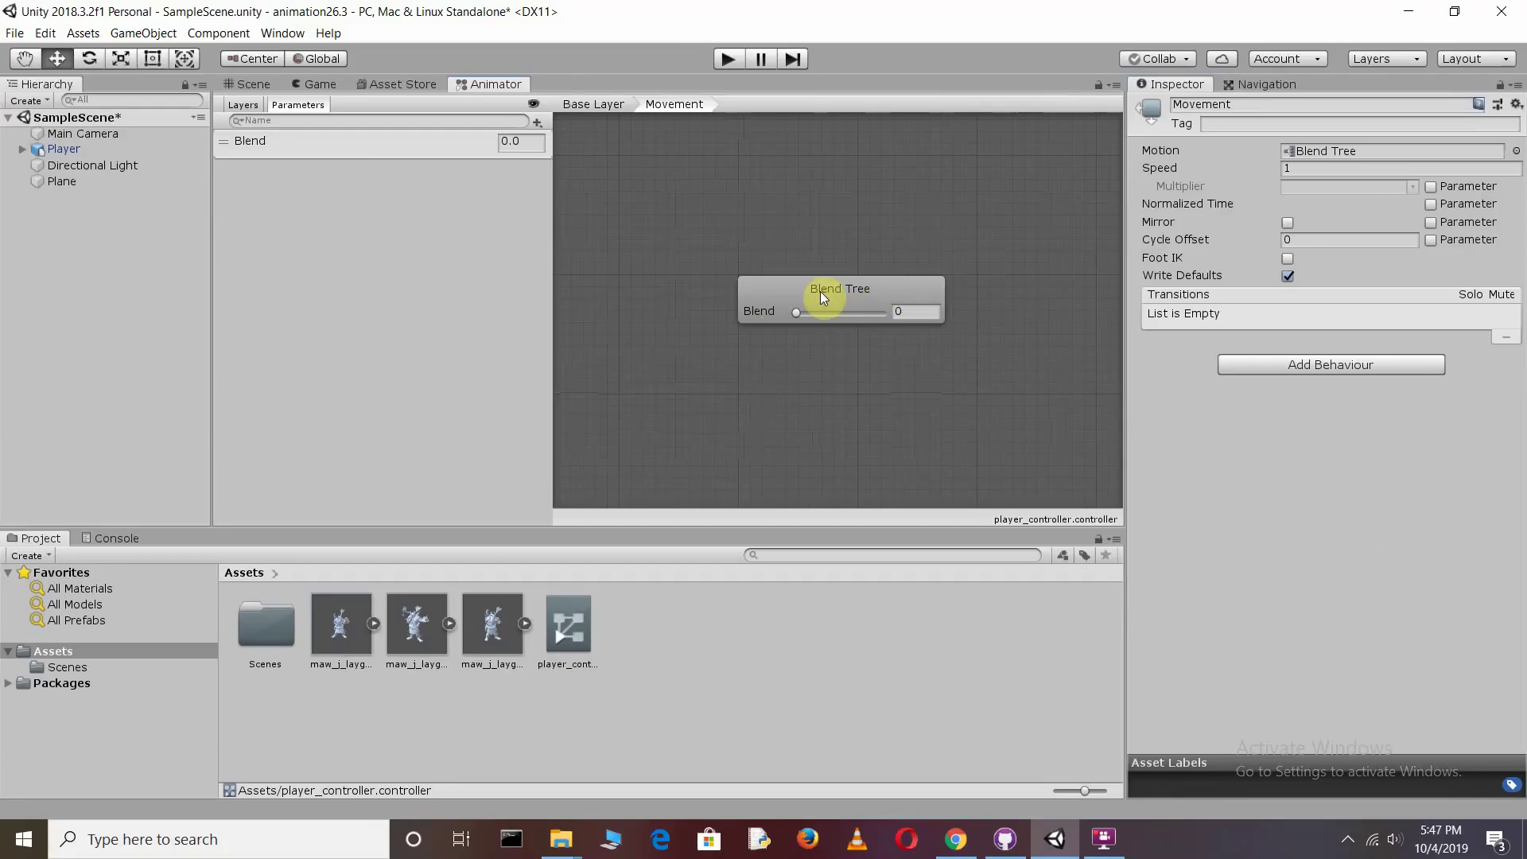
click(870, 292)
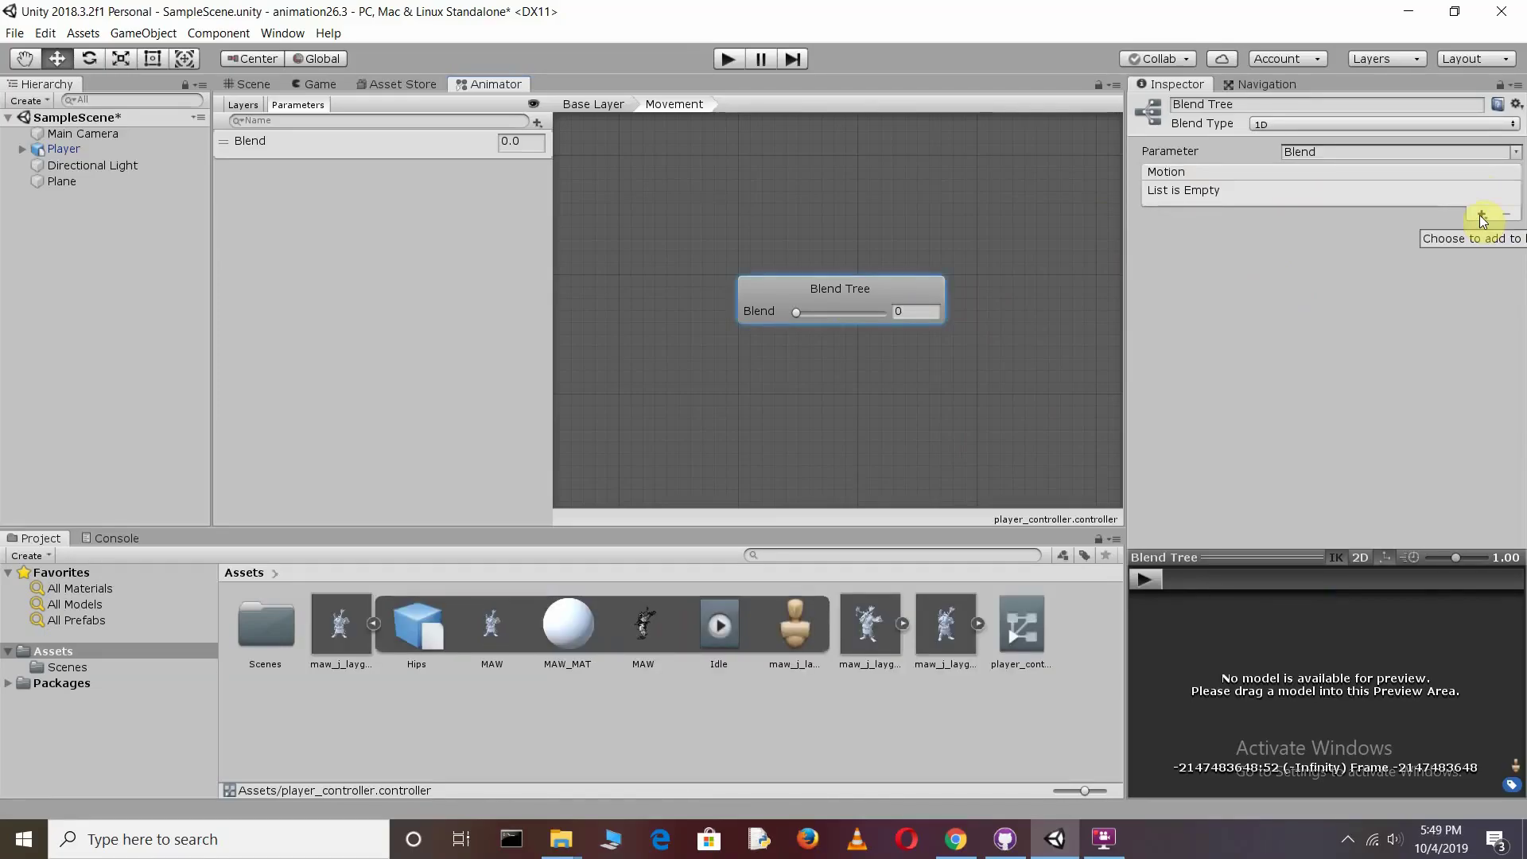
click(1481, 216)
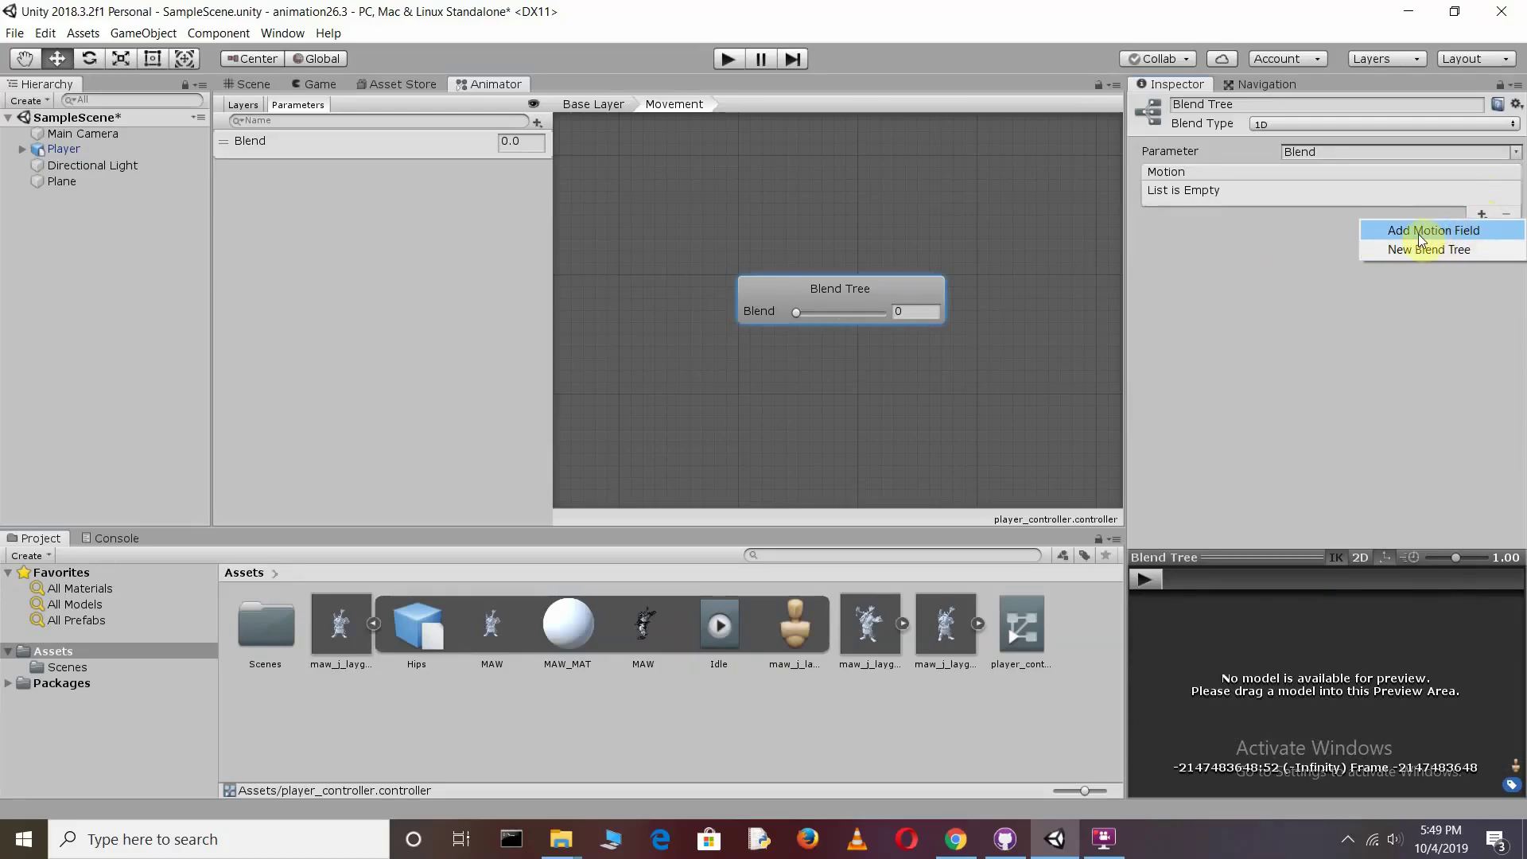
click(1462, 231)
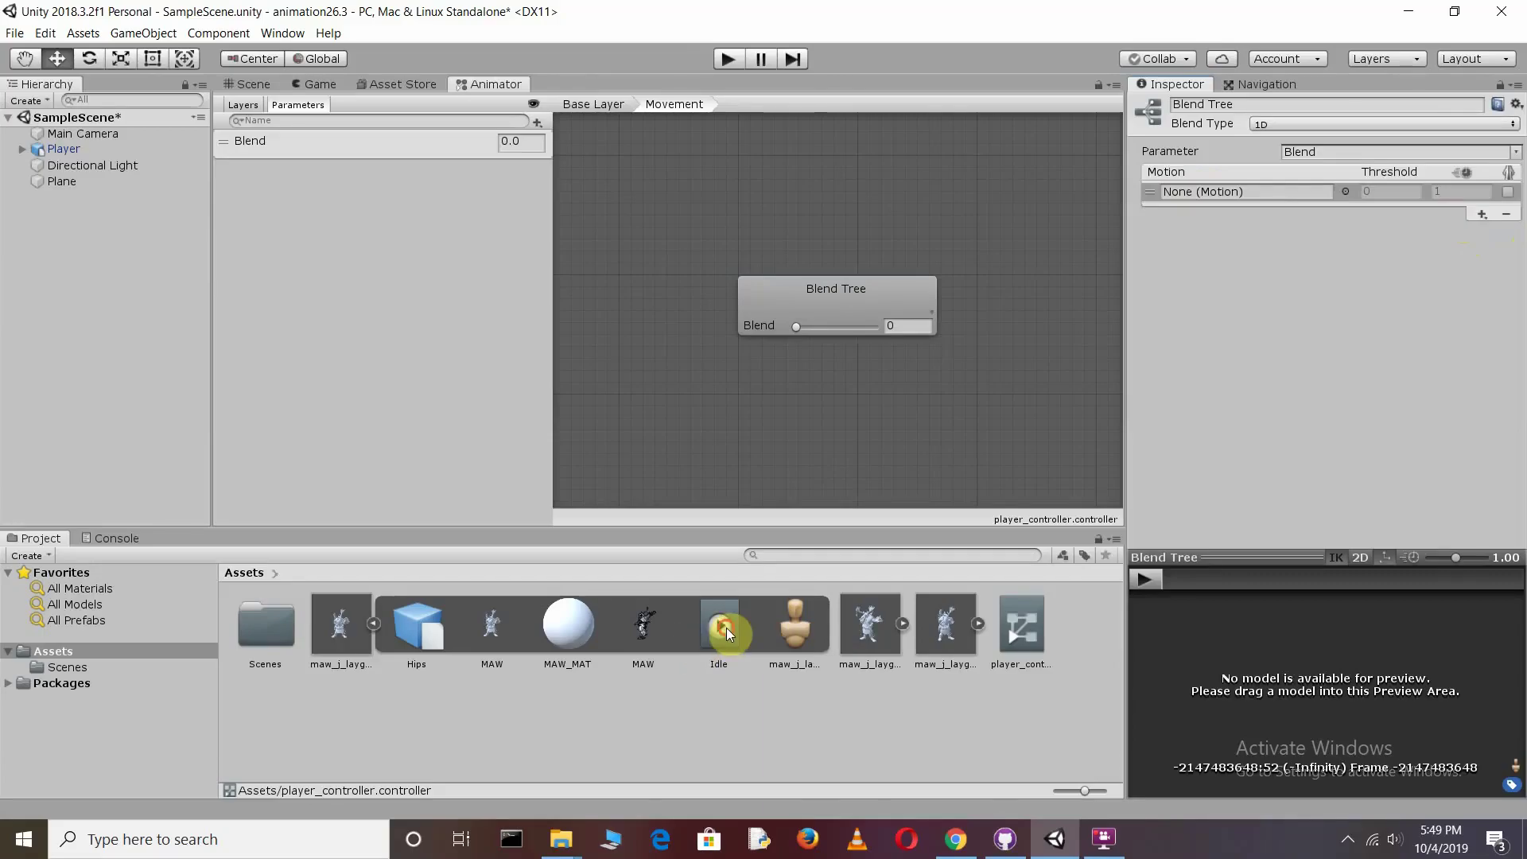
drag(727, 627, 1184, 198)
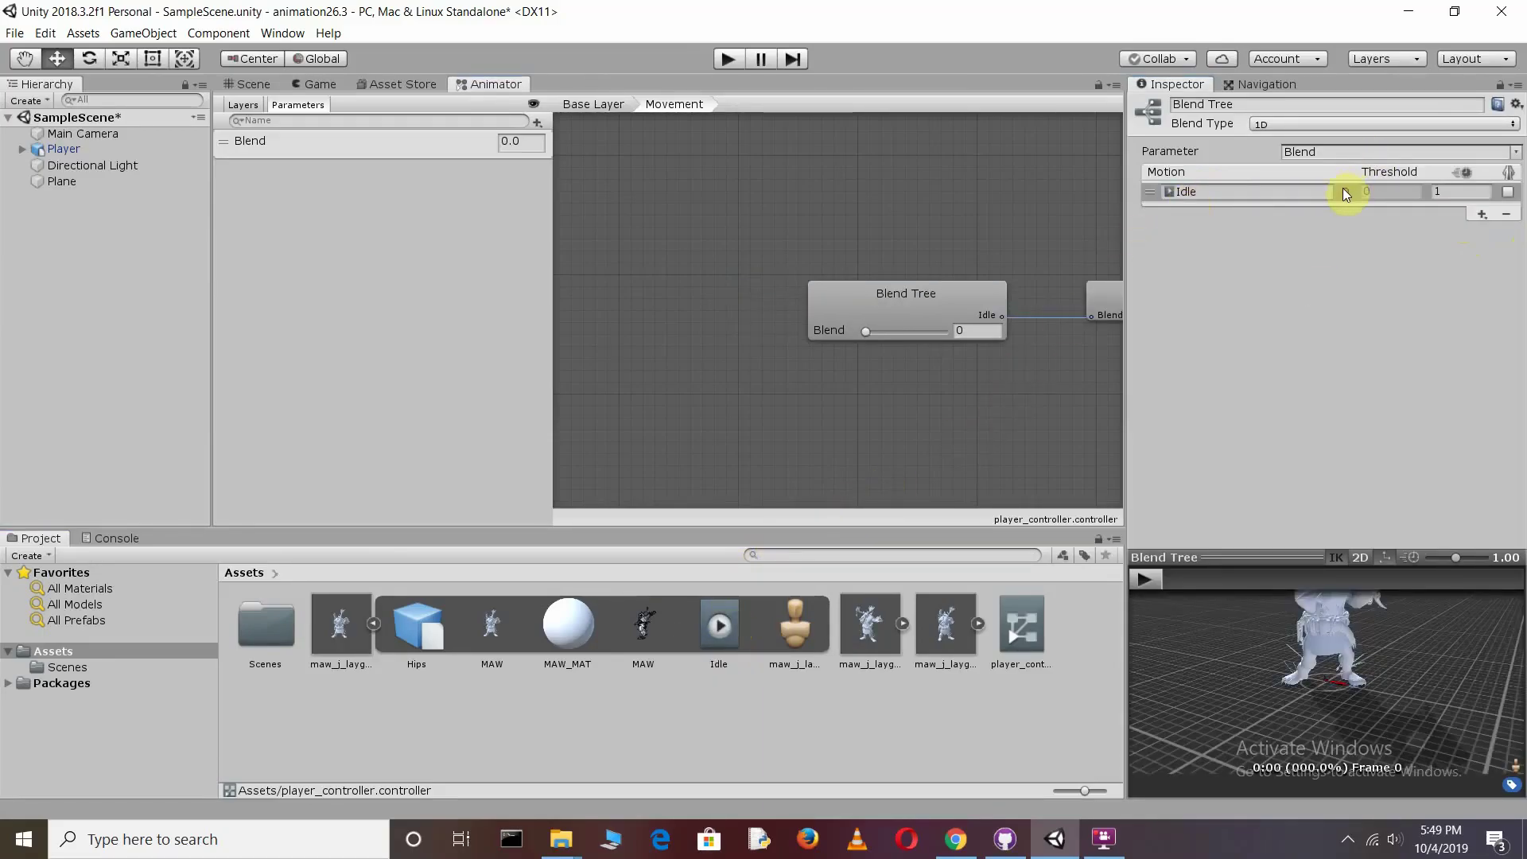
scroll(1311, 684, down, 5)
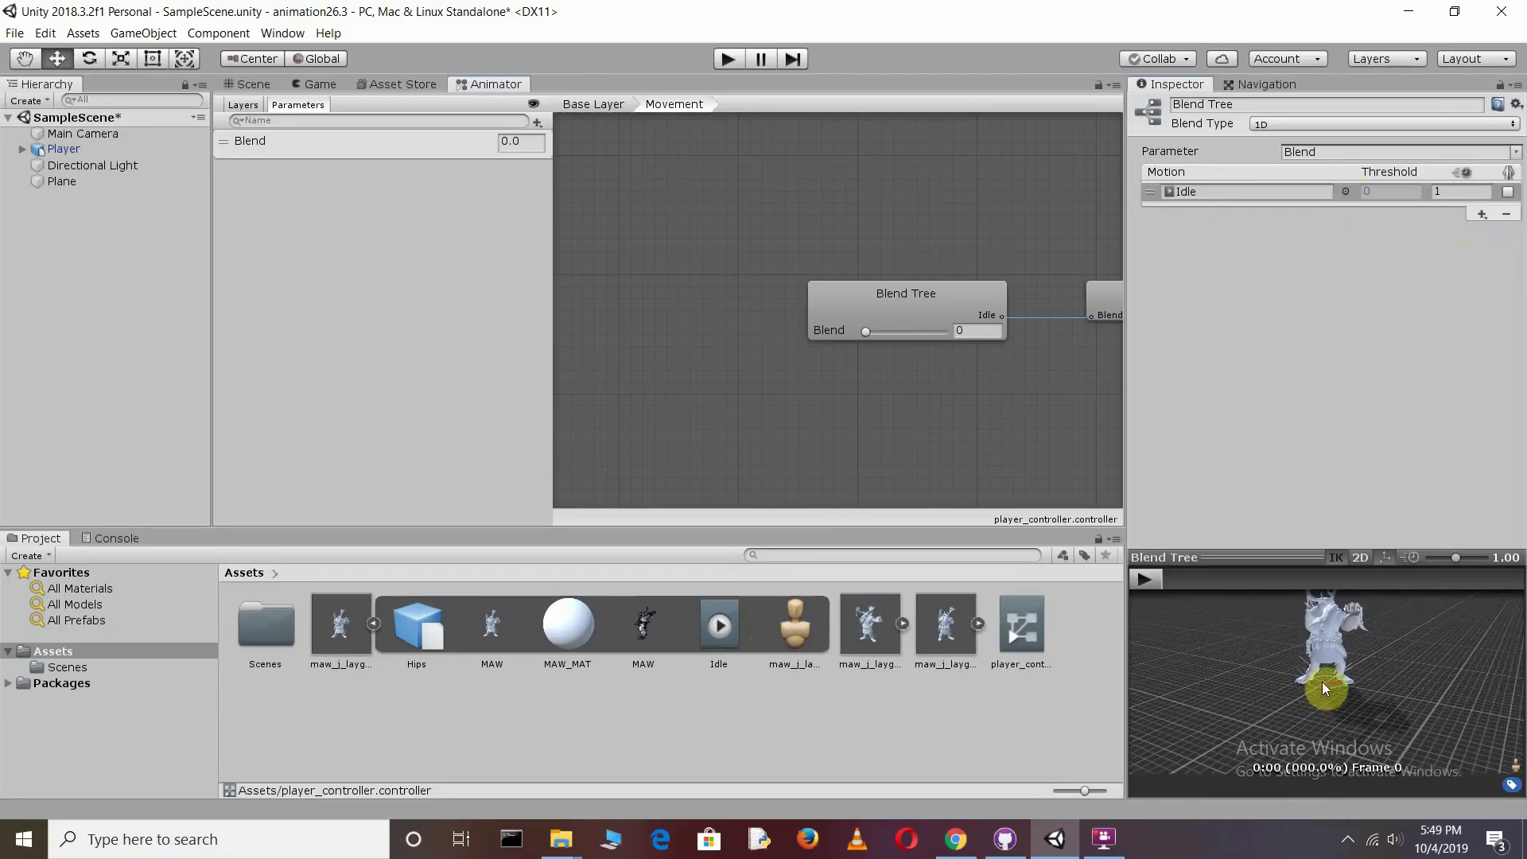
click(1145, 582)
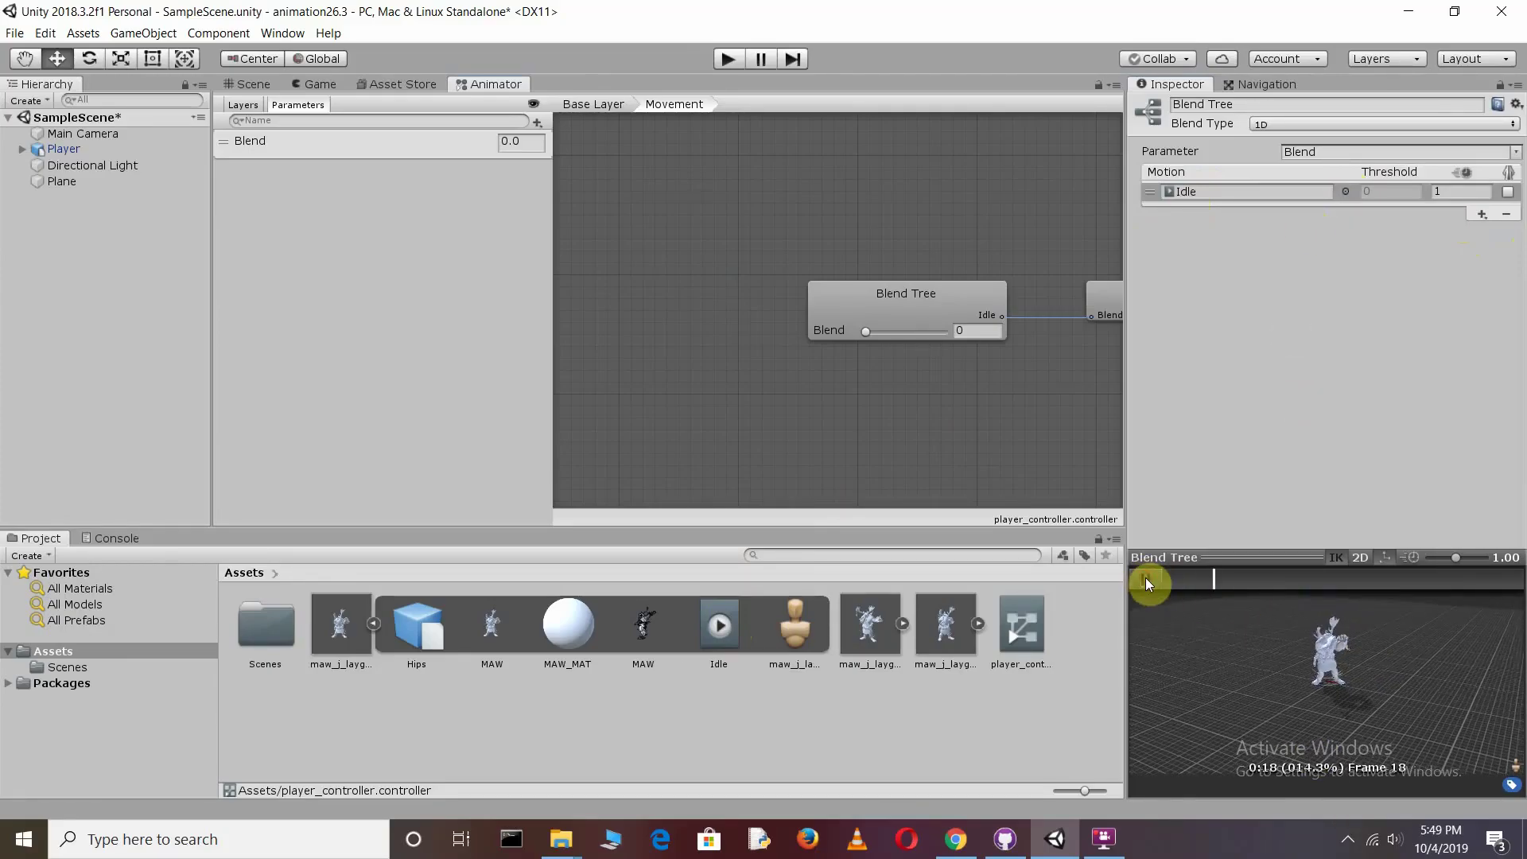
Add Roundhouse Kick and Walking clips as the second and third motion fields
click(1482, 213)
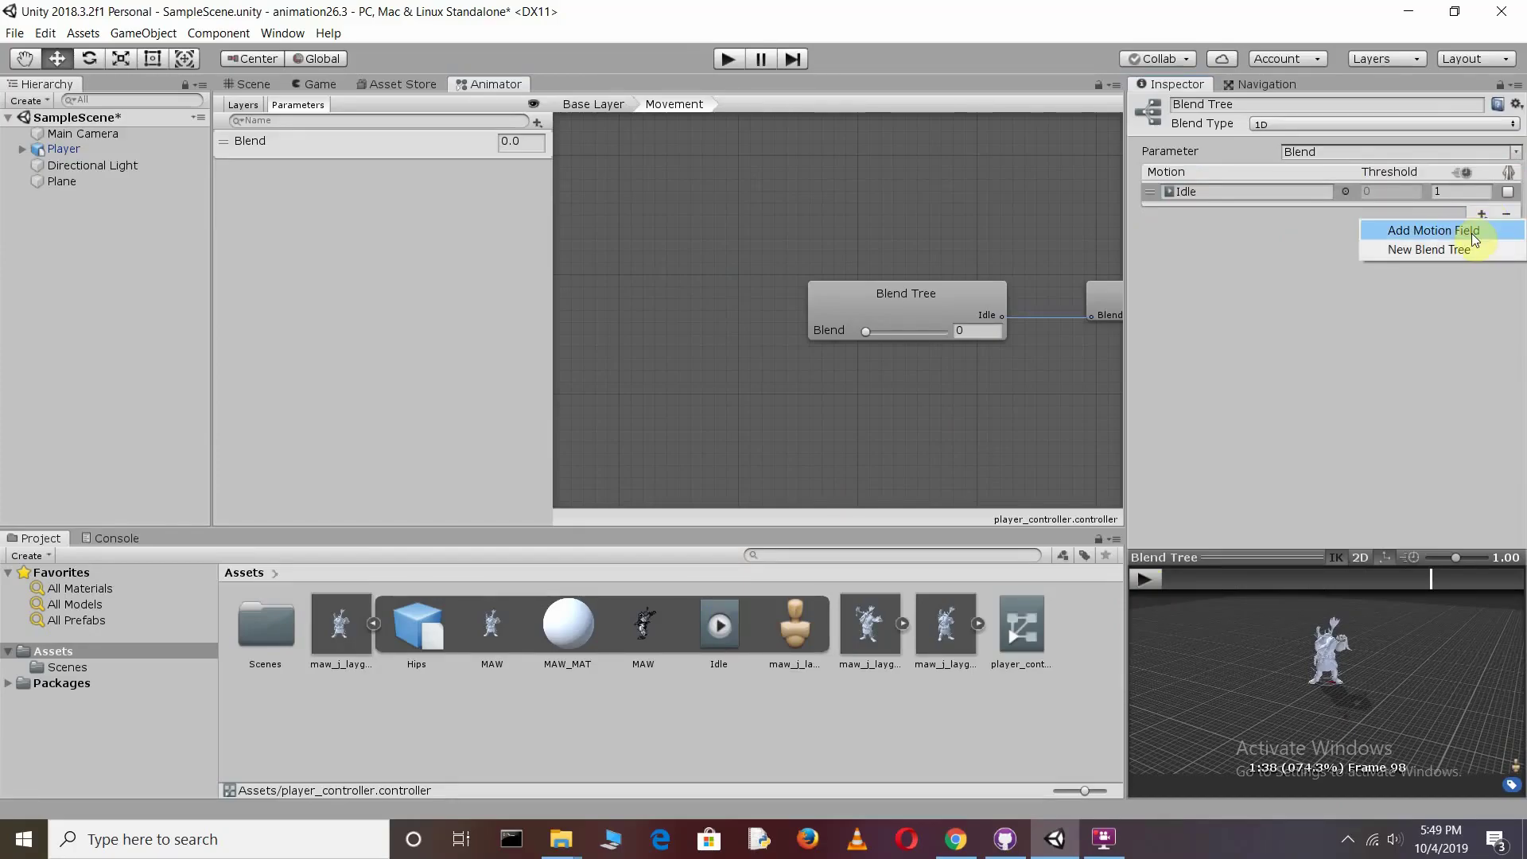
click(1471, 232)
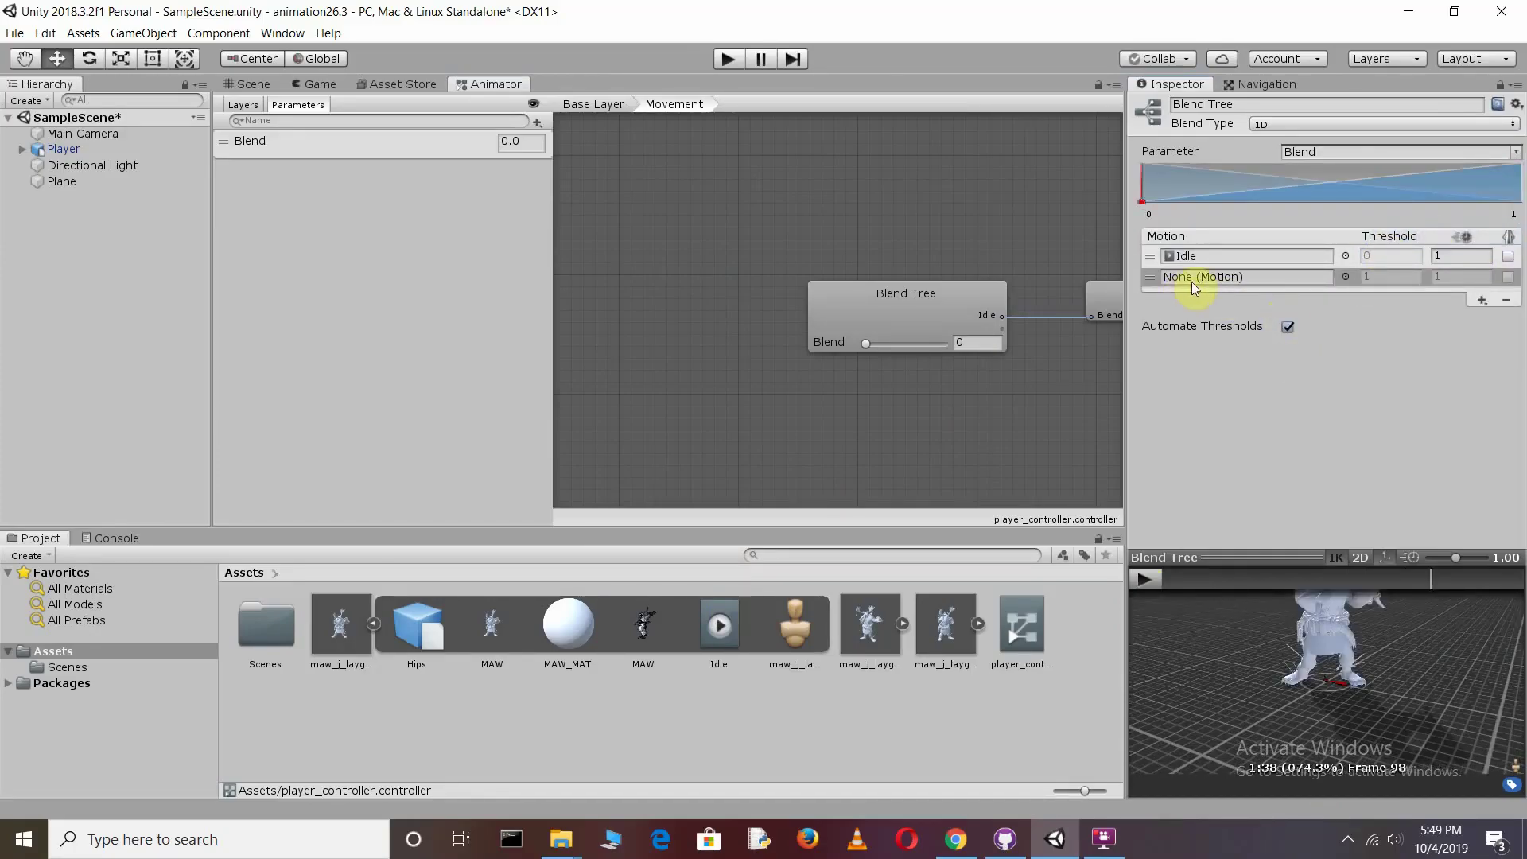
click(904, 623)
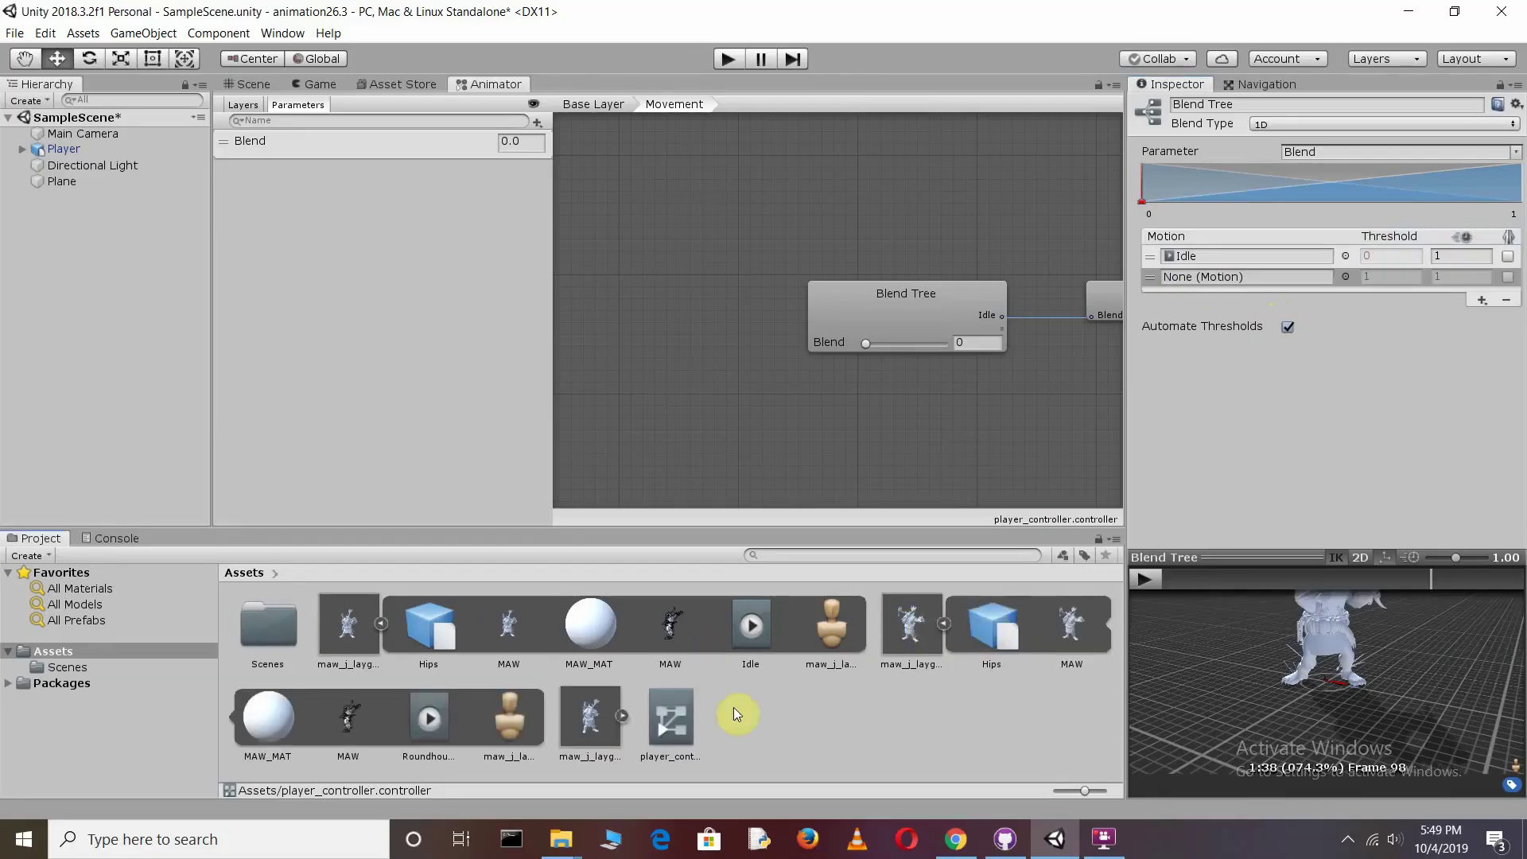
drag(433, 719, 1209, 280)
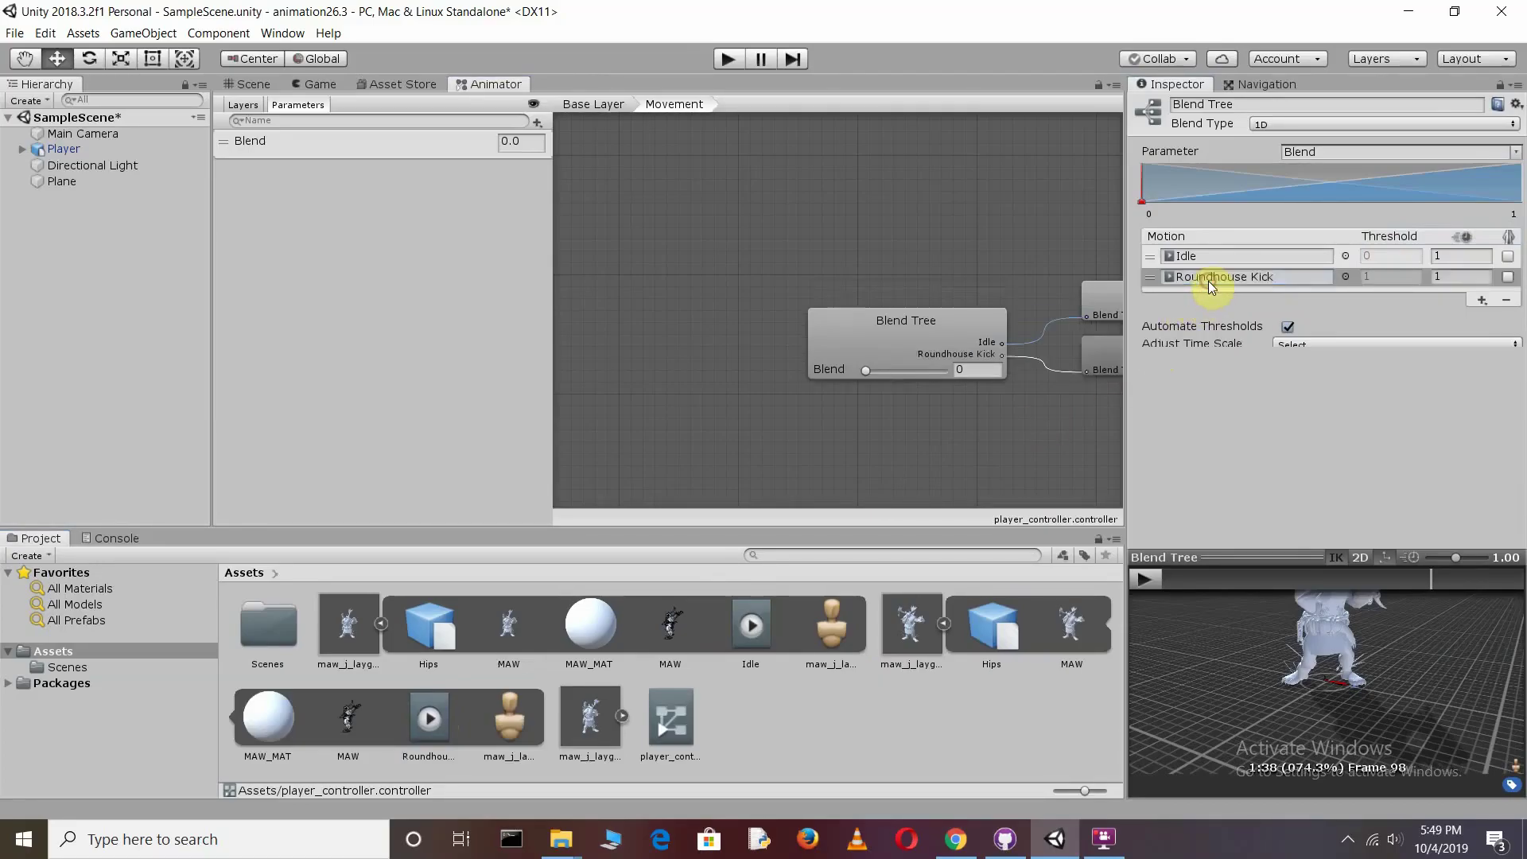
click(1482, 299)
click(1478, 313)
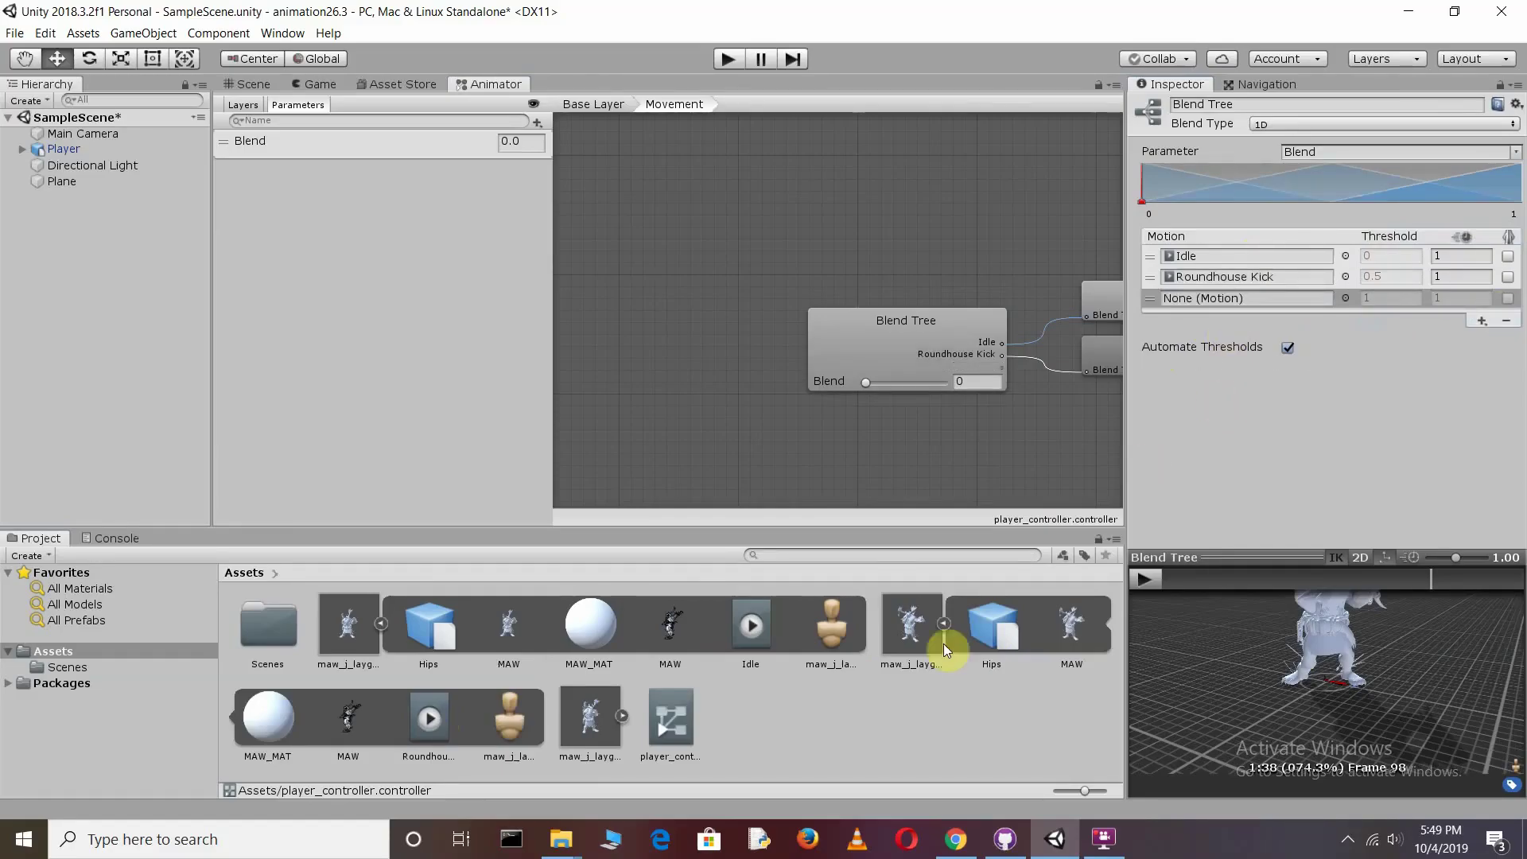
click(622, 715)
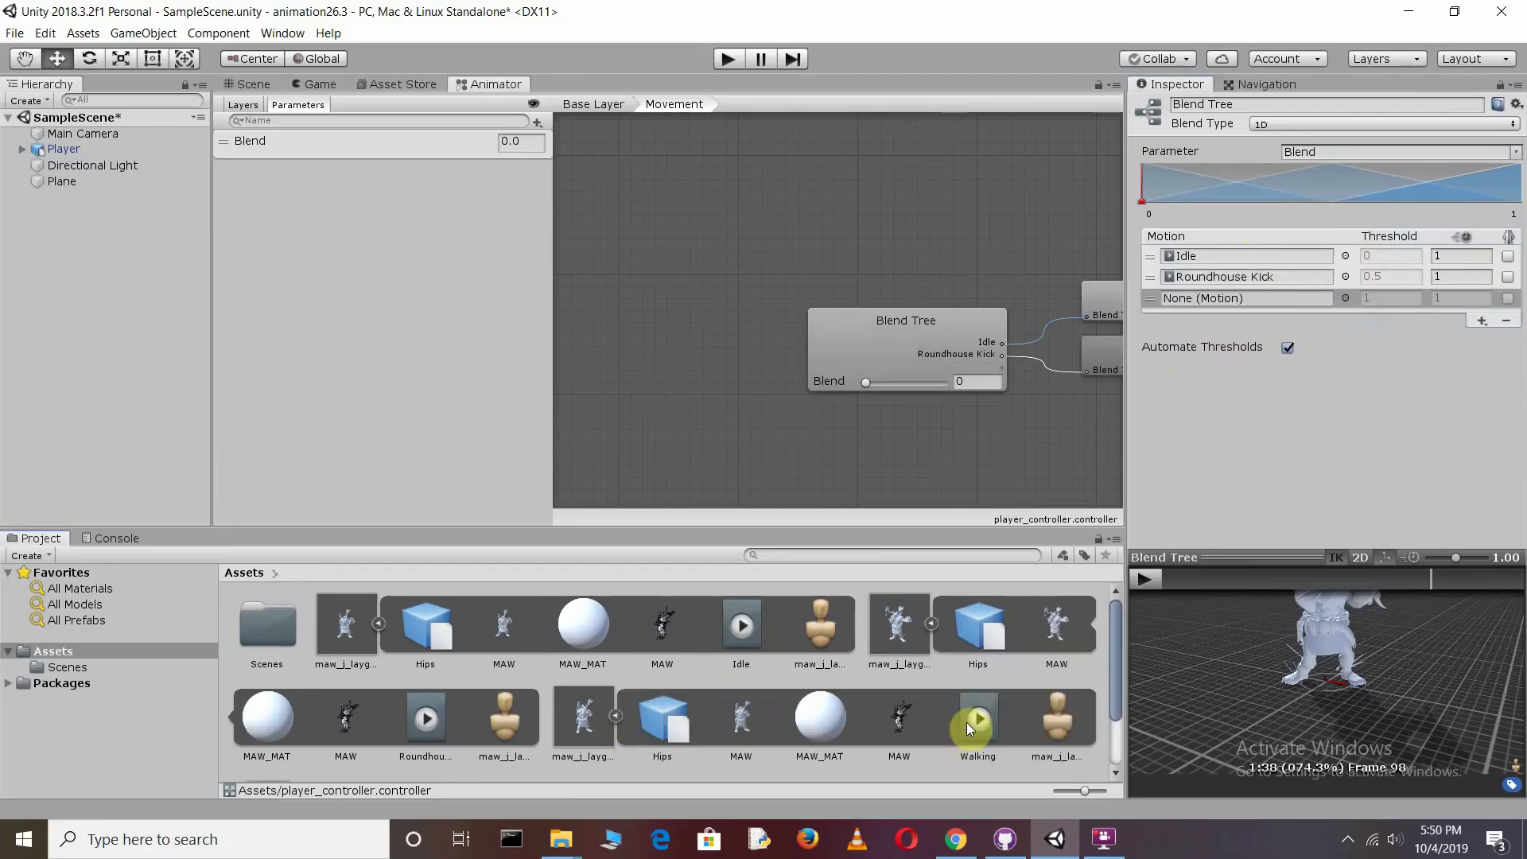
drag(967, 722, 1215, 308)
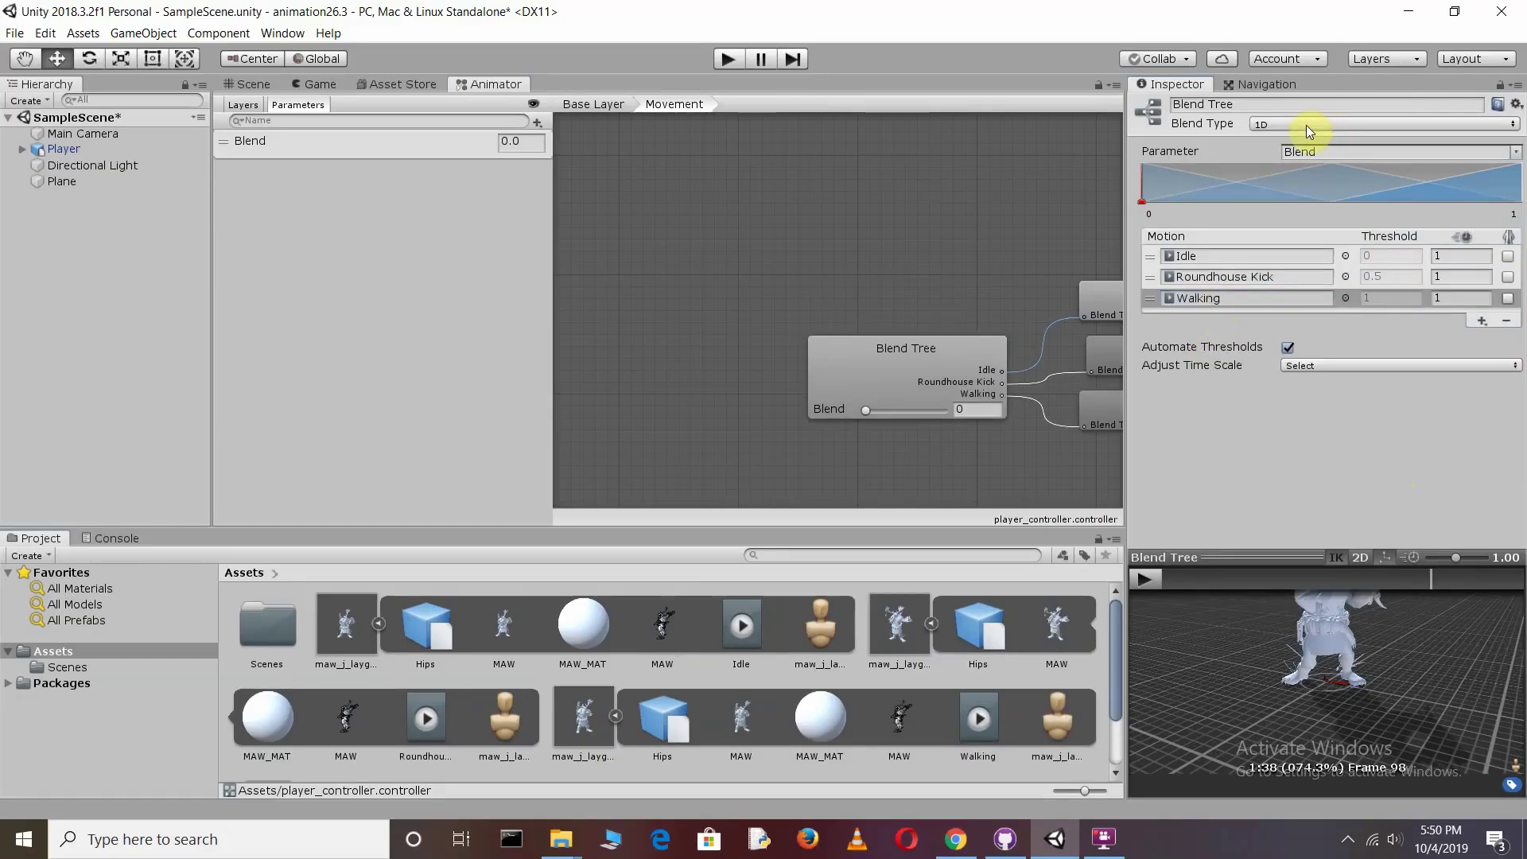
Set the Movement blend tree's Blend Type to 2D Freeform Cartesian
click(1306, 125)
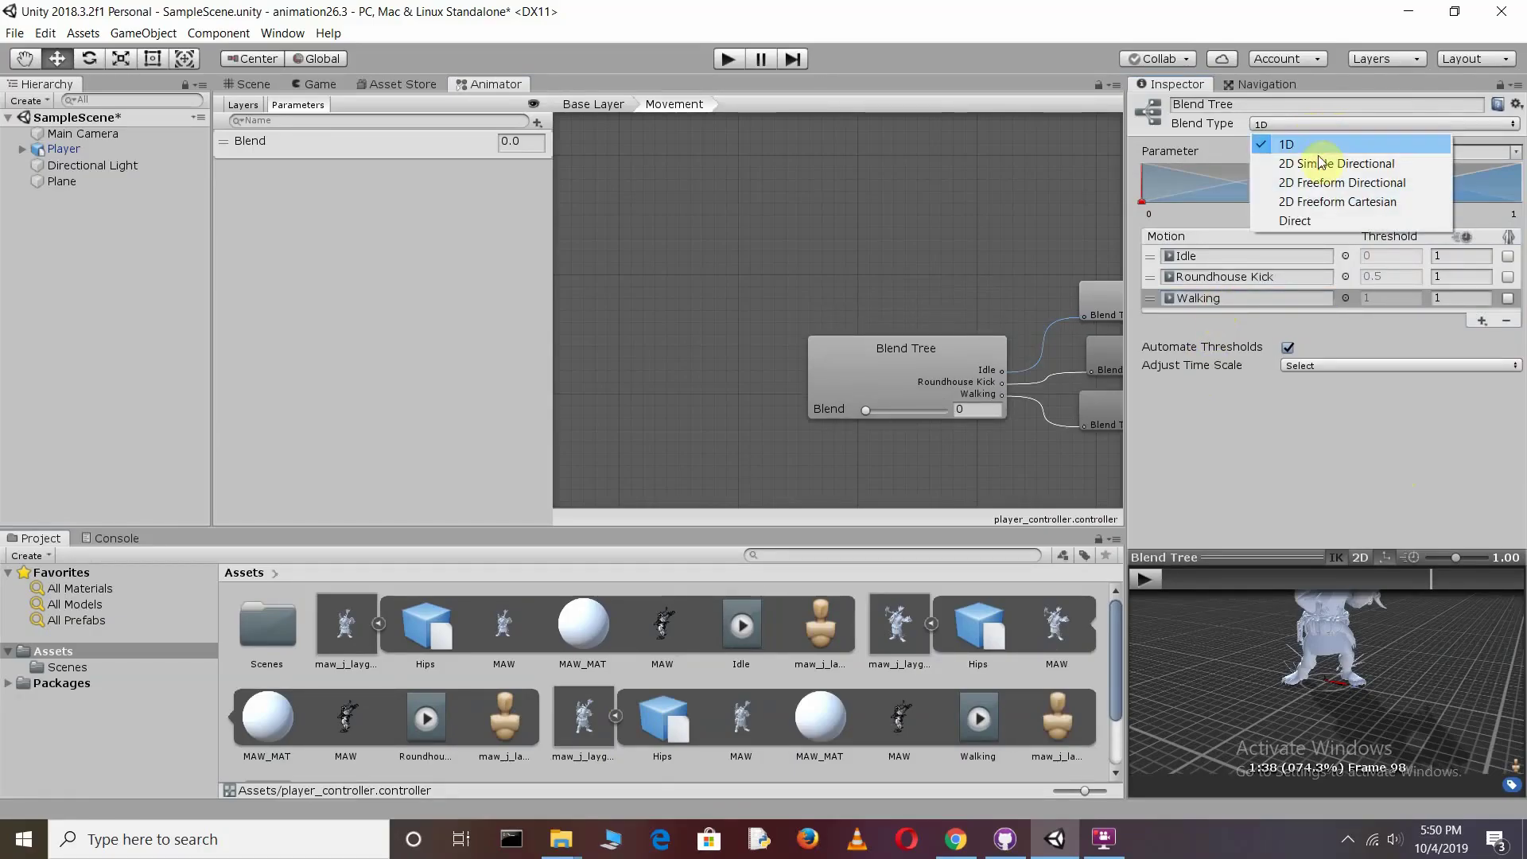
click(1324, 208)
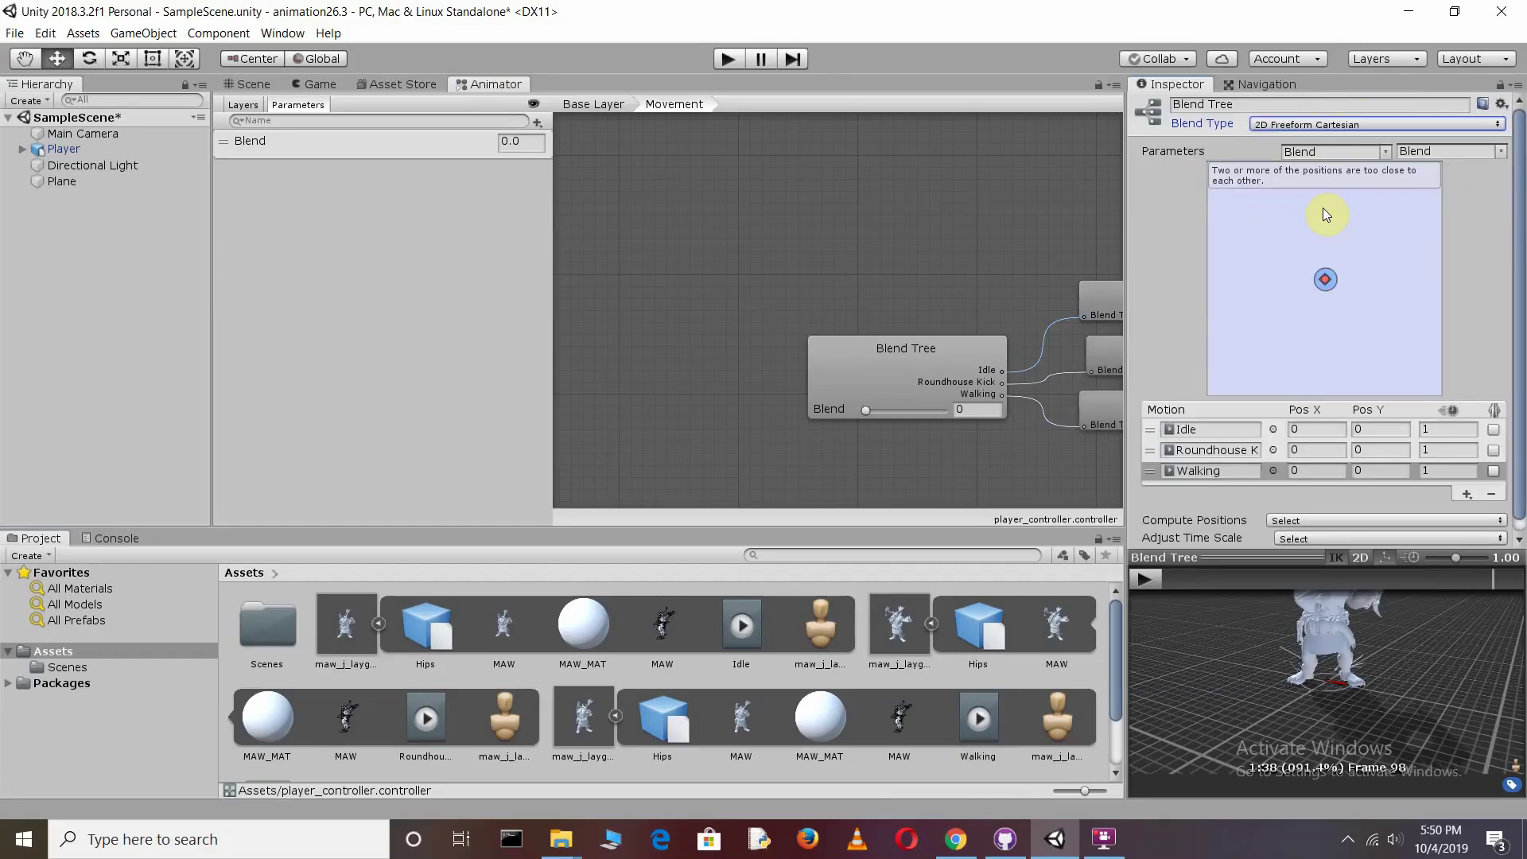
scroll(1439, 318, down, 1)
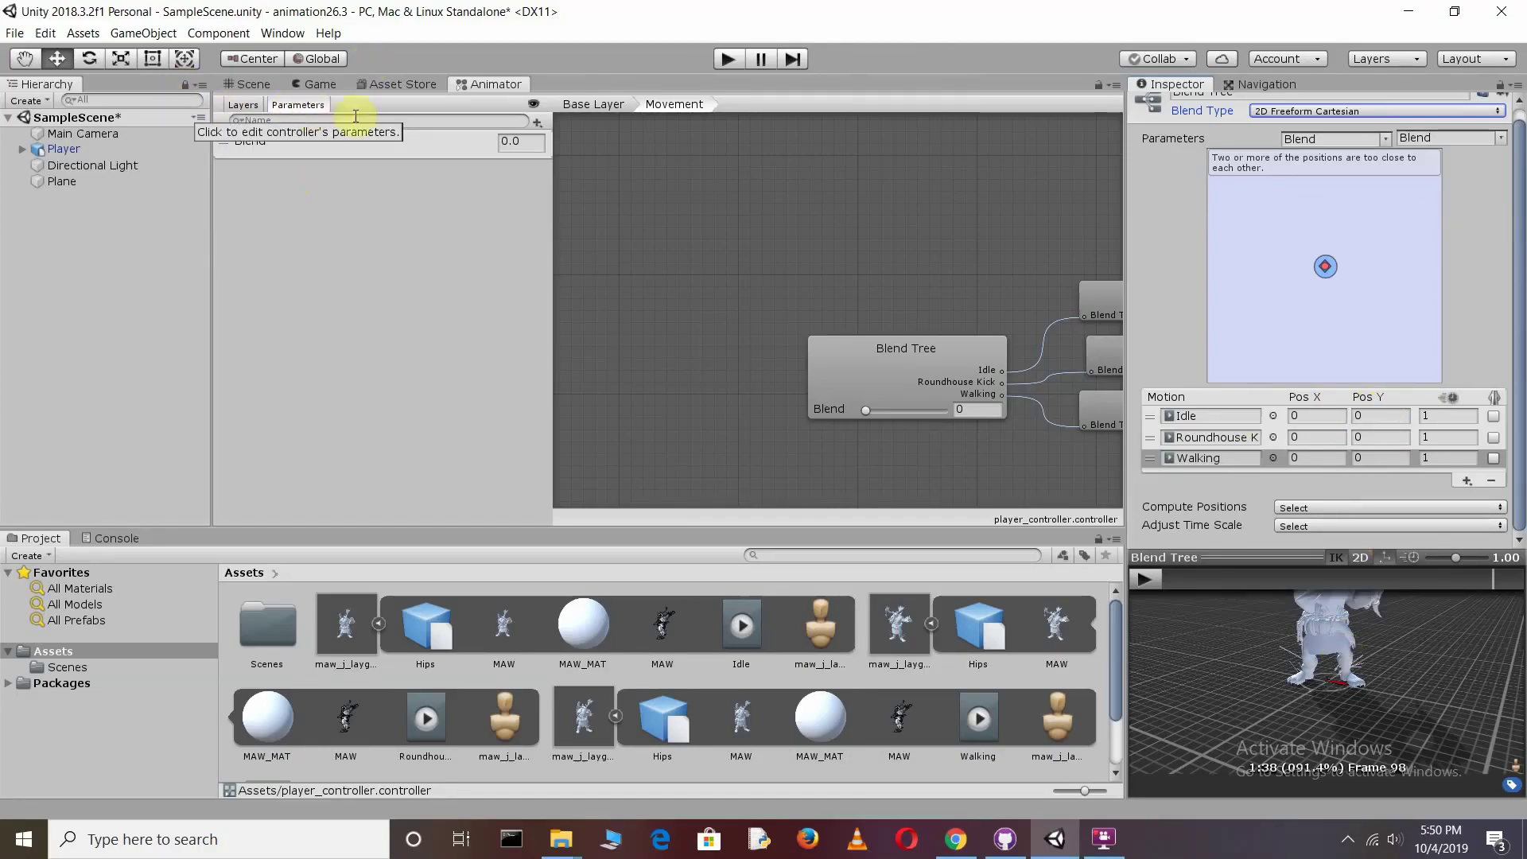
Delete the default Blend parameter from player_controller
click(317, 108)
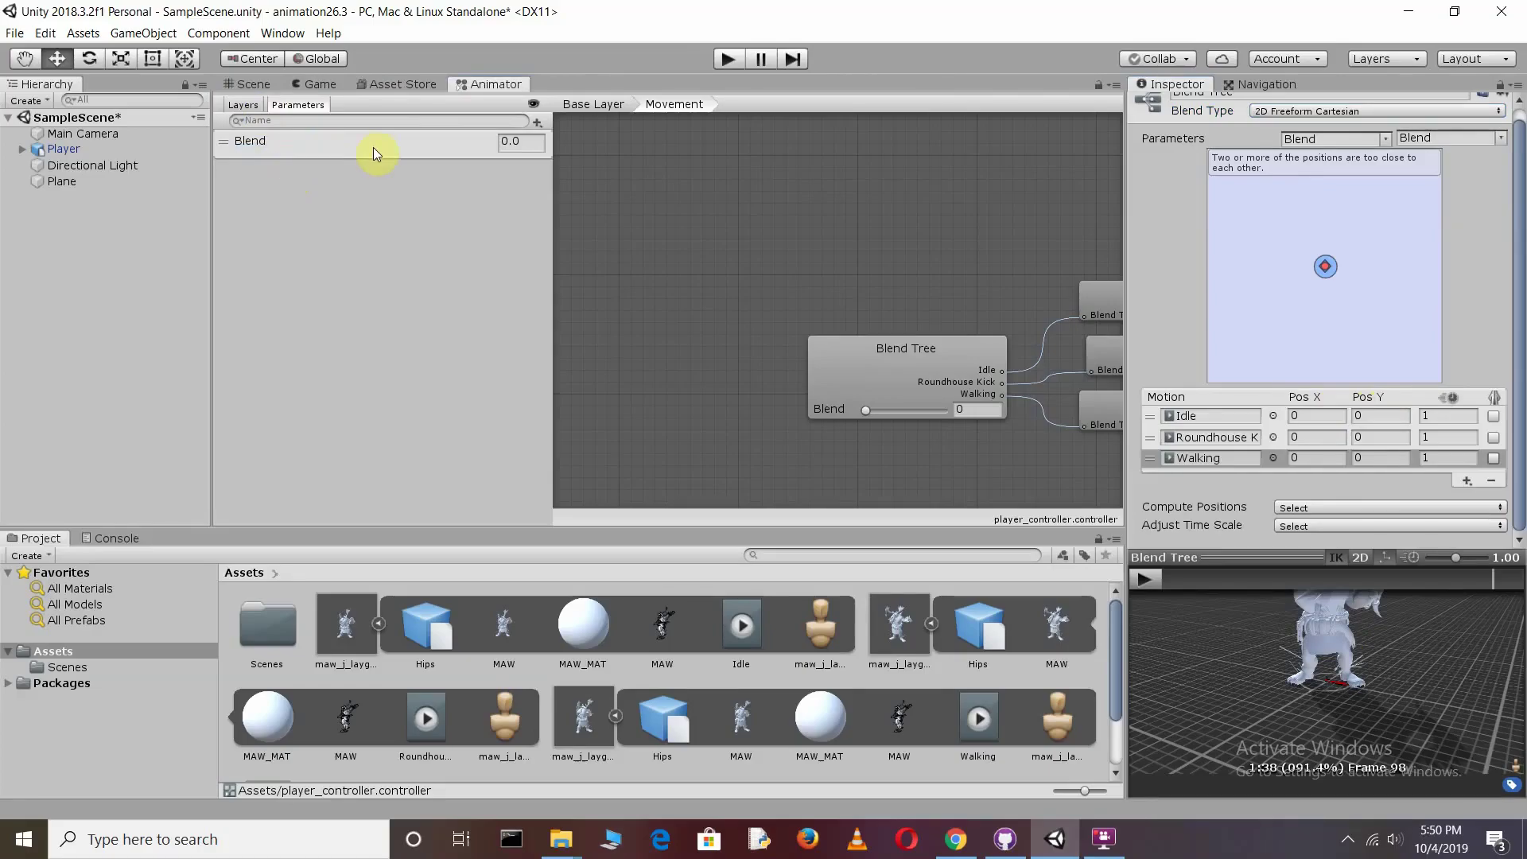
right_click(239, 137)
click(285, 149)
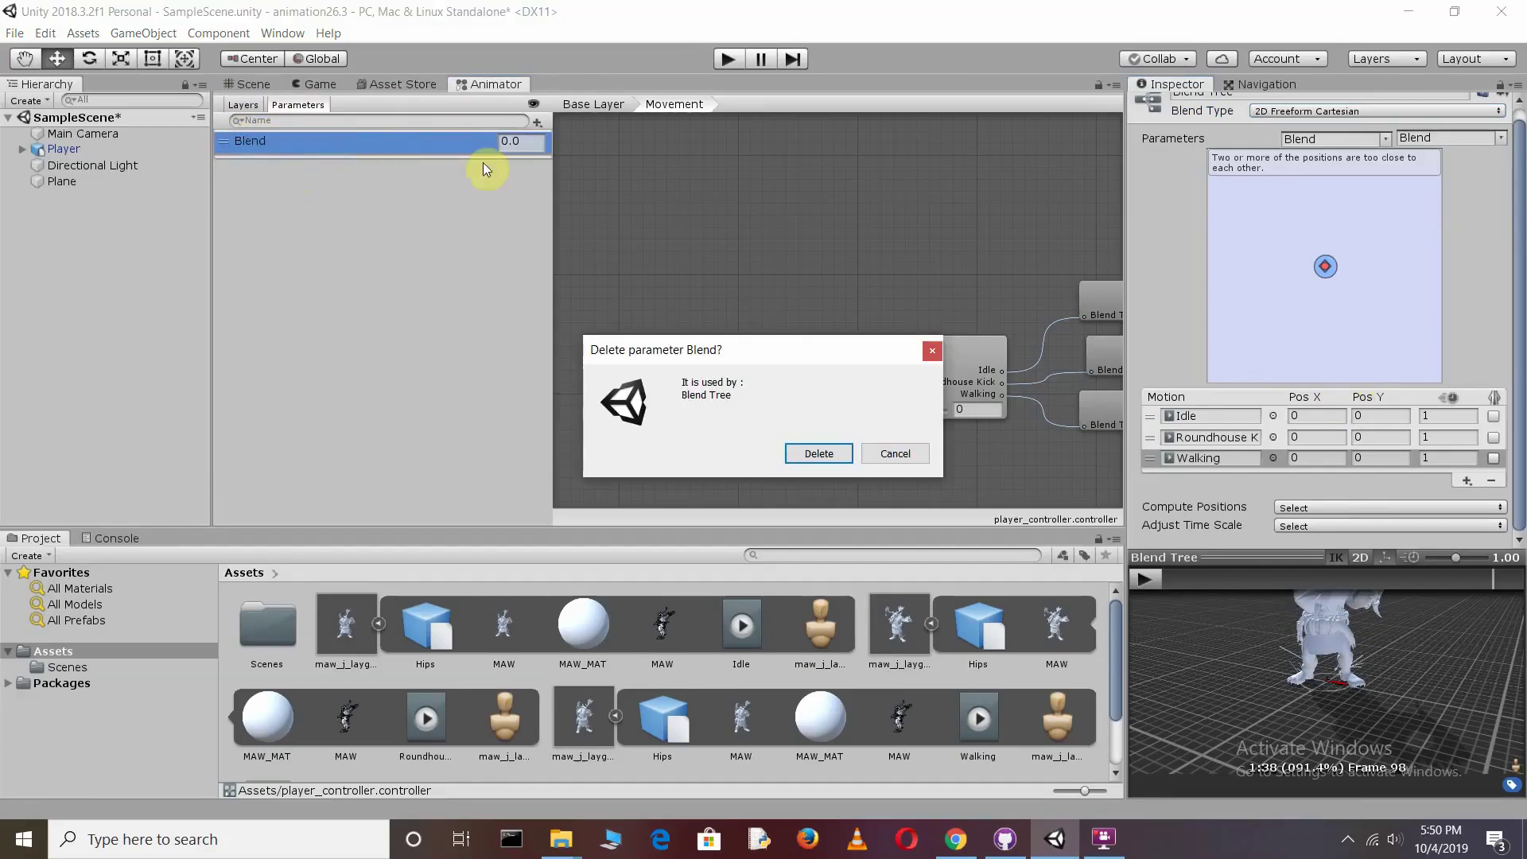
click(818, 453)
Add a new float parameter named InputX
click(538, 121)
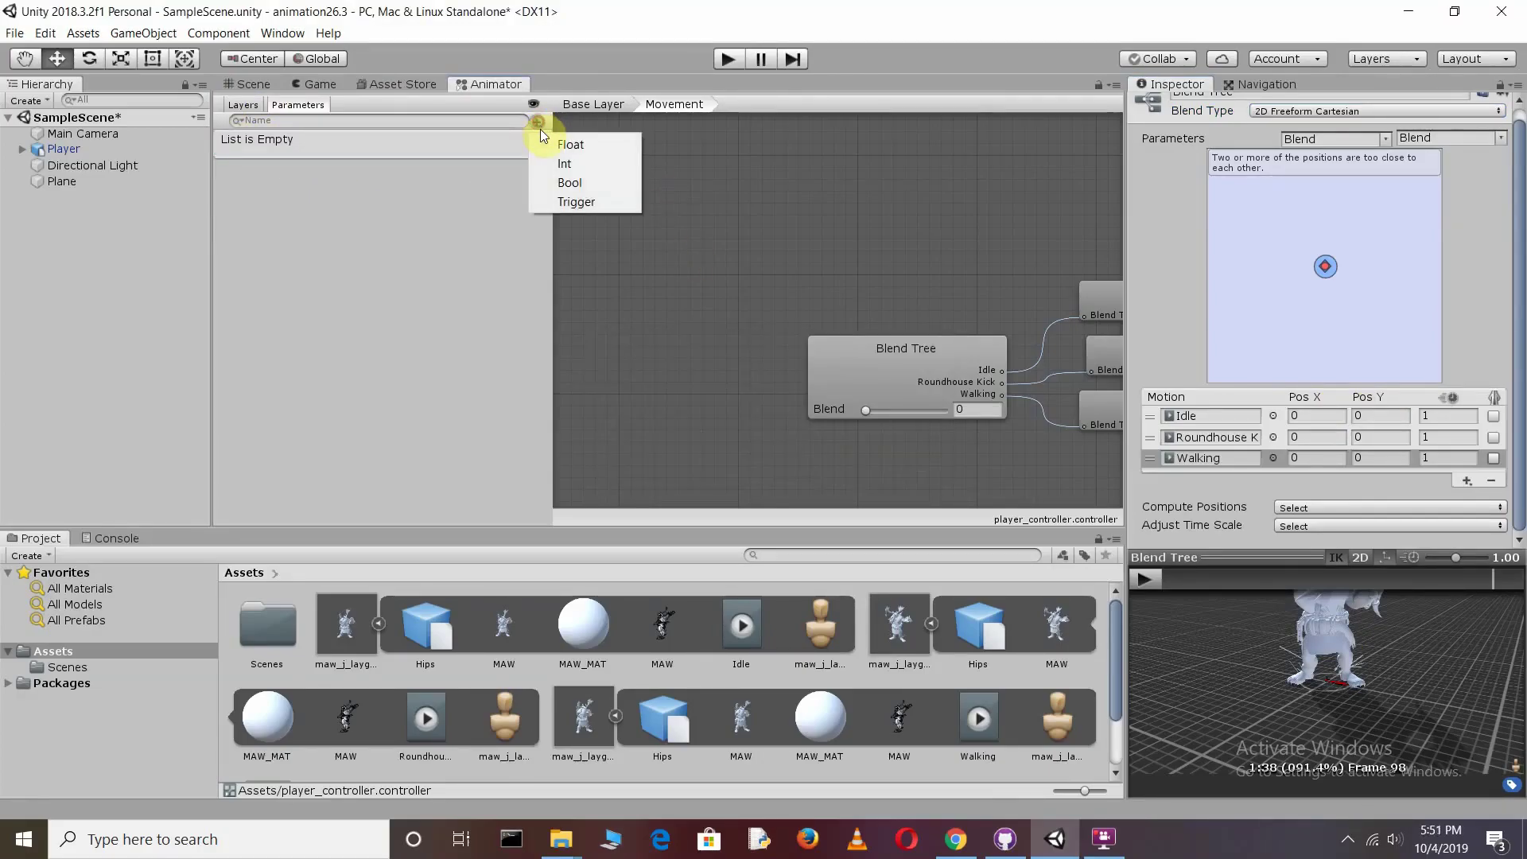
click(588, 144)
text(InputX)
key(Return)
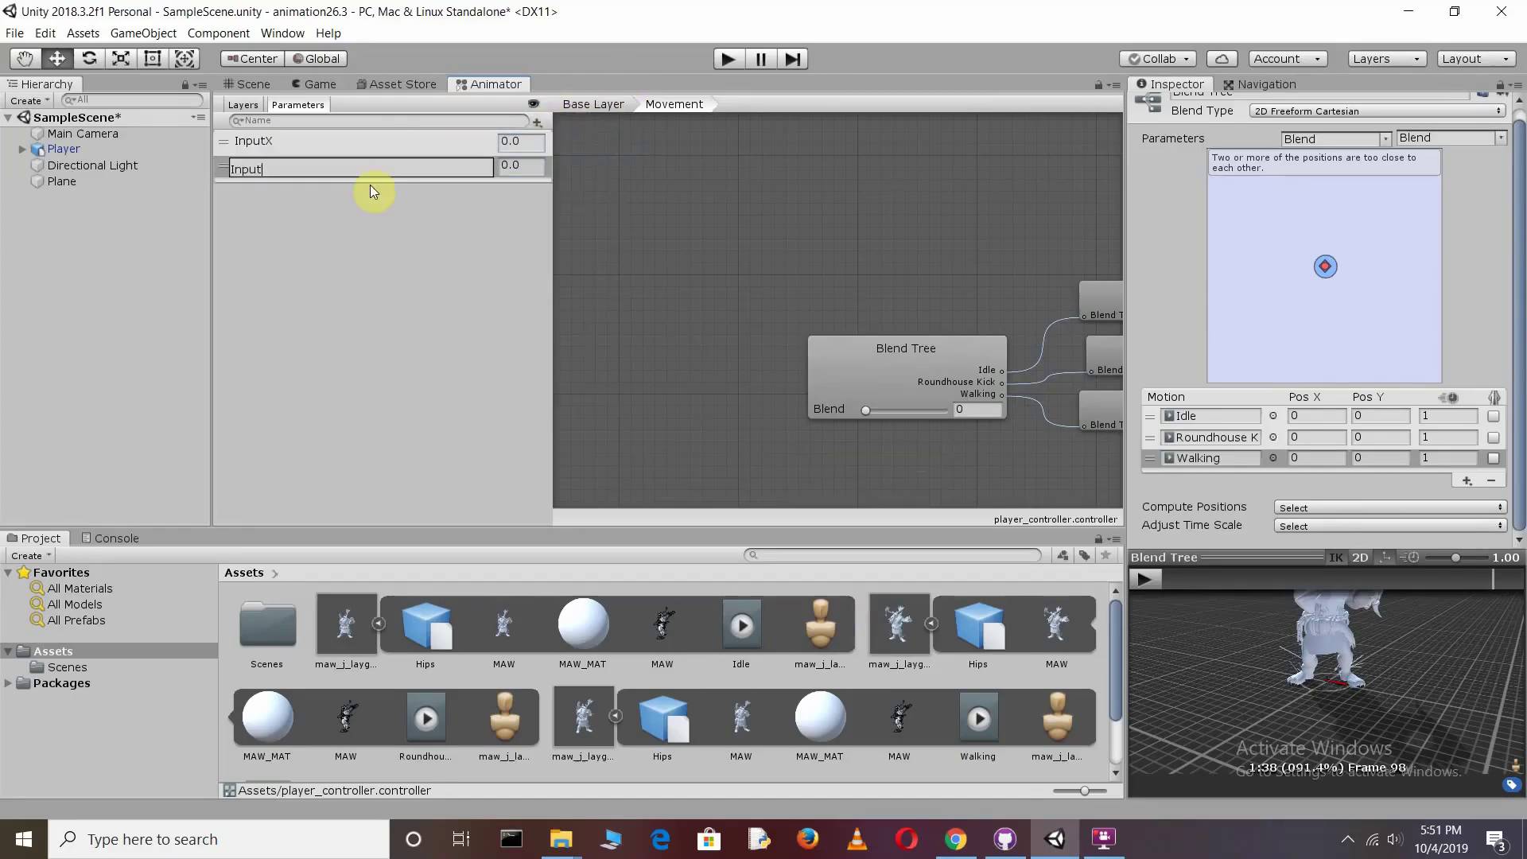
click(1304, 436)
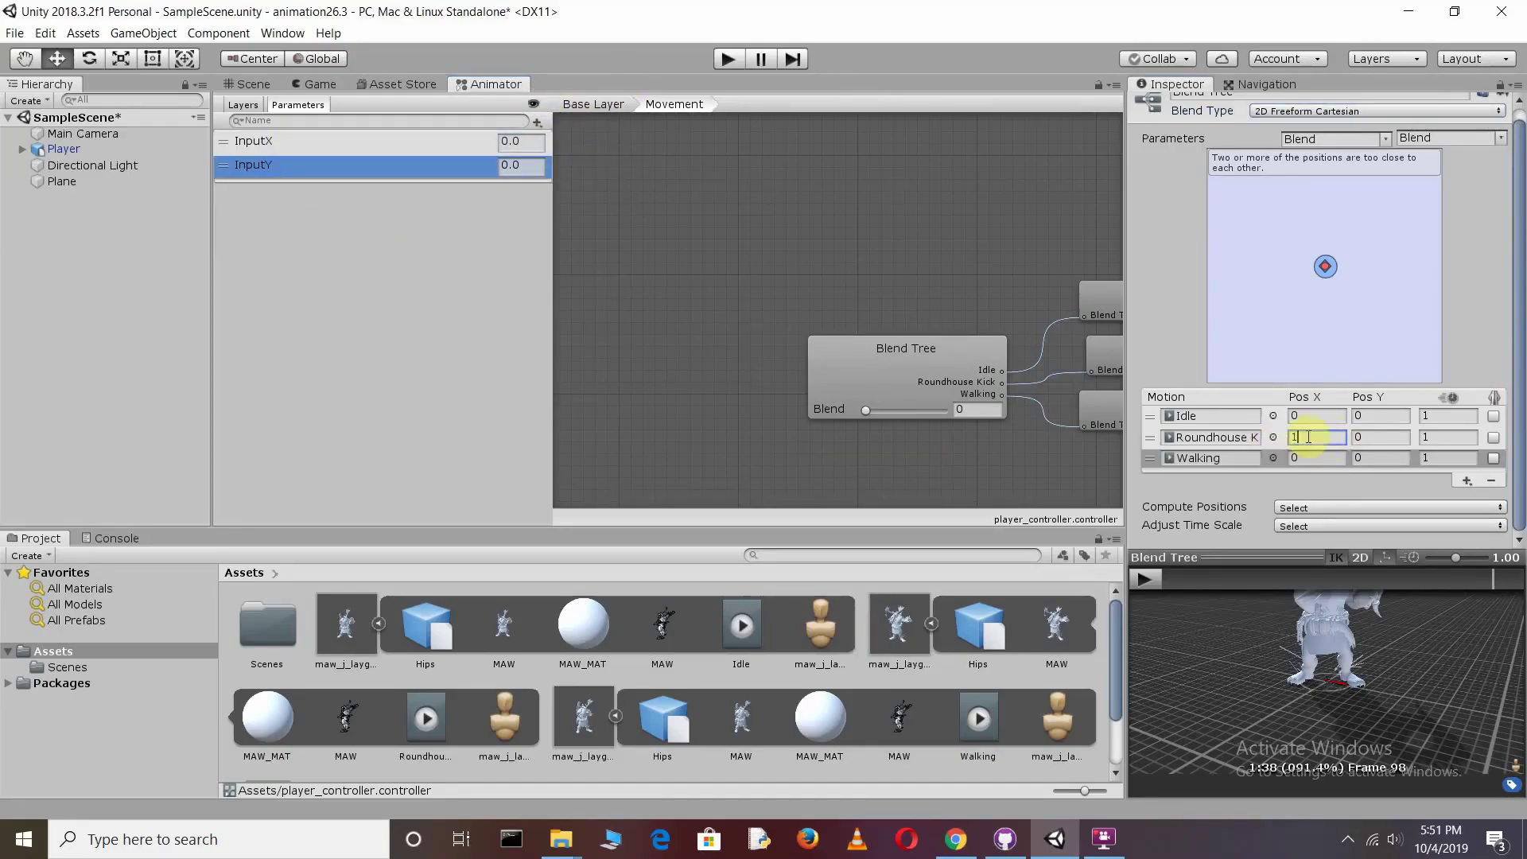
Set Roundhouse Kick Pos X to 1 and Walking to X -1, Y 0.5, then show the Game view
text(1)
click(1322, 458)
key(BackSpace)
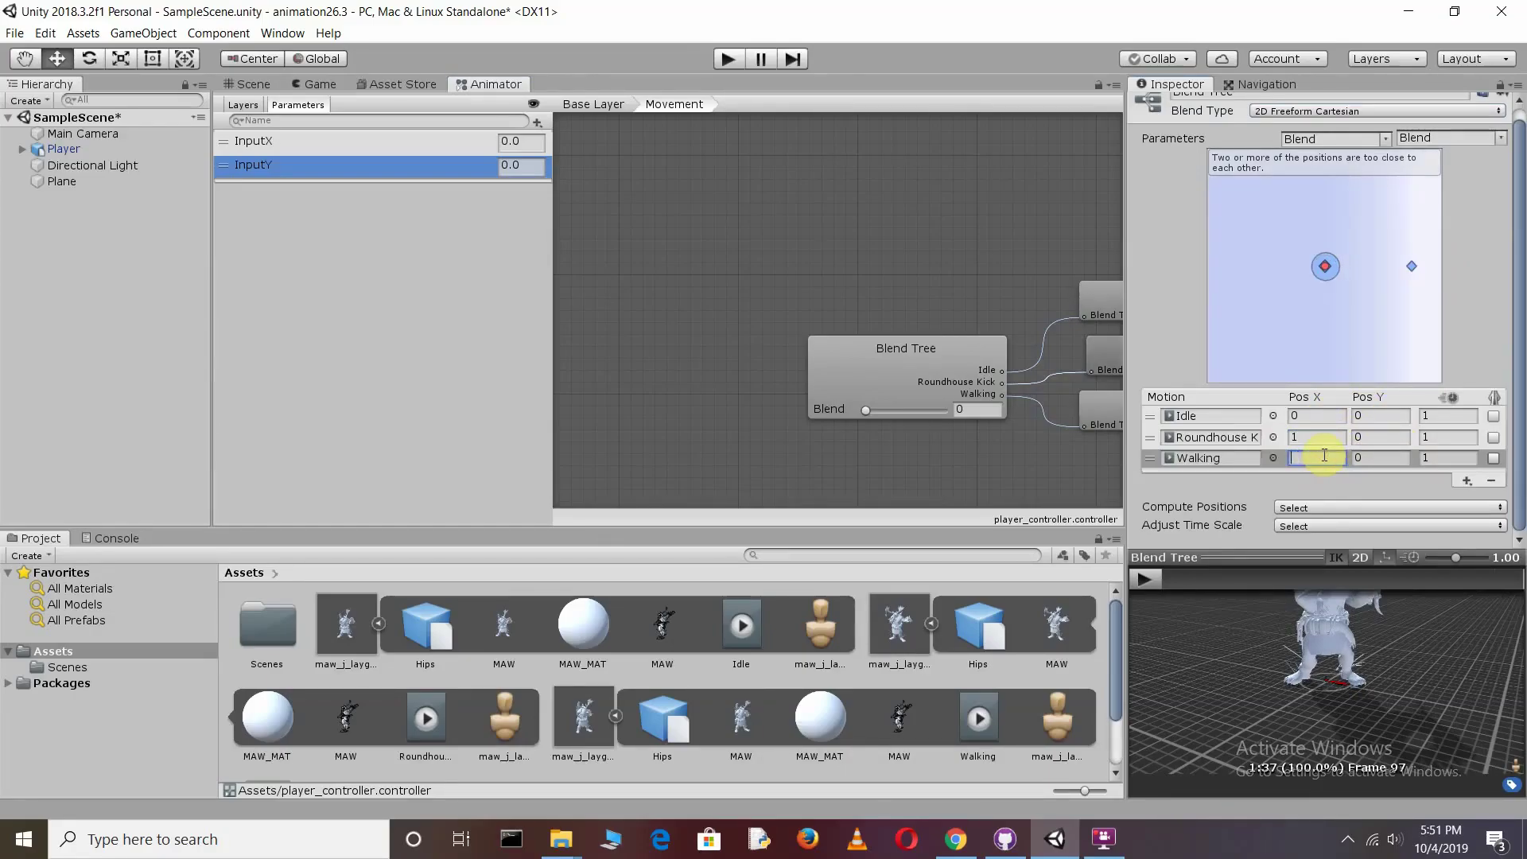
text(-1)
click(1384, 458)
text(.5)
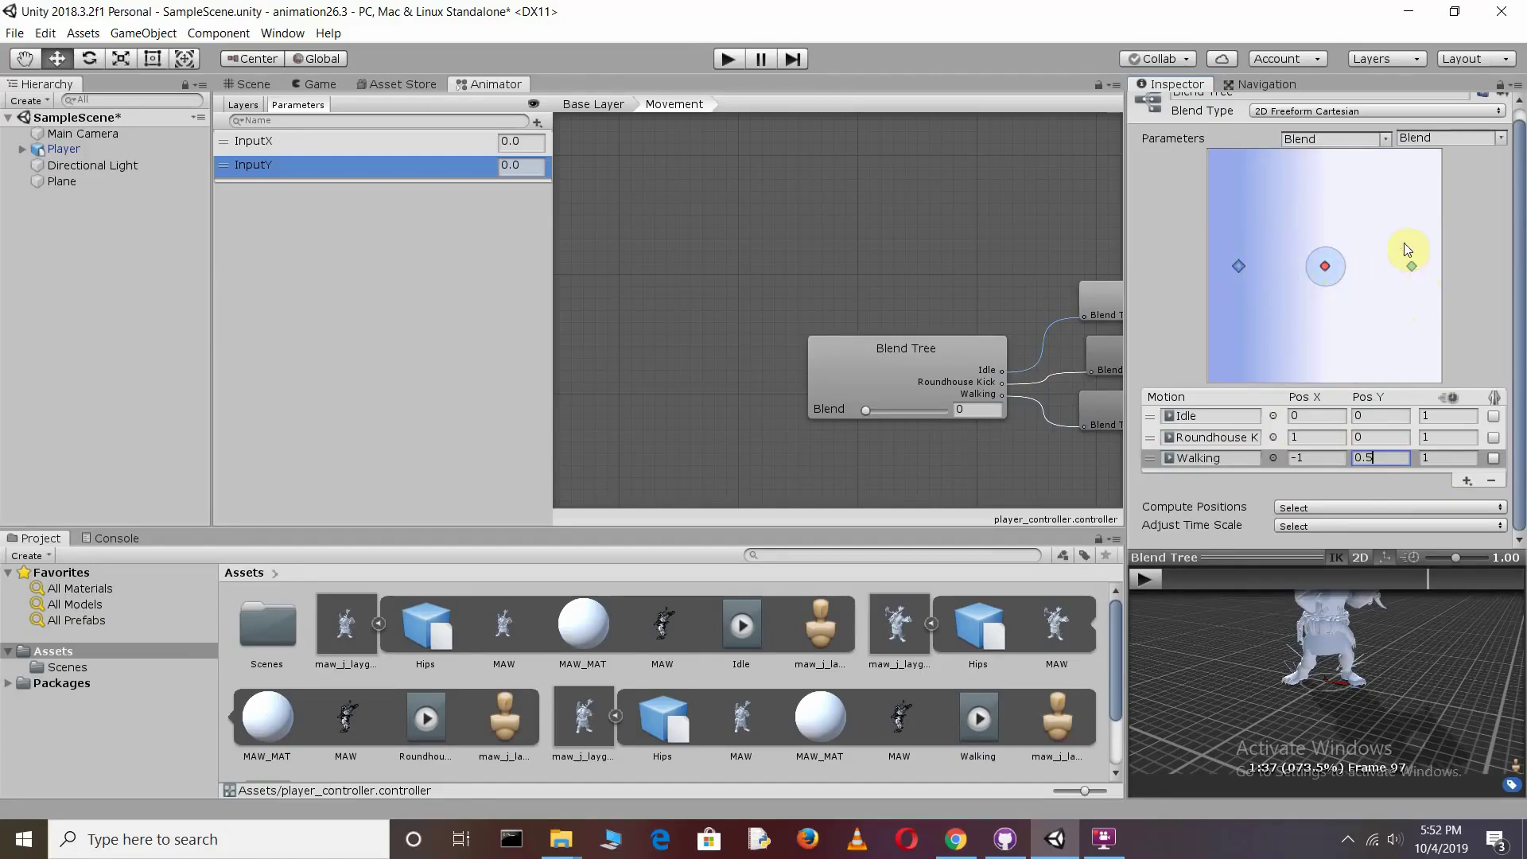
key(ctrl+2)
scroll(389, 748, down, 2)
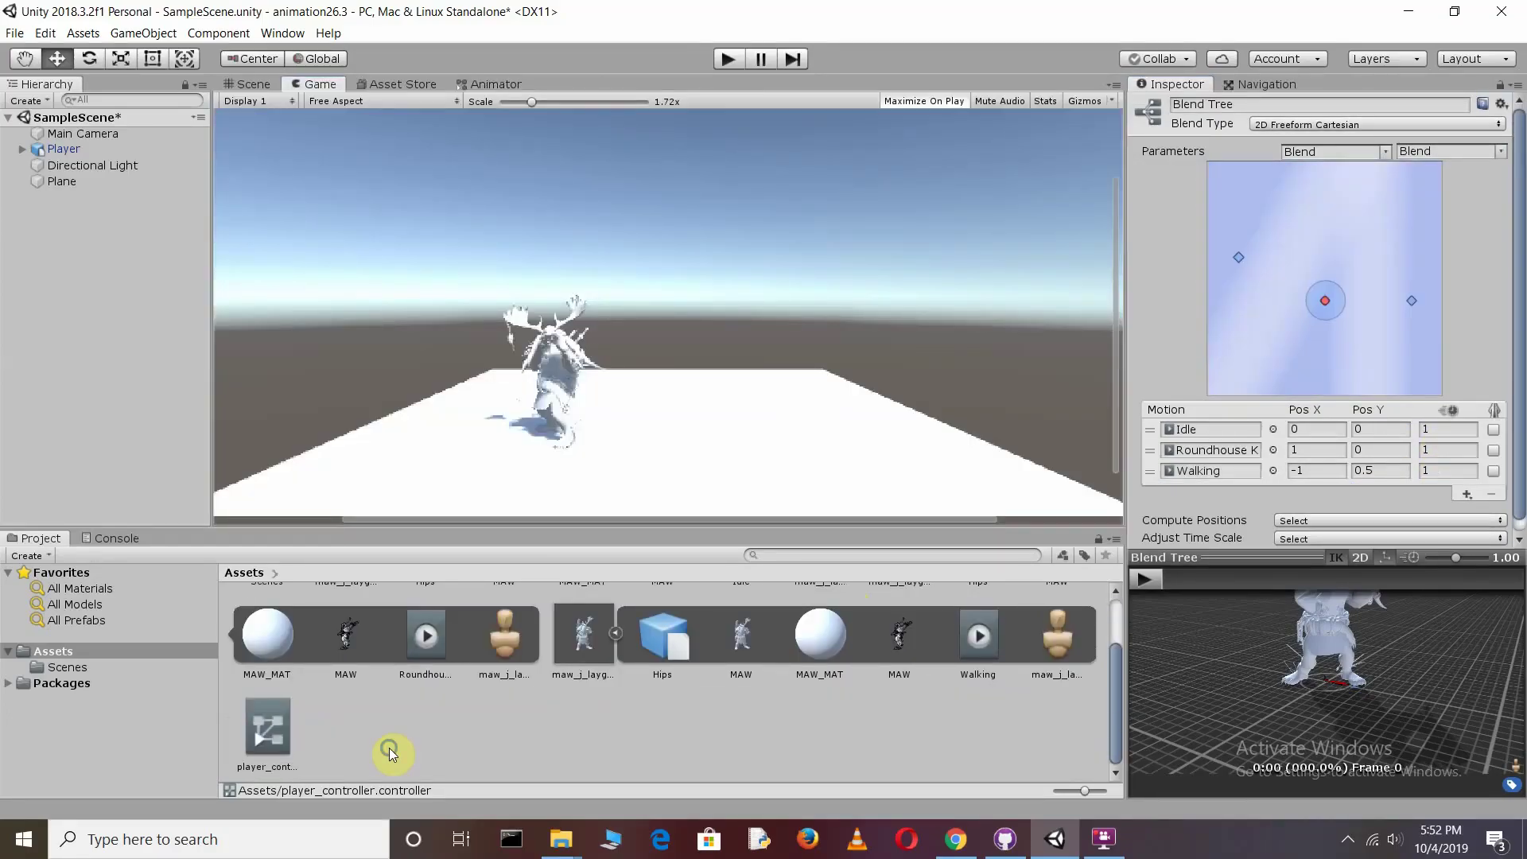
Create a new C# script named Player in Assets and open it in Visual Studio
right_click(390, 749)
mouse_move(517, 355)
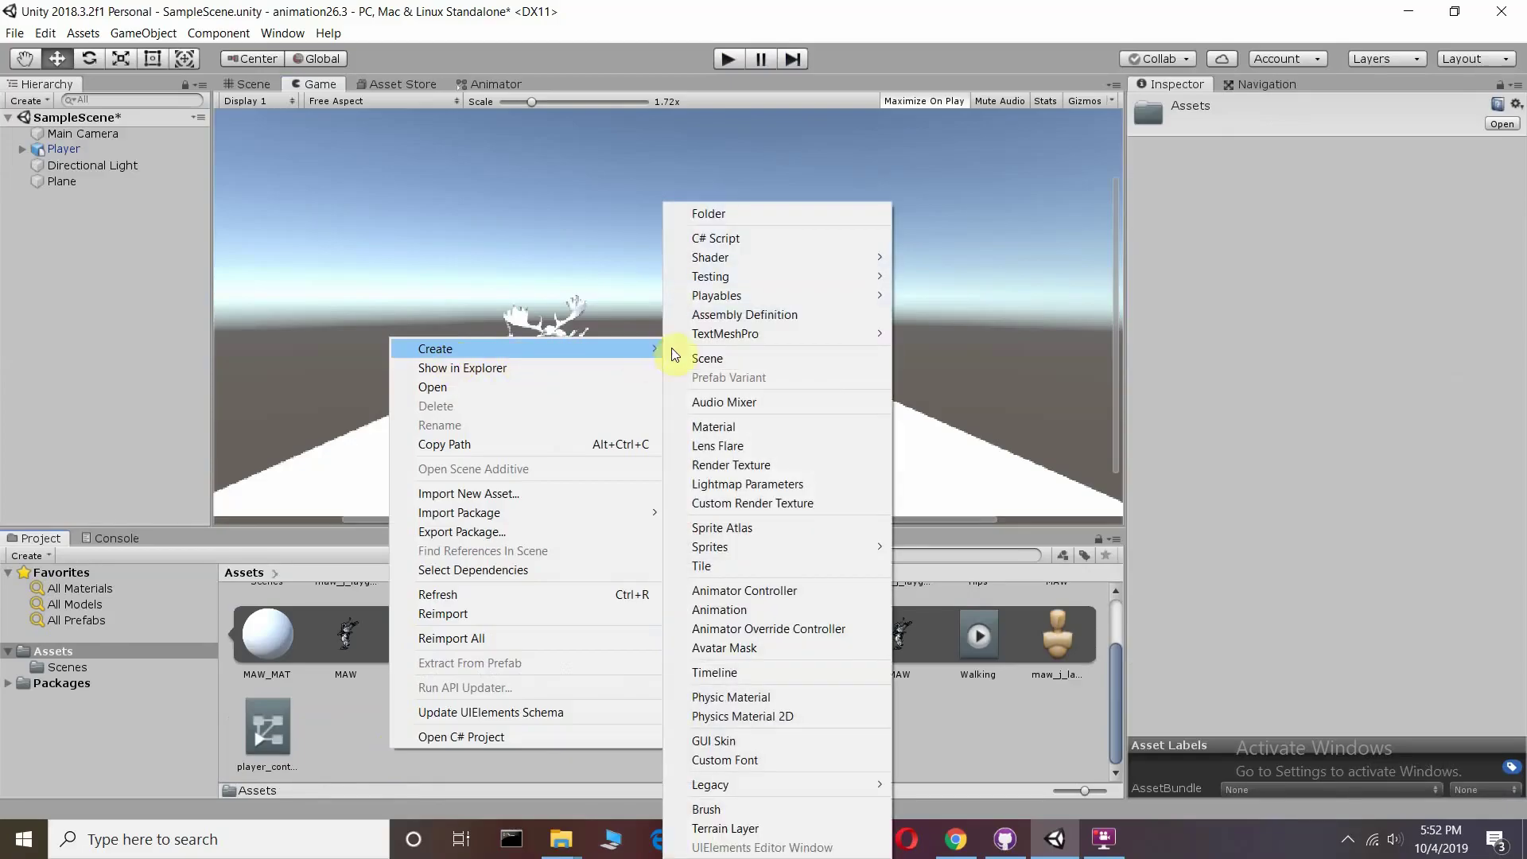
click(757, 238)
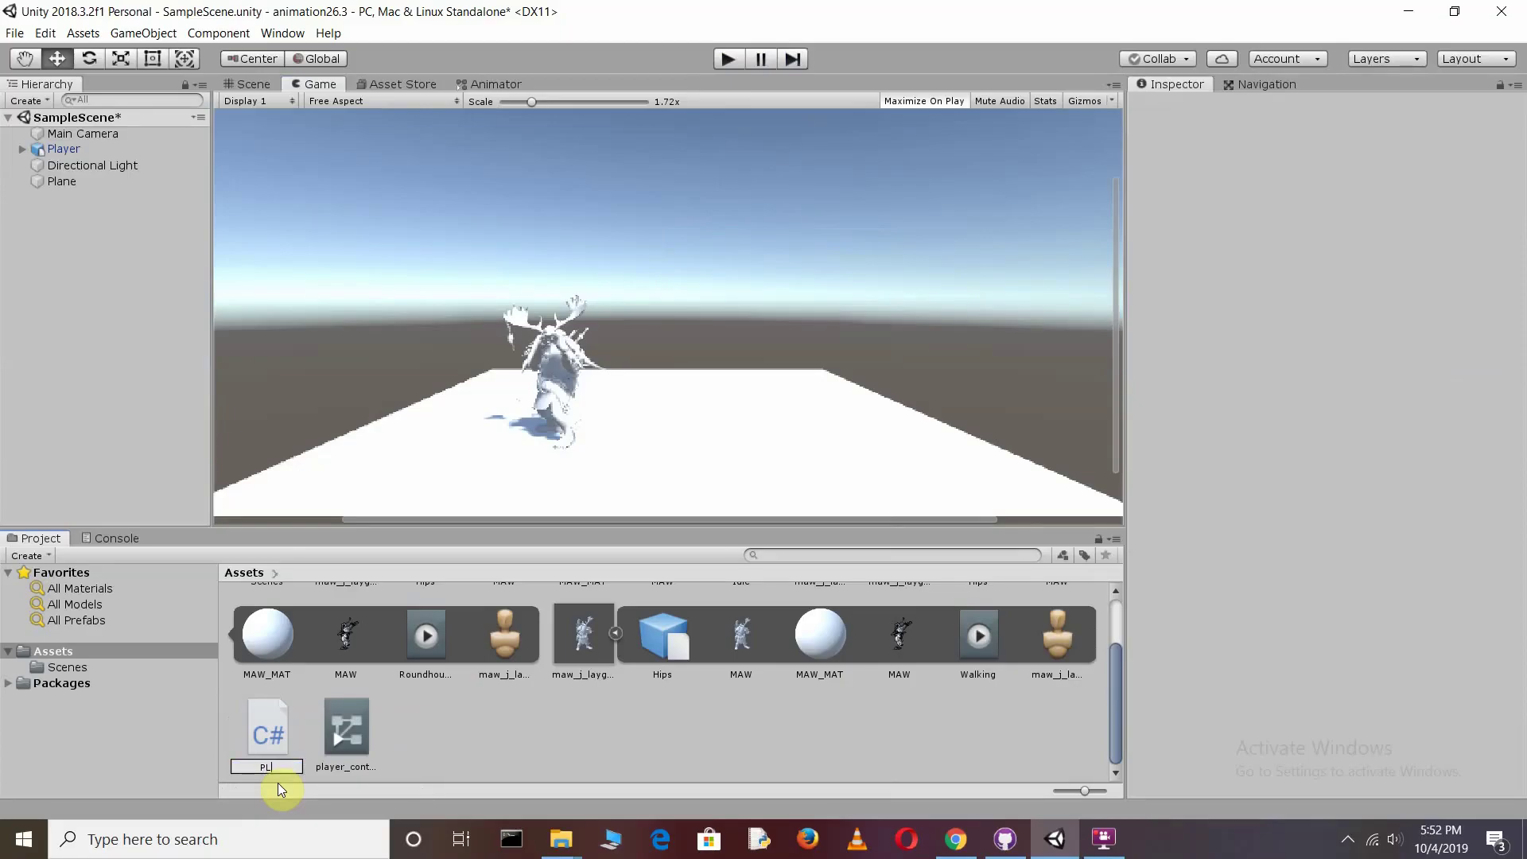
text(Player)
key(Return)
double_click(270, 732)
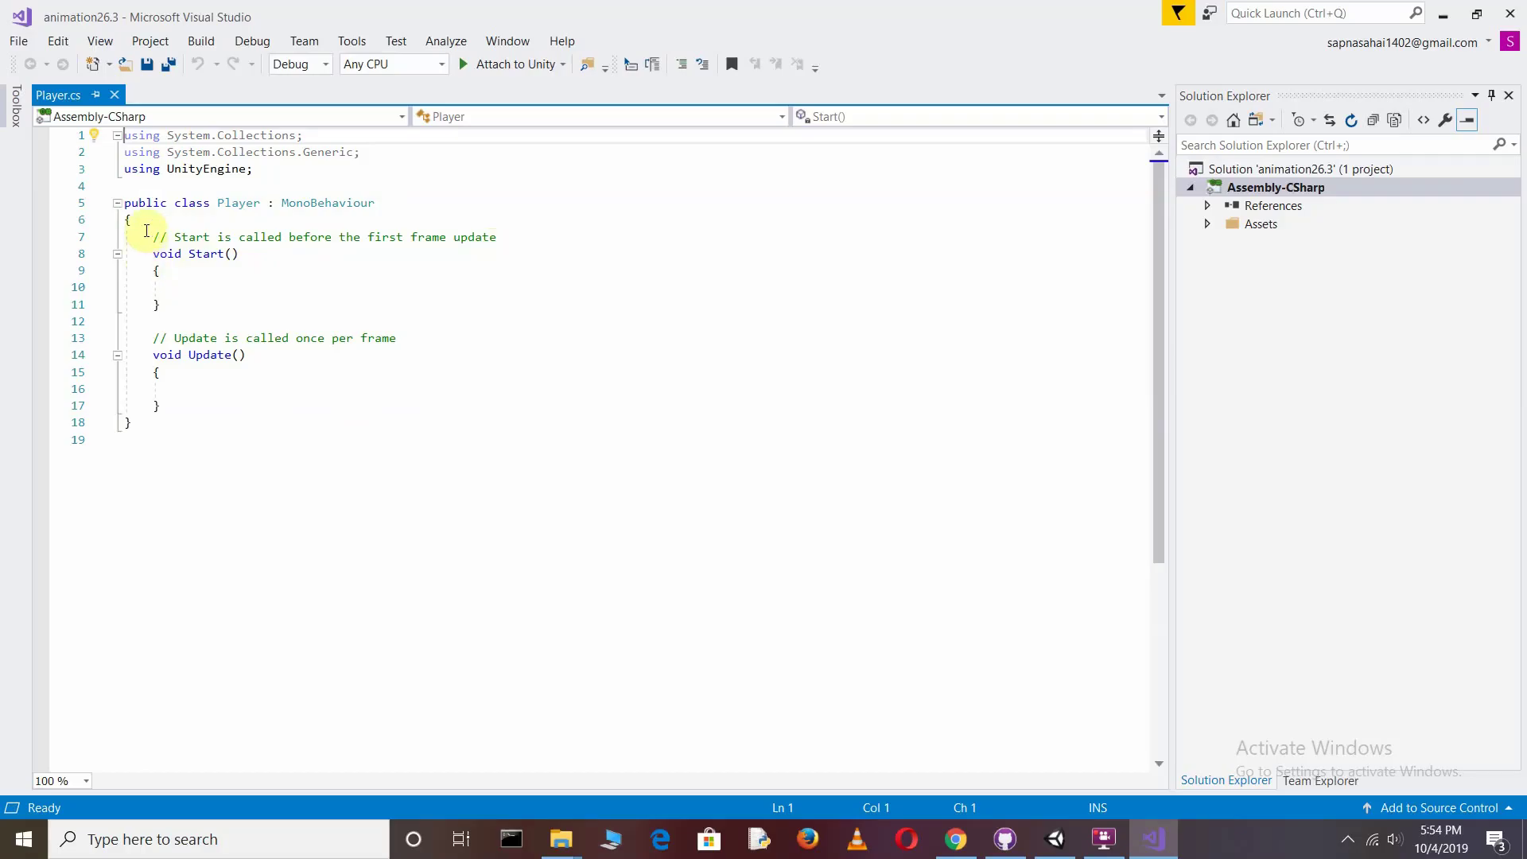
Delete the template comments and declare public Animator animator plus public floats InputX and InputY
drag(151, 236, 497, 236)
key(BackSpace)
drag(396, 337, 152, 337)
key(BackSpace)
click(209, 239)
text(public)
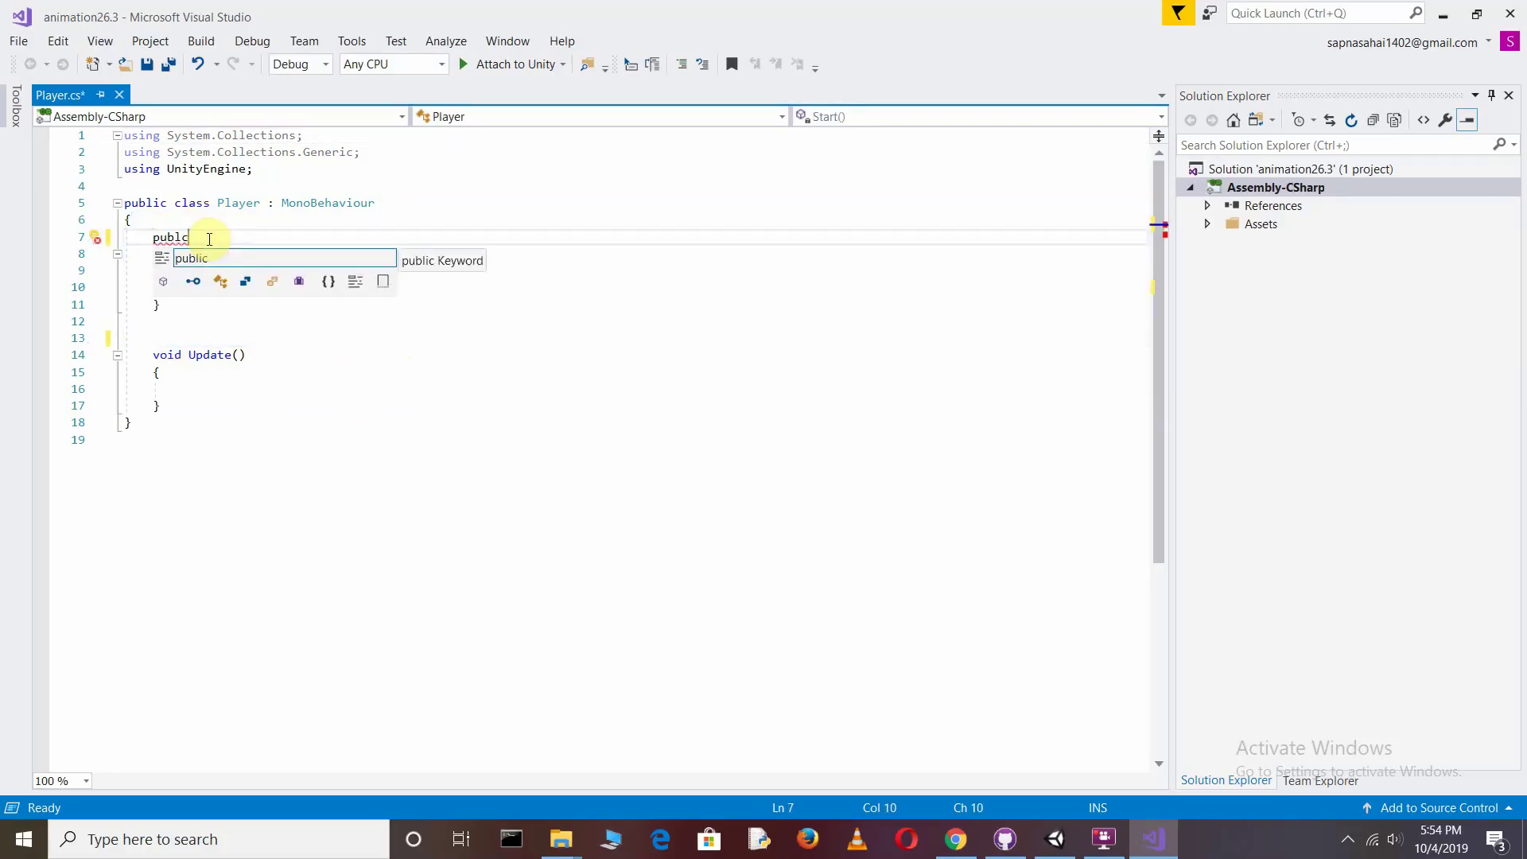
text( Animator animator;)
key(Return)
text(public float )
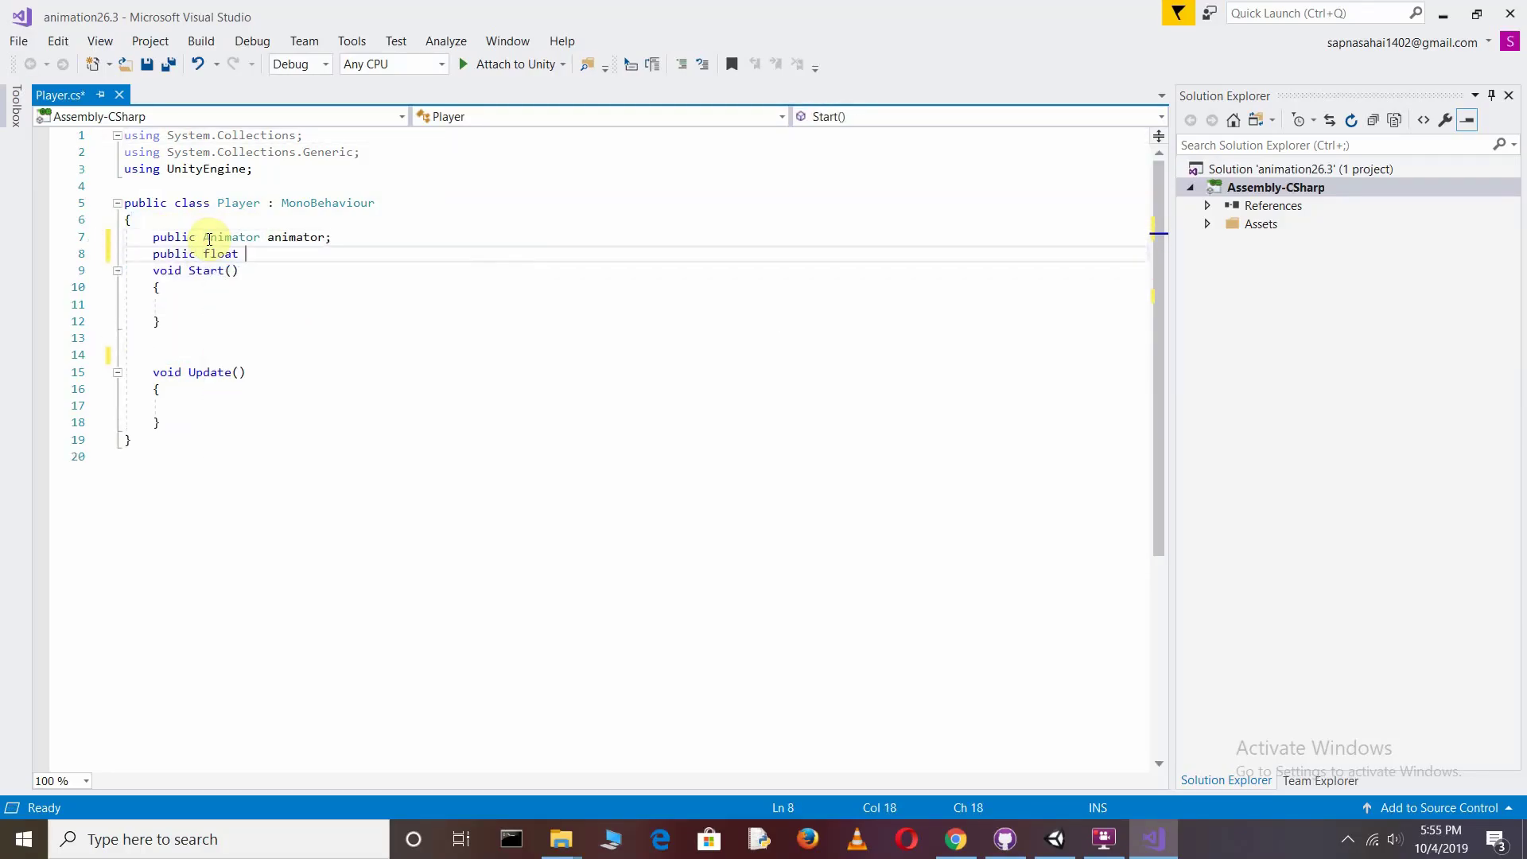
text(InputX;)
key(Return)
text(public float InputY;)
key(Return)
Get the Animator component in Start and read the Horizontal and Vertical axes into InputX and InputY in Update
key(Down)
key(Down)
key(Down)
text(animator =  this)
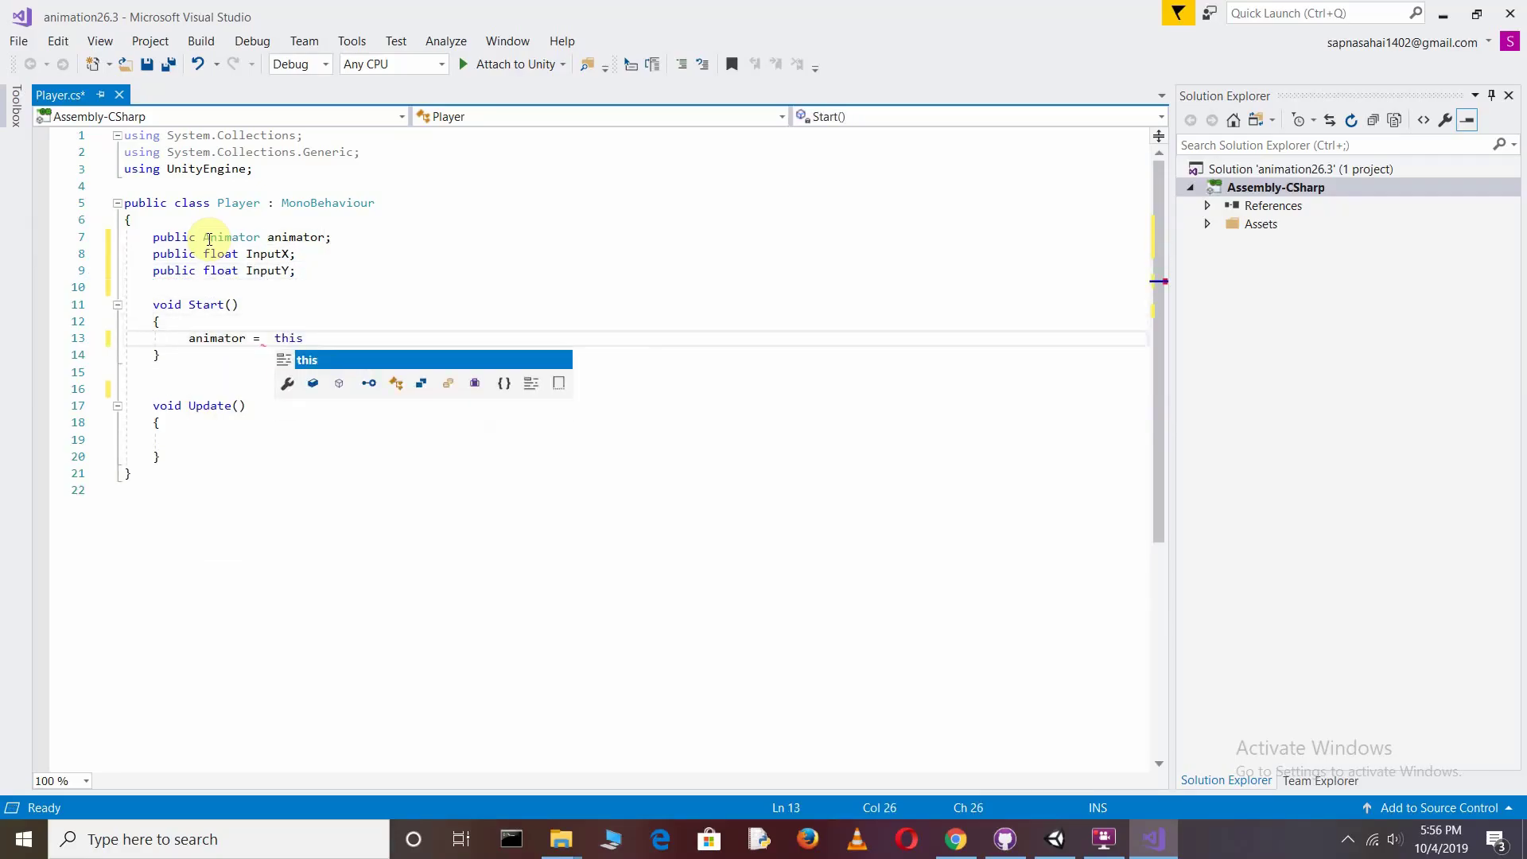
text(.gameObject.GetComponent<Animator>();)
key(Down)
key(Down)
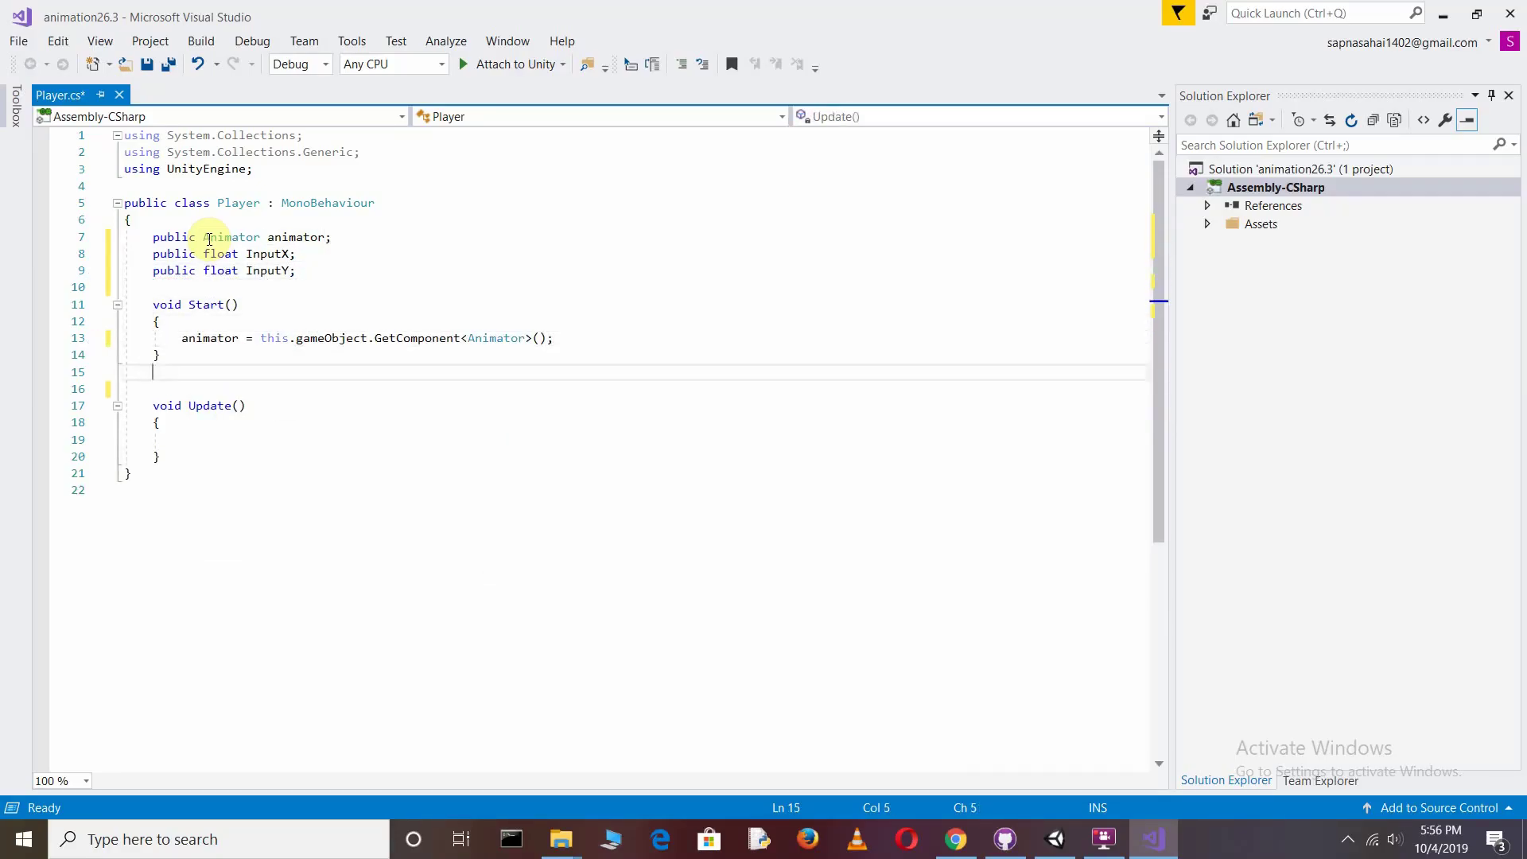
key(Down)
key(Down)
key(Down)
key(Down)
text(InputX = Input)
text("Horizontal");)
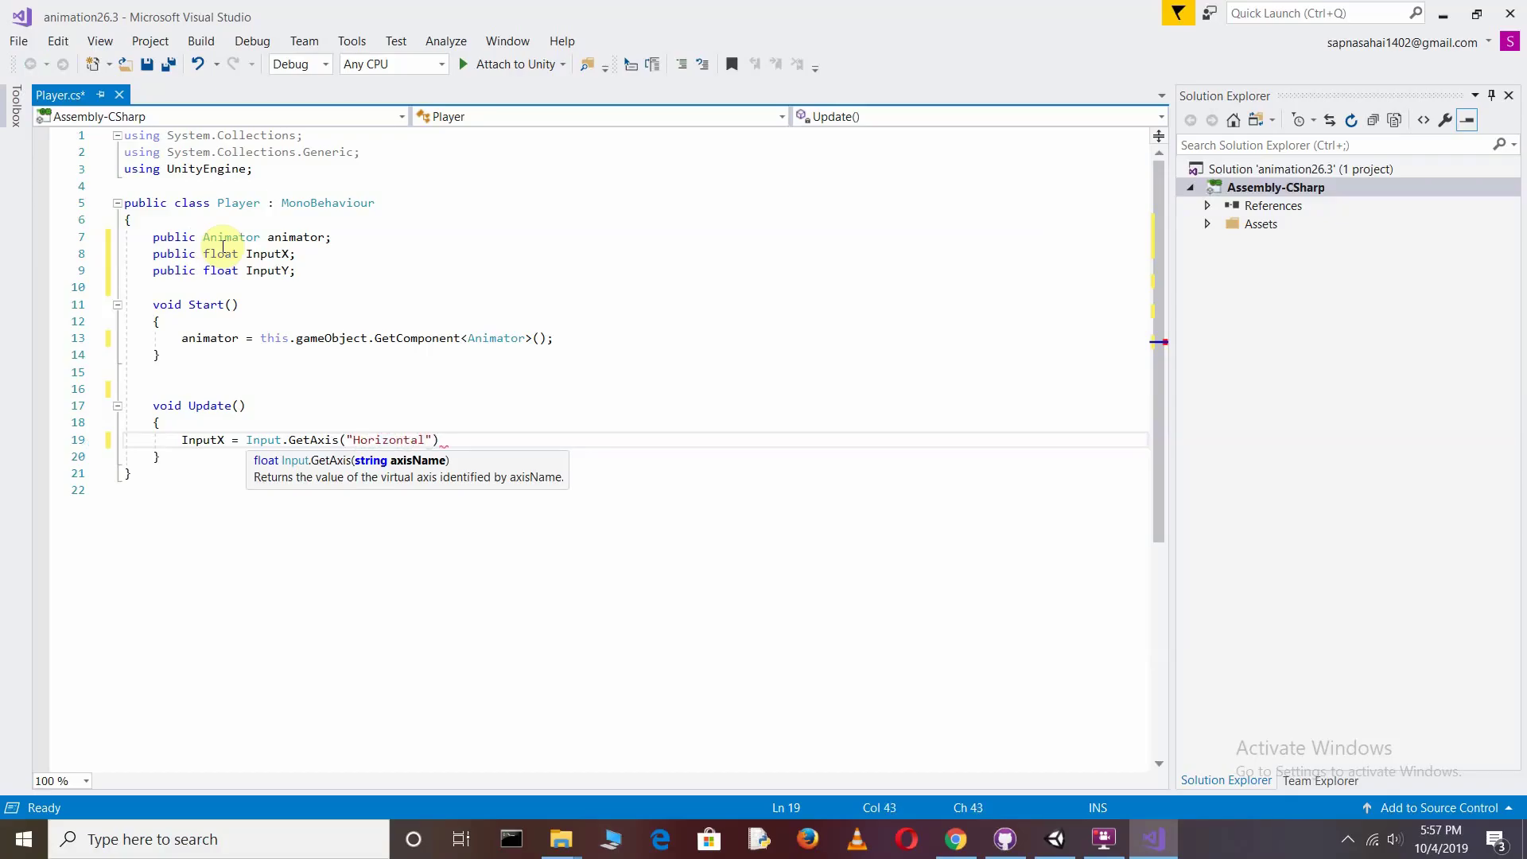
key(Return)
text(InputY = Input.GetAxis("Vertical");)
Pass InputX and InputY to the animator with SetFloat, then save Player.cs
key(Return)
text(animator.)
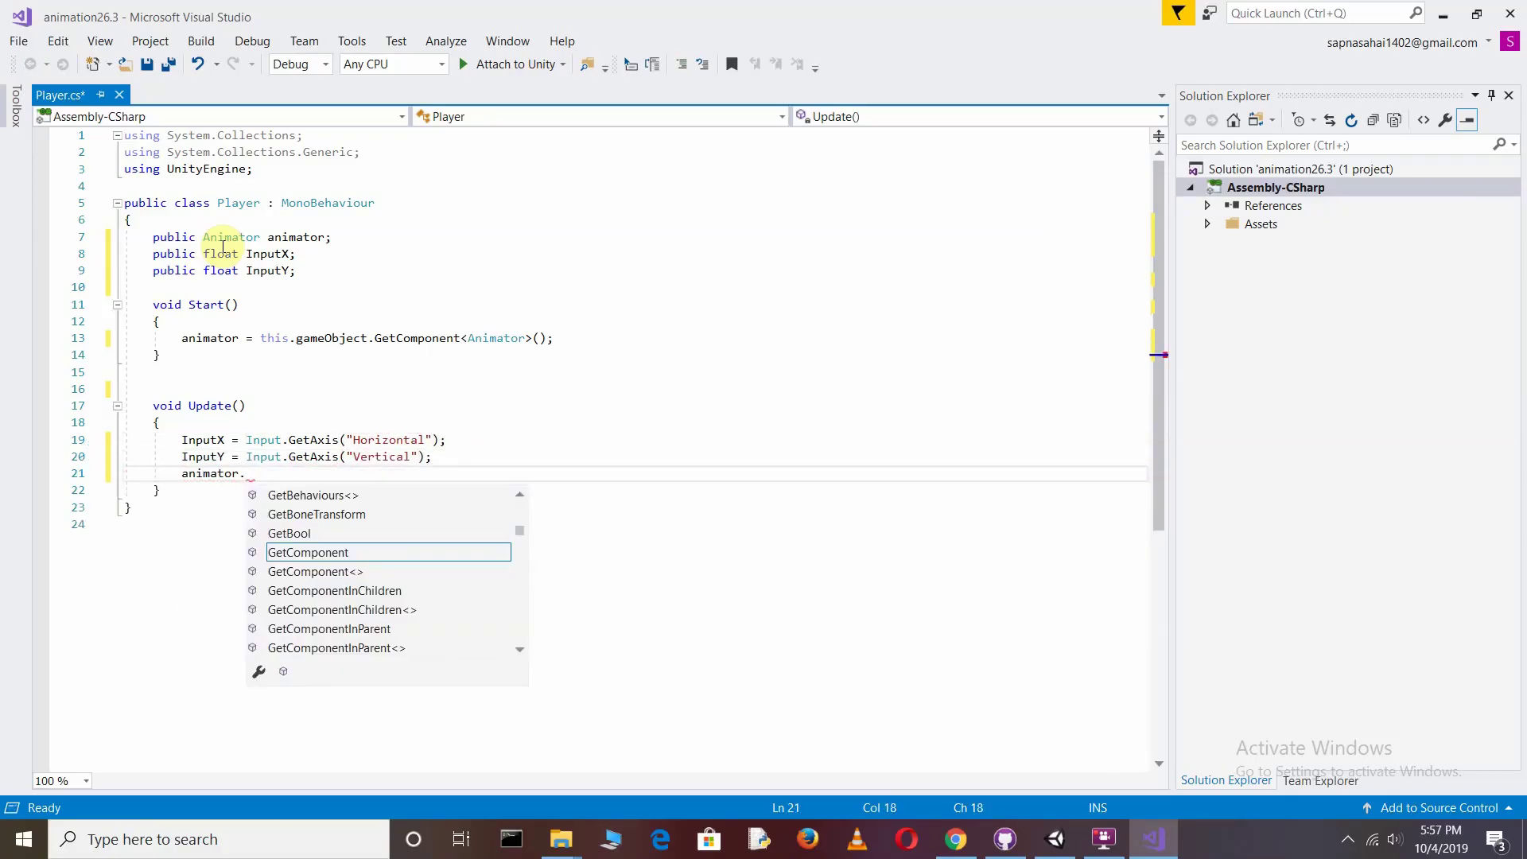
text(SetFloat("InputX", InputX);)
key(Return)
text(animator.SetFloat("InputY", InputY);)
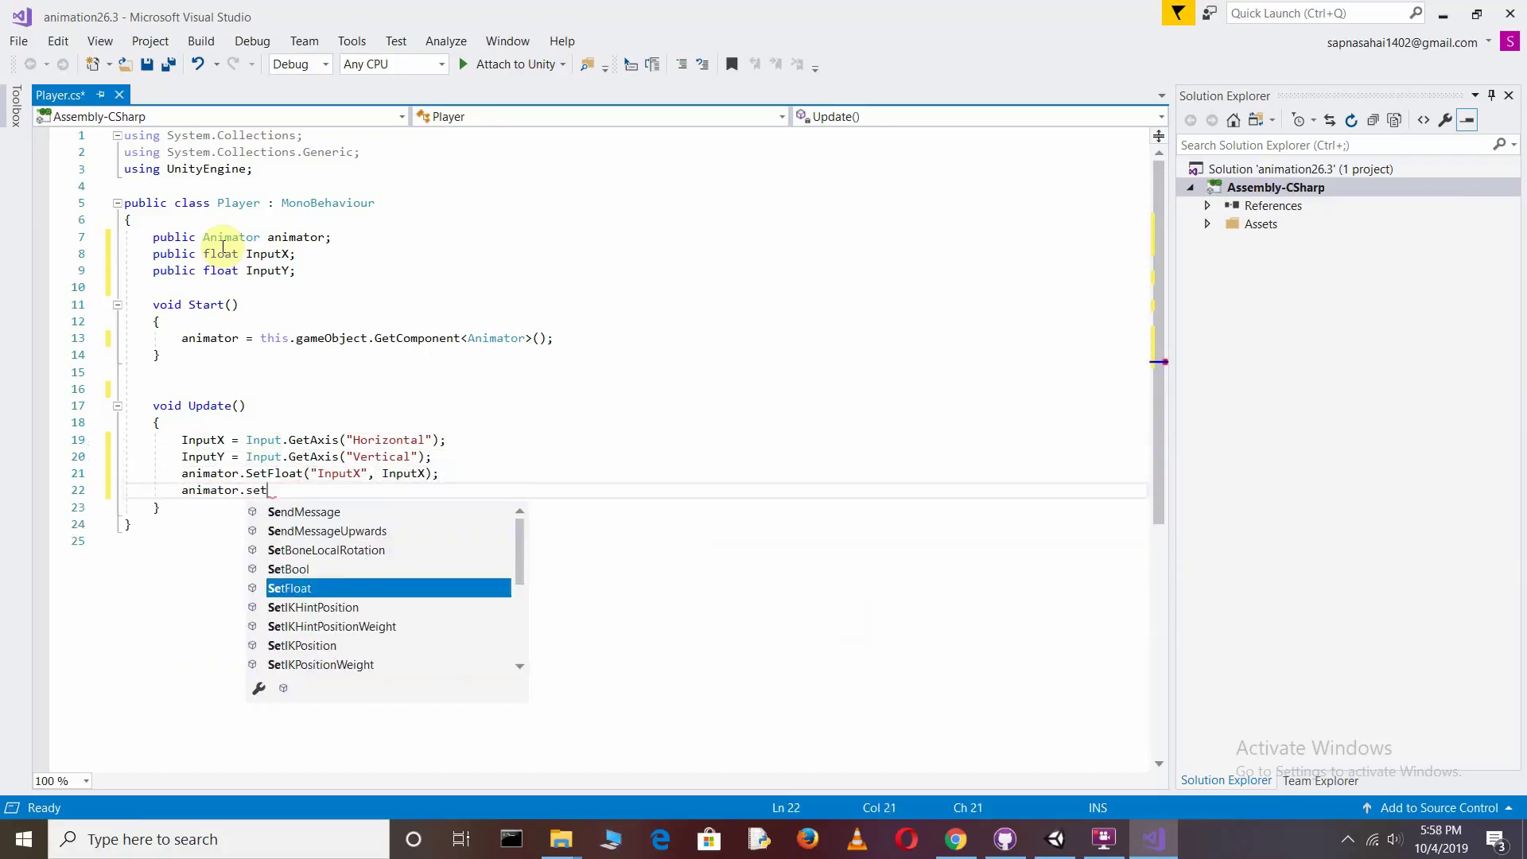
key(ctrl+s)
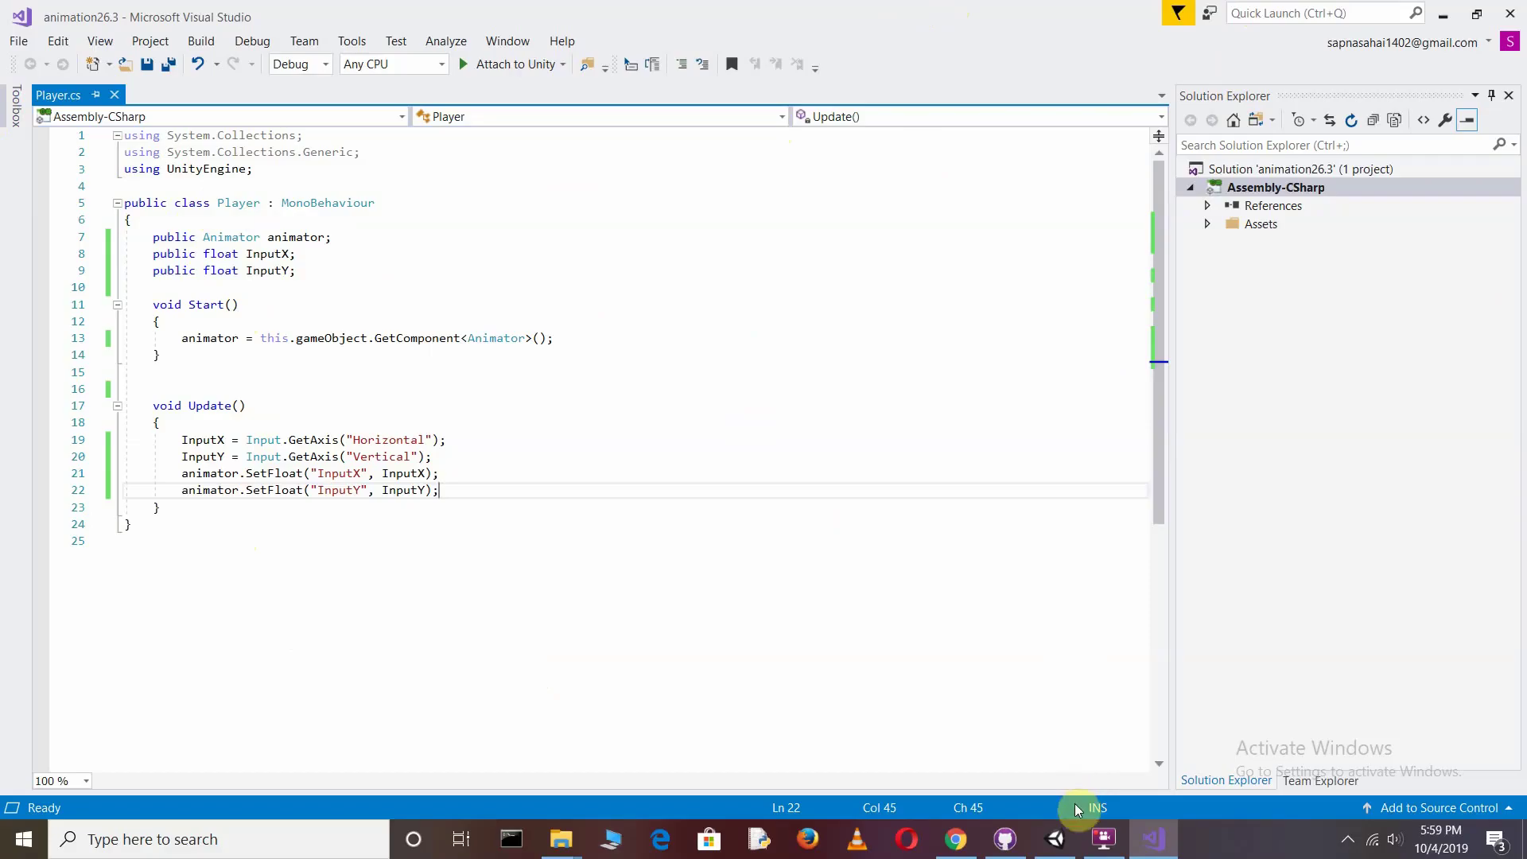
click(1056, 839)
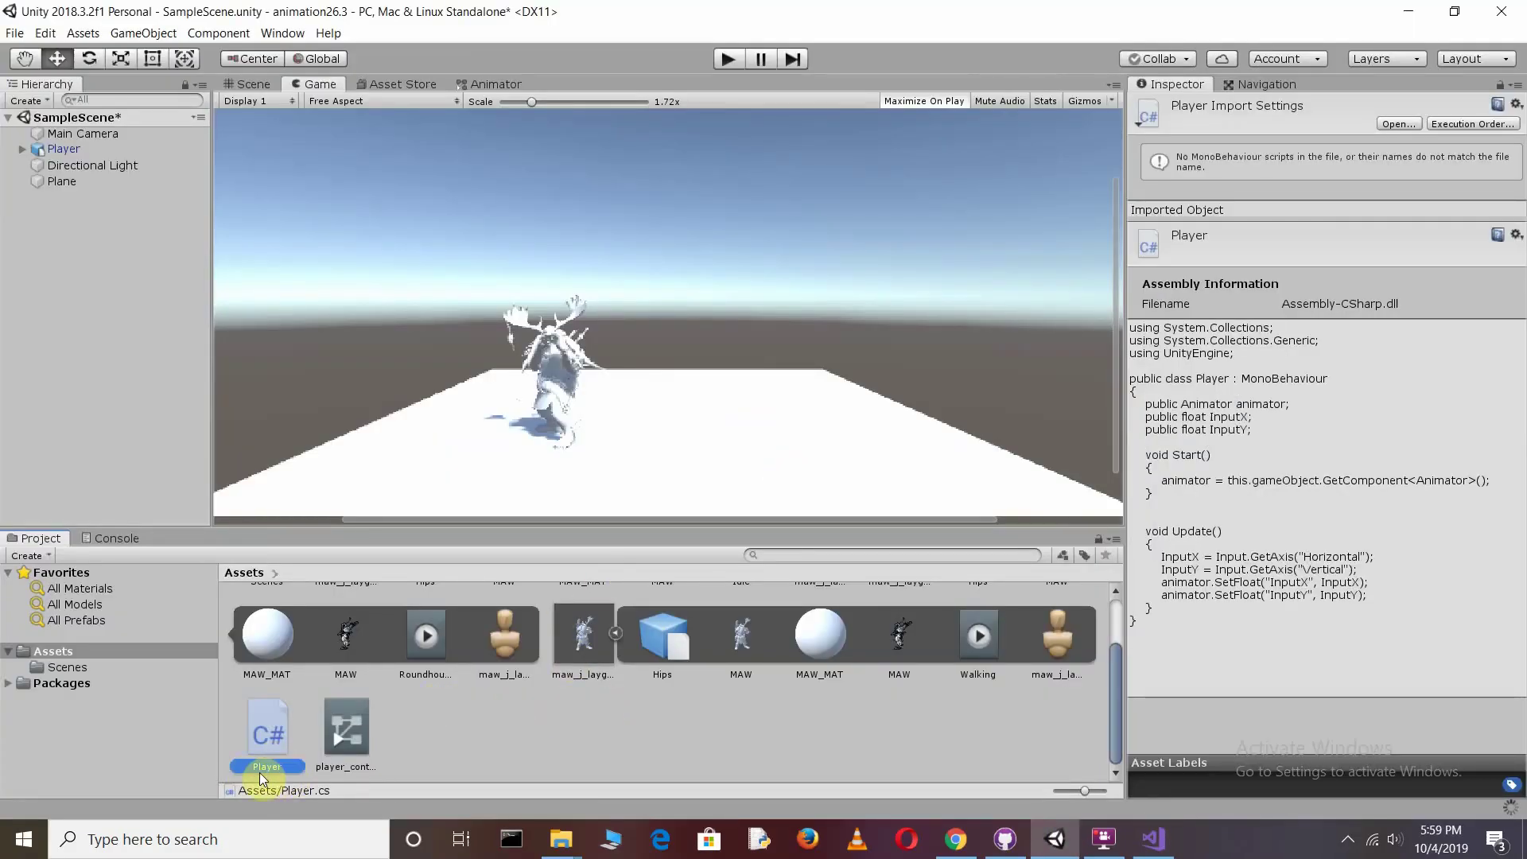
click(1069, 837)
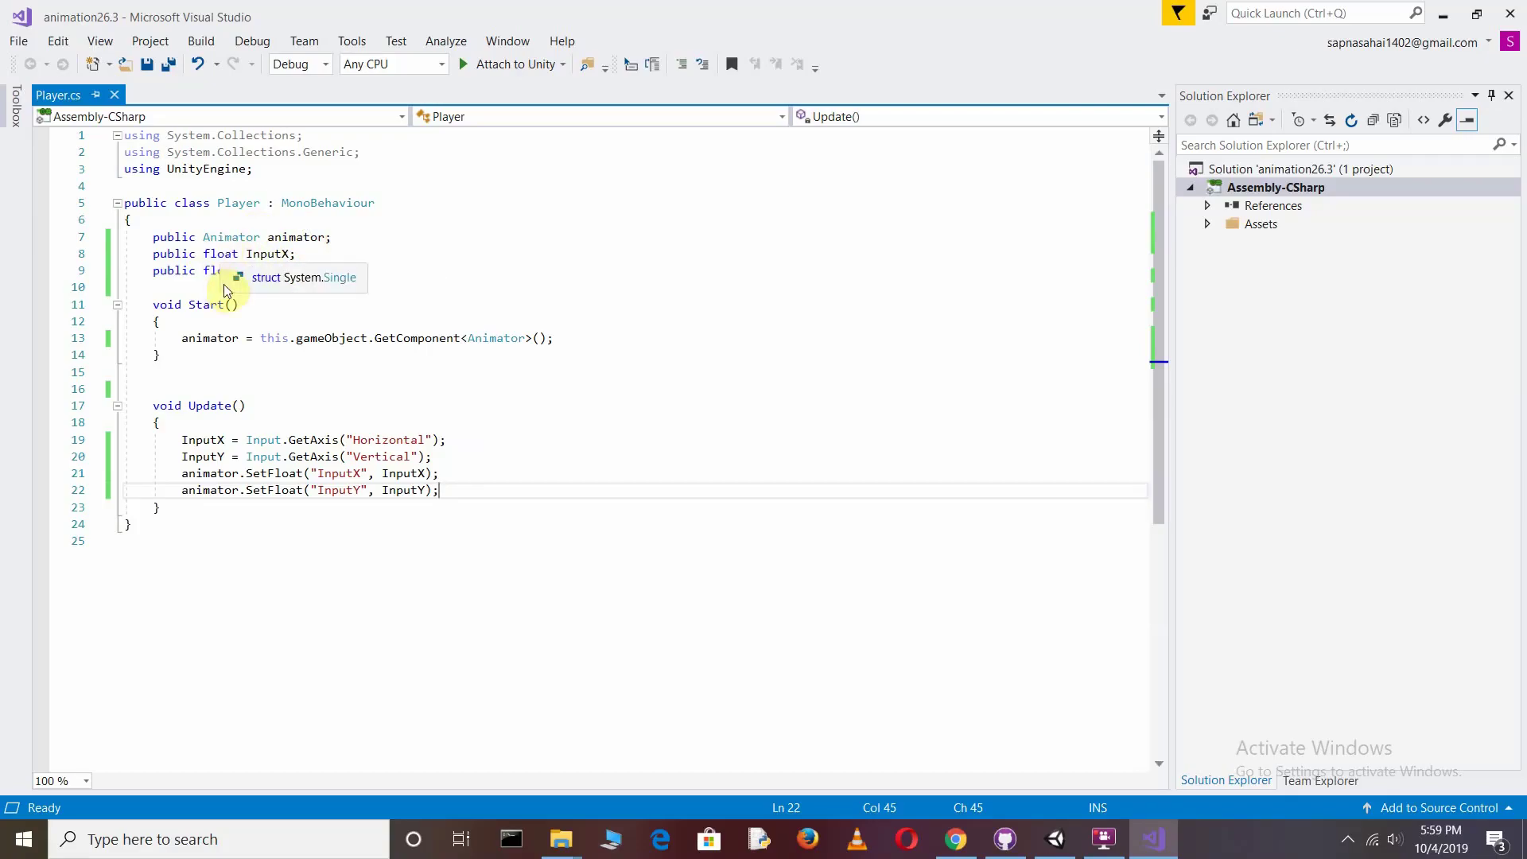
click(1056, 839)
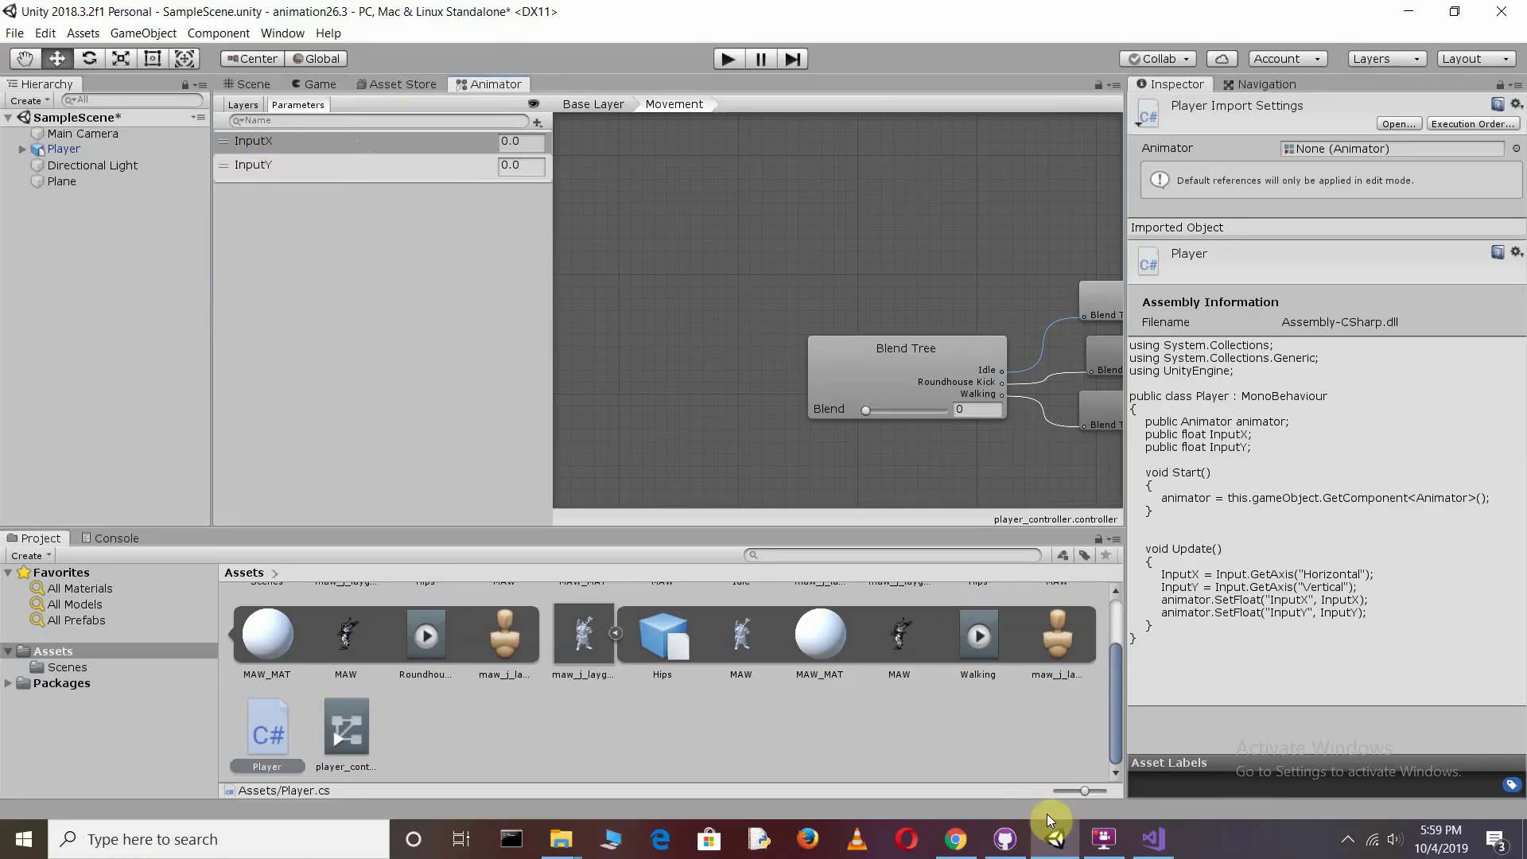
click(1164, 831)
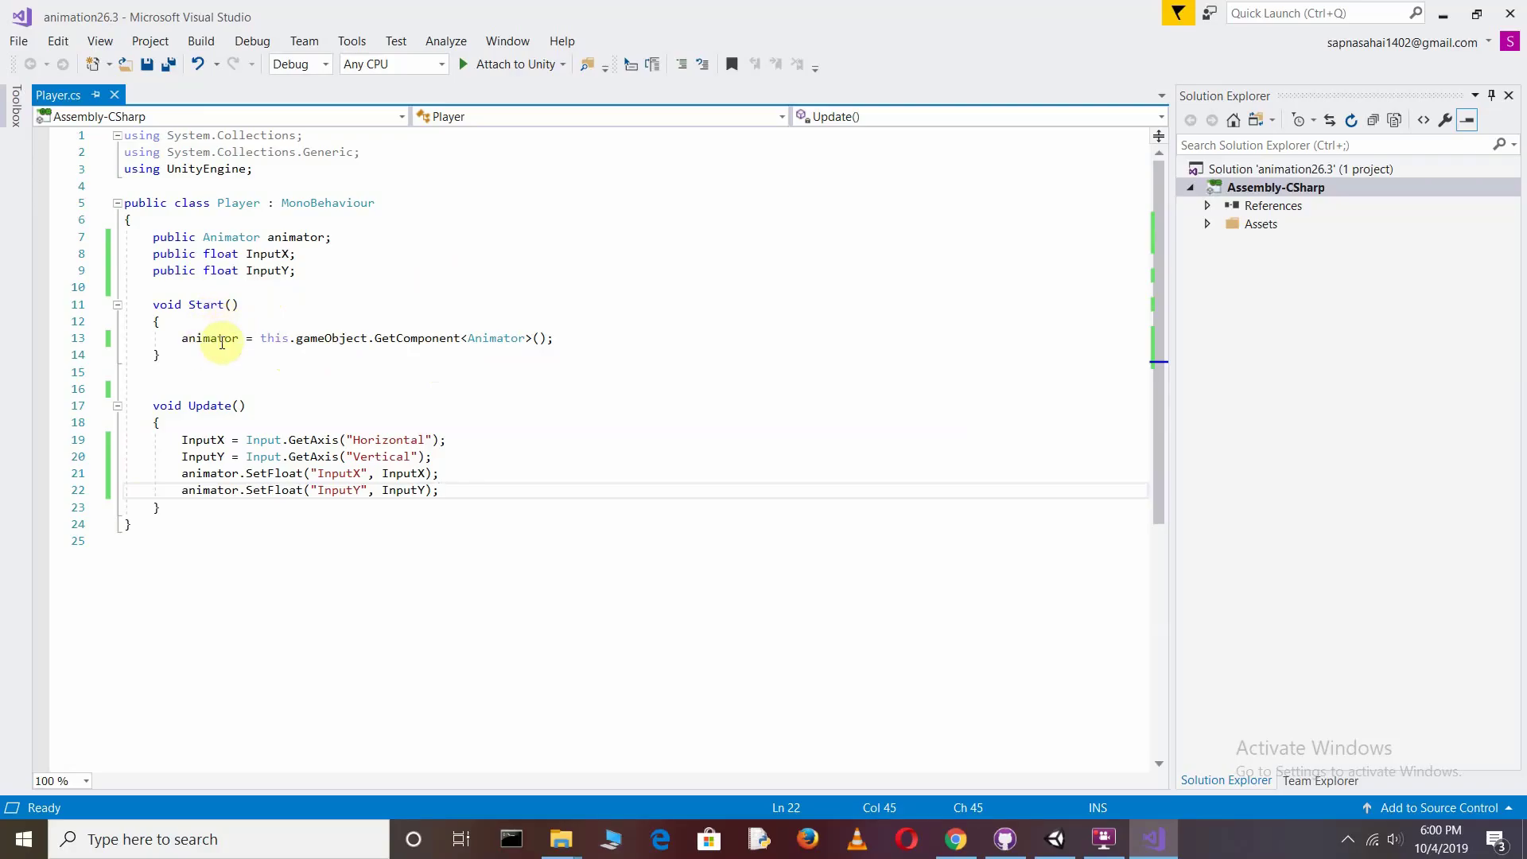
Switch from Visual Studio back to the Unity editor with Alt+Tab
mouse_move(251, 241)
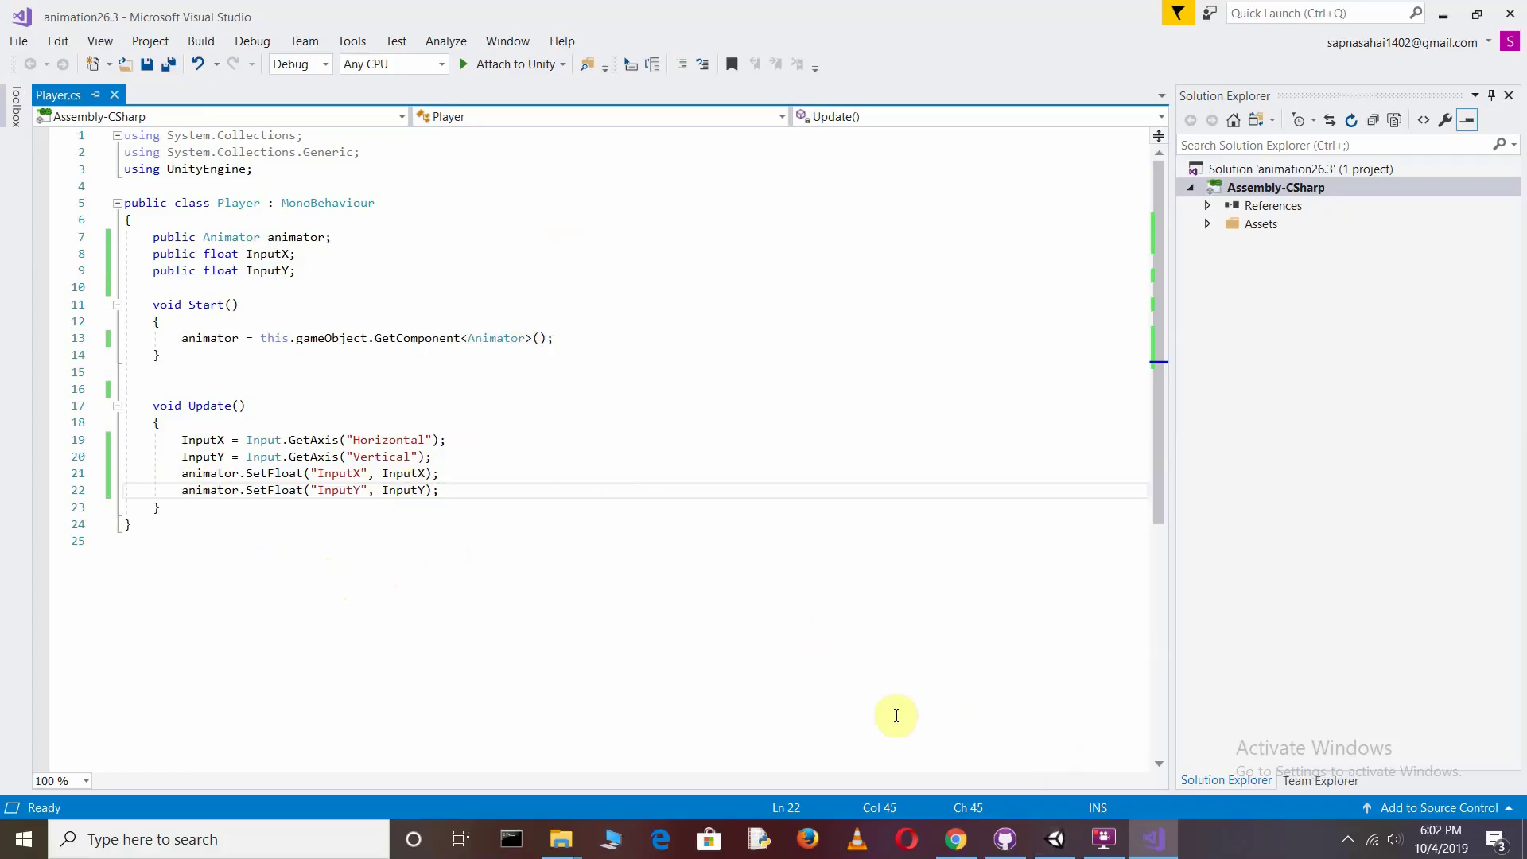
key(alt+Tab)
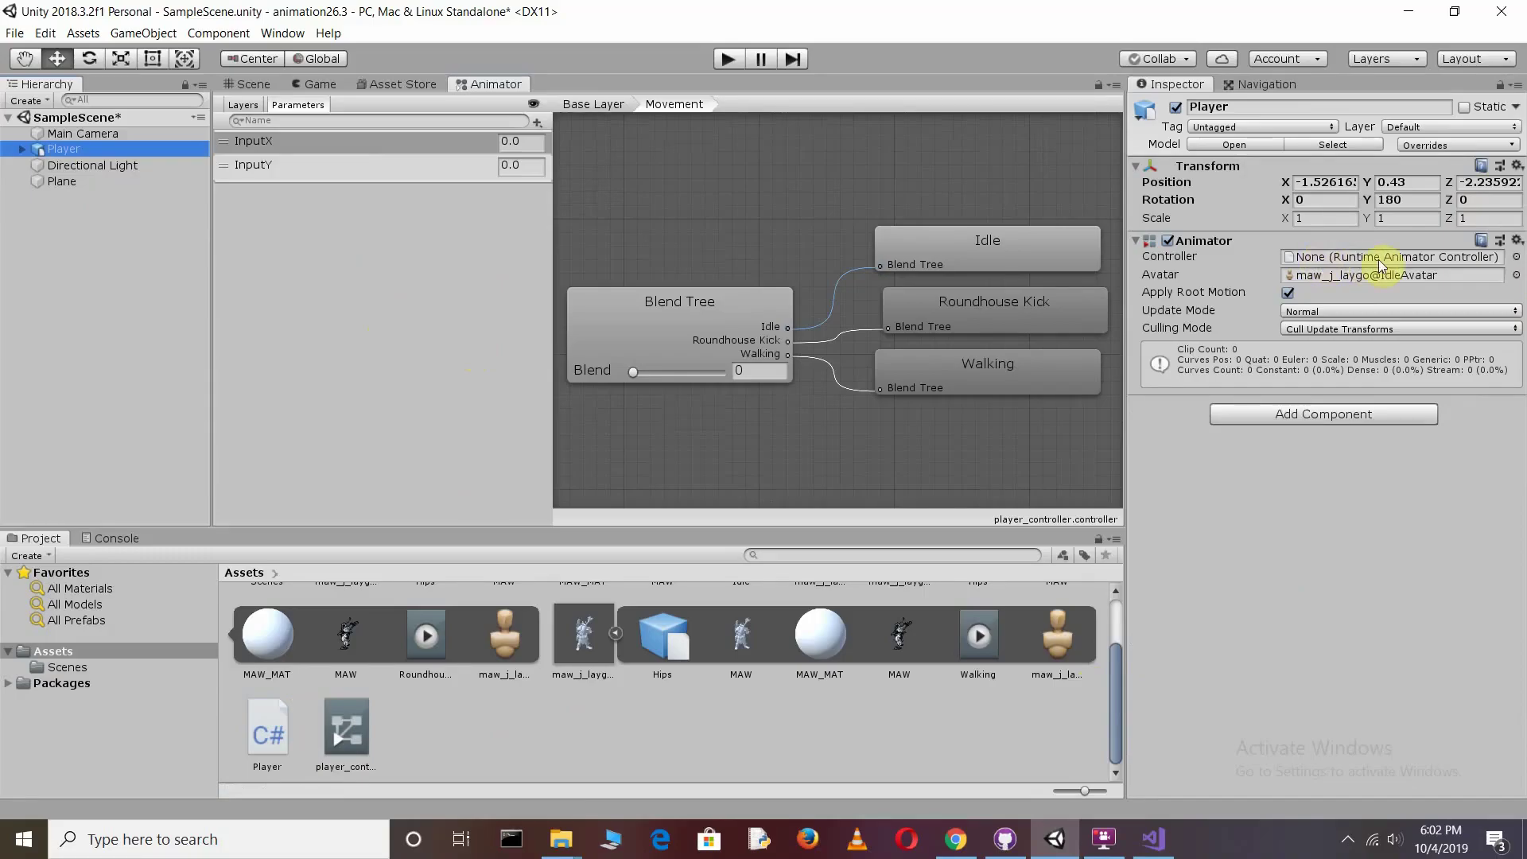
Set player_controller as the Player's Animator Controller and attach the Player script to the Player object
drag(346, 728, 1346, 256)
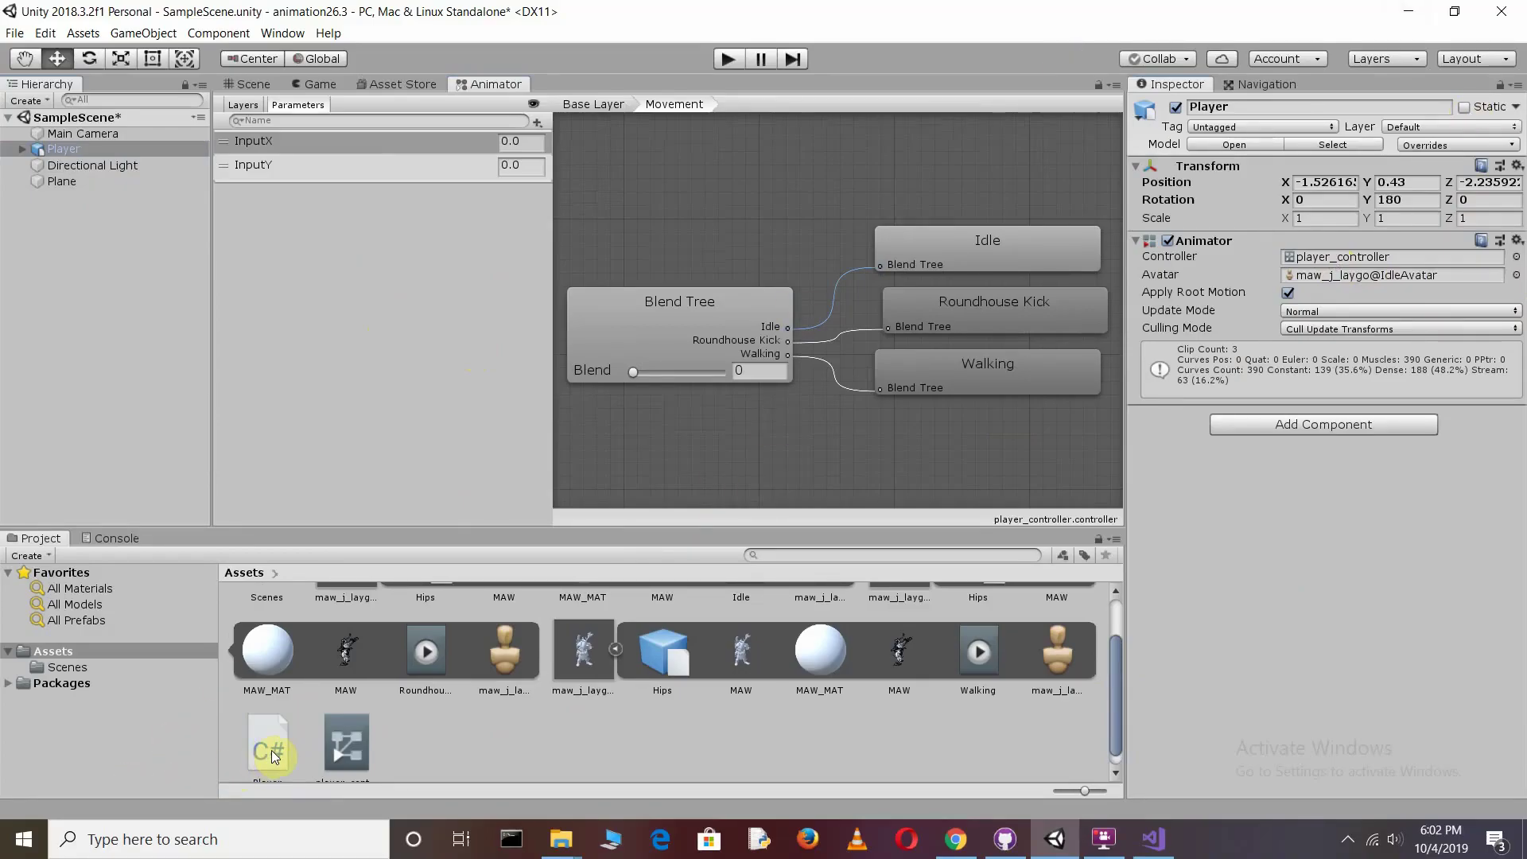
drag(271, 750, 156, 151)
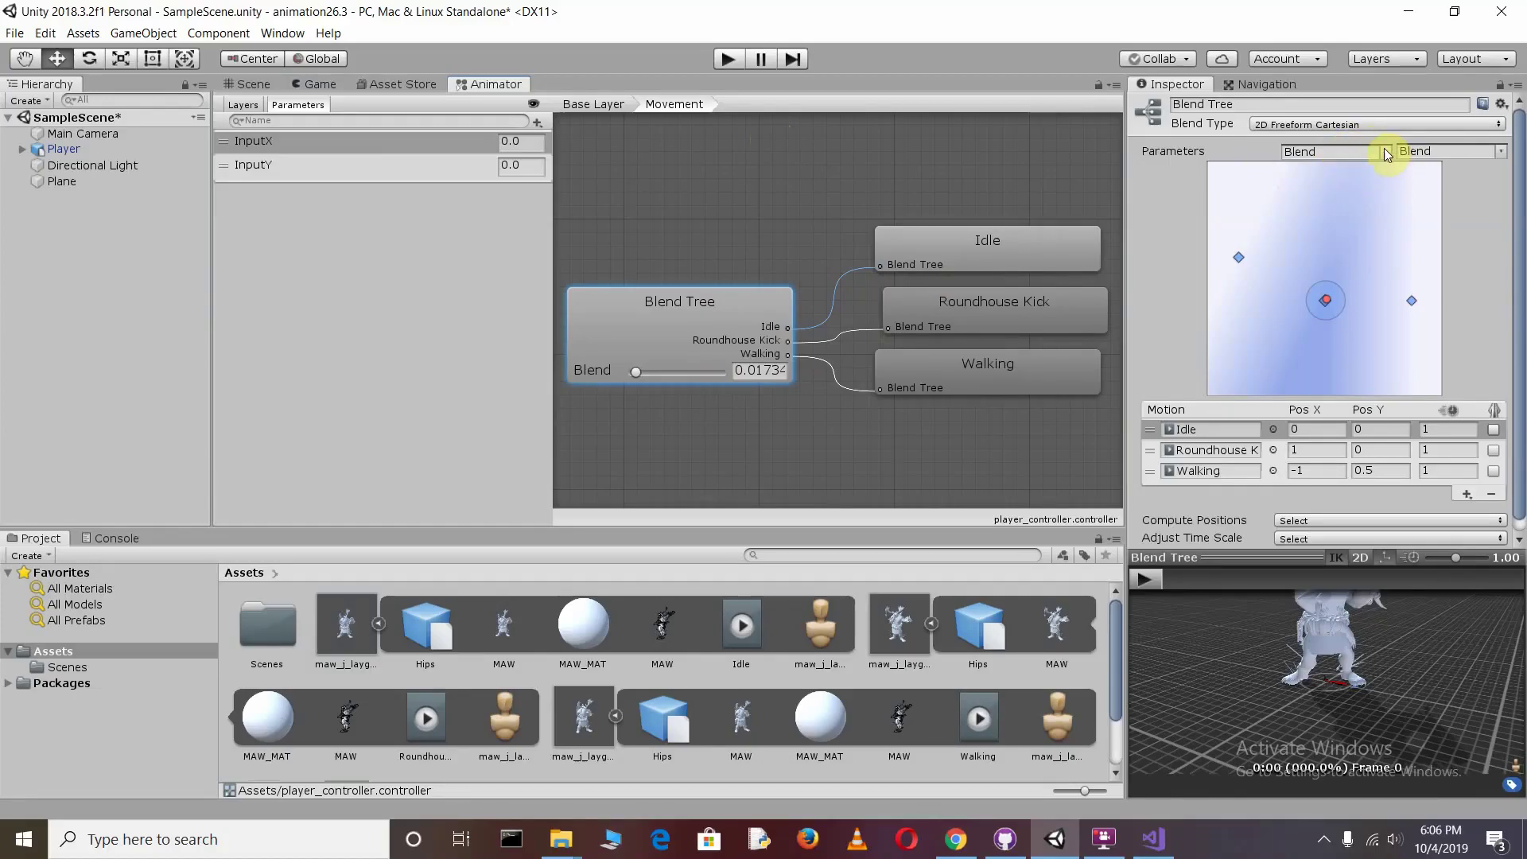
Set the blend tree parameters to InputX and InputY, and tag the Player object as Player
click(1384, 149)
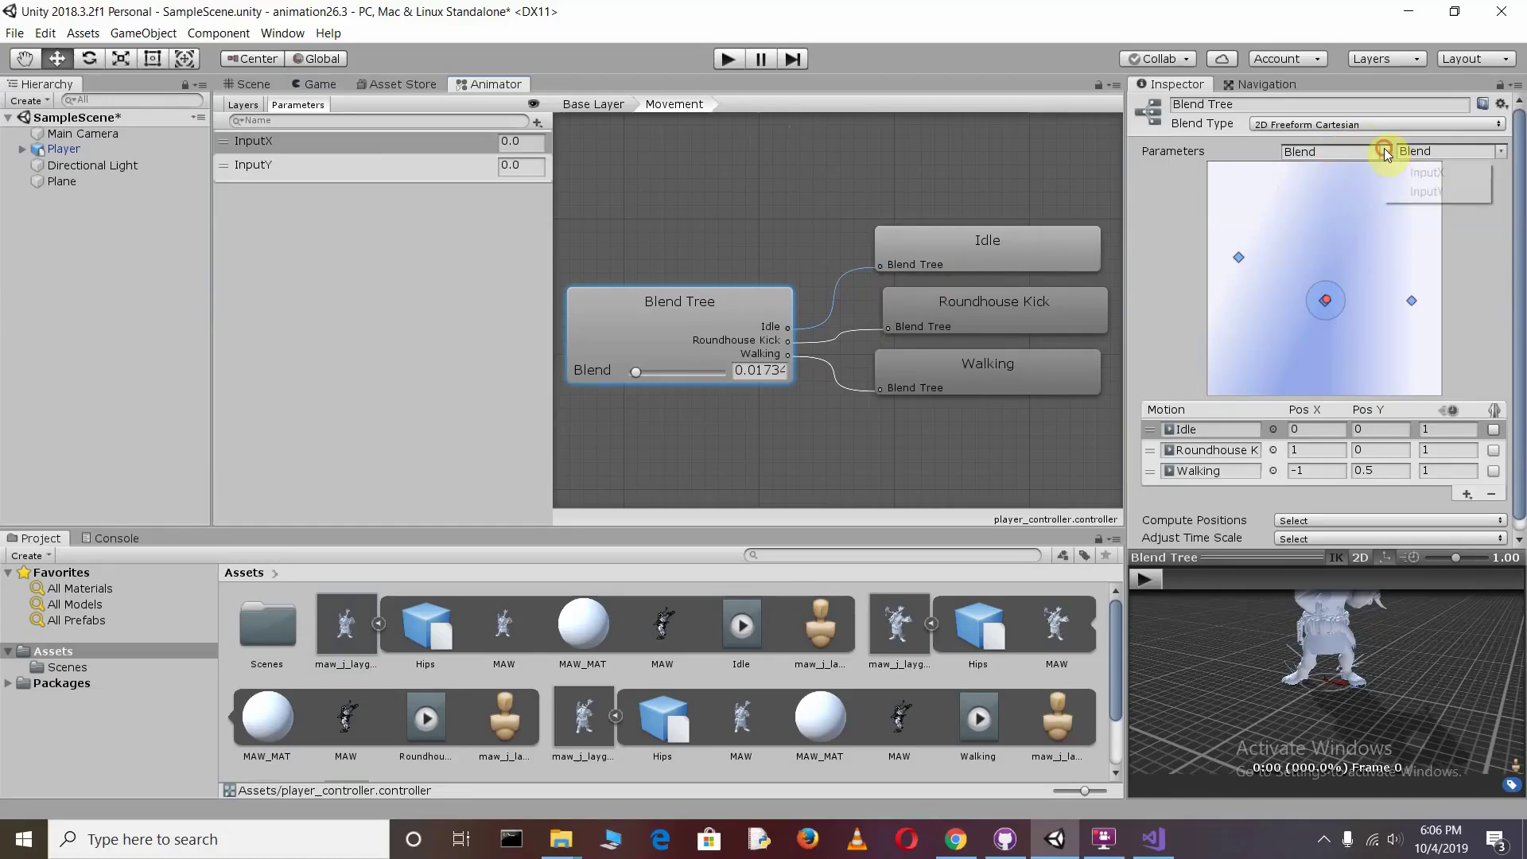
click(1435, 174)
click(1502, 151)
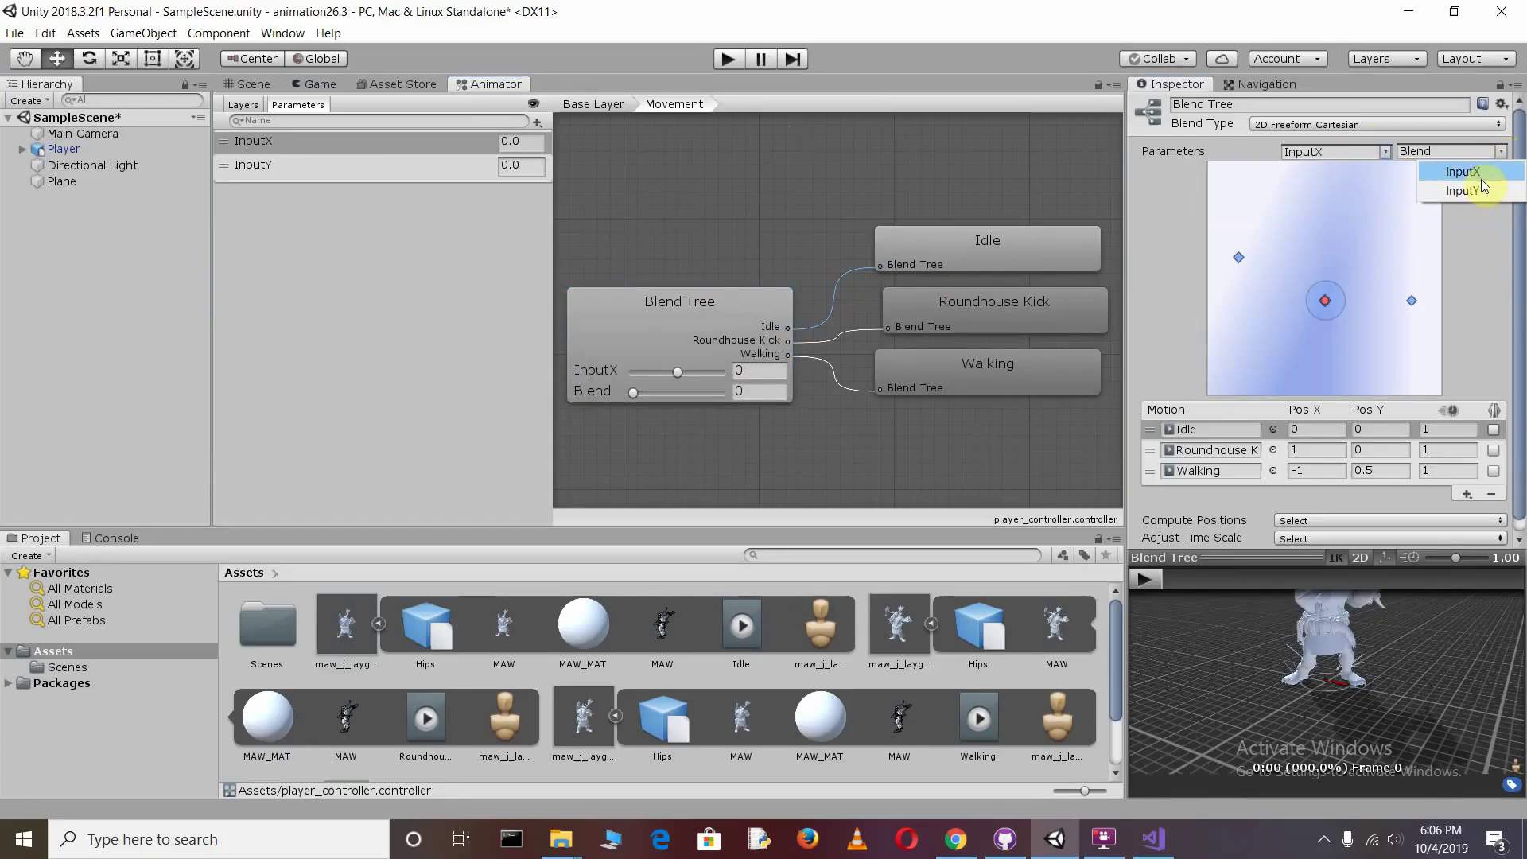
click(1477, 188)
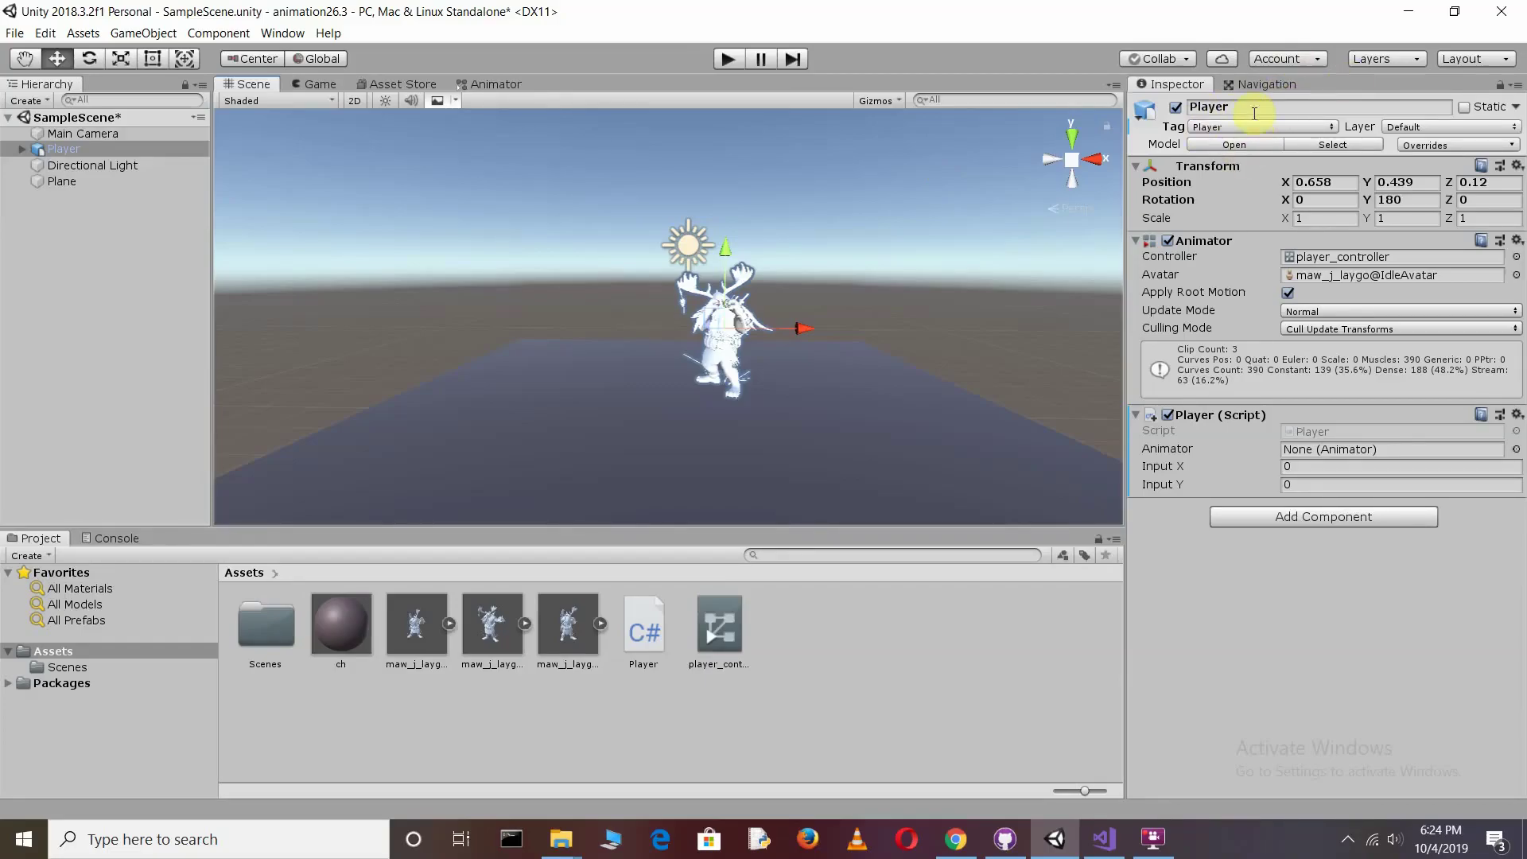
click(1233, 127)
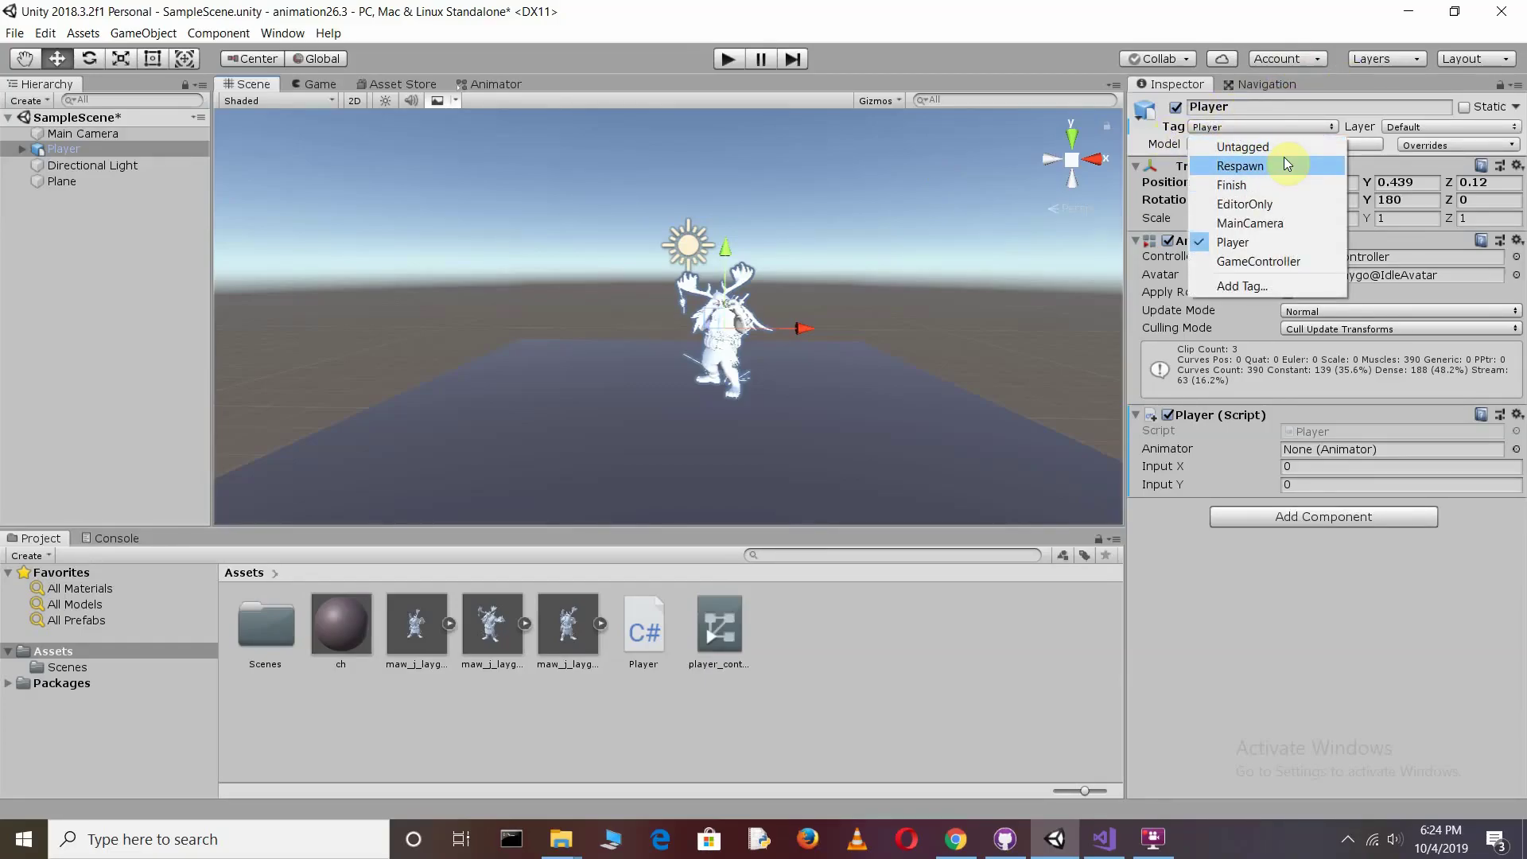
click(1245, 244)
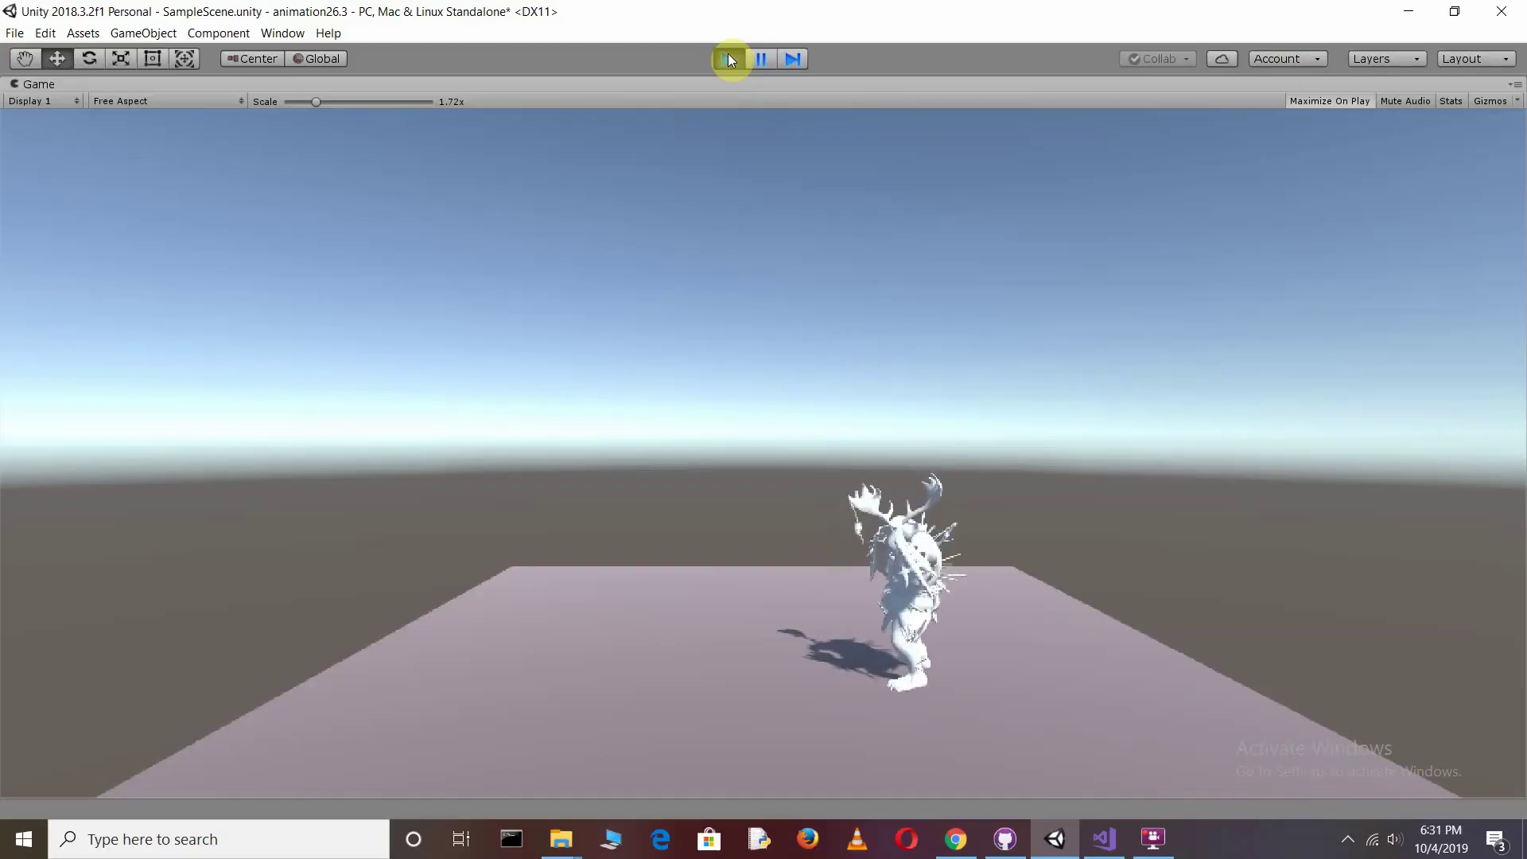